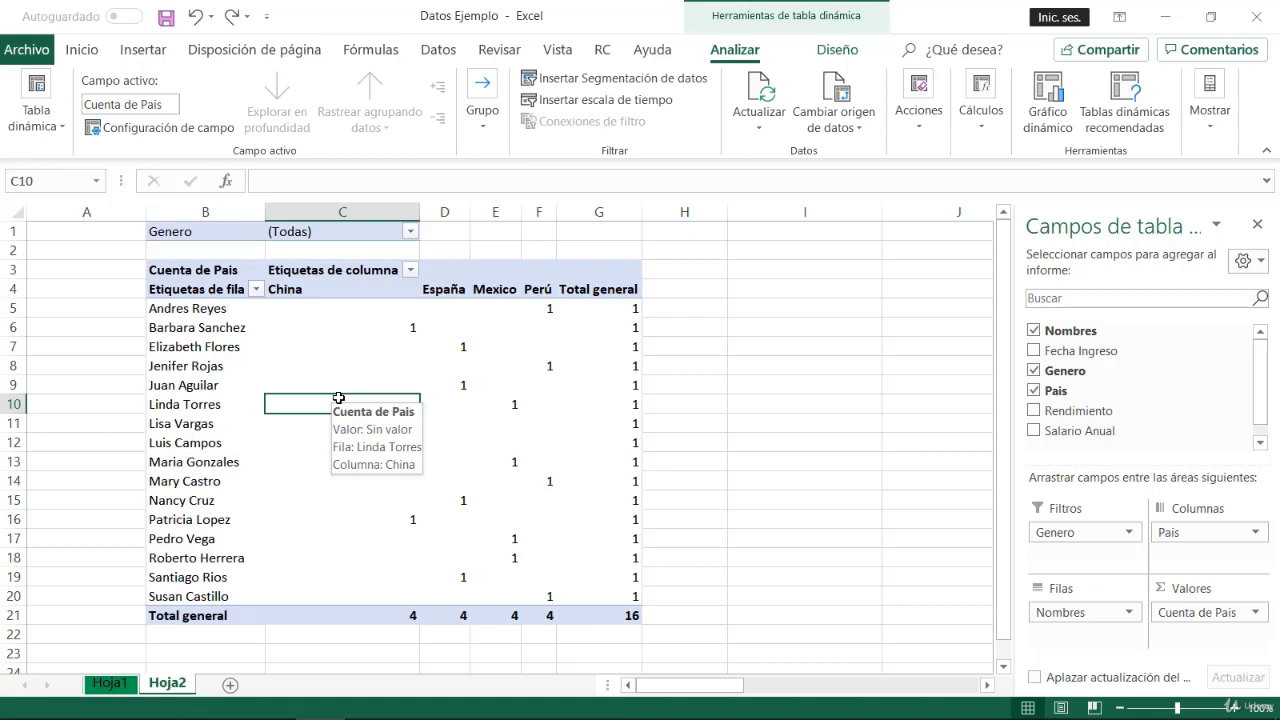
Step: Examine the pivot table's employee row labels, the country column headers and the counts where they intersect
{"action": "left_click", "coordinate": [359, 322]}
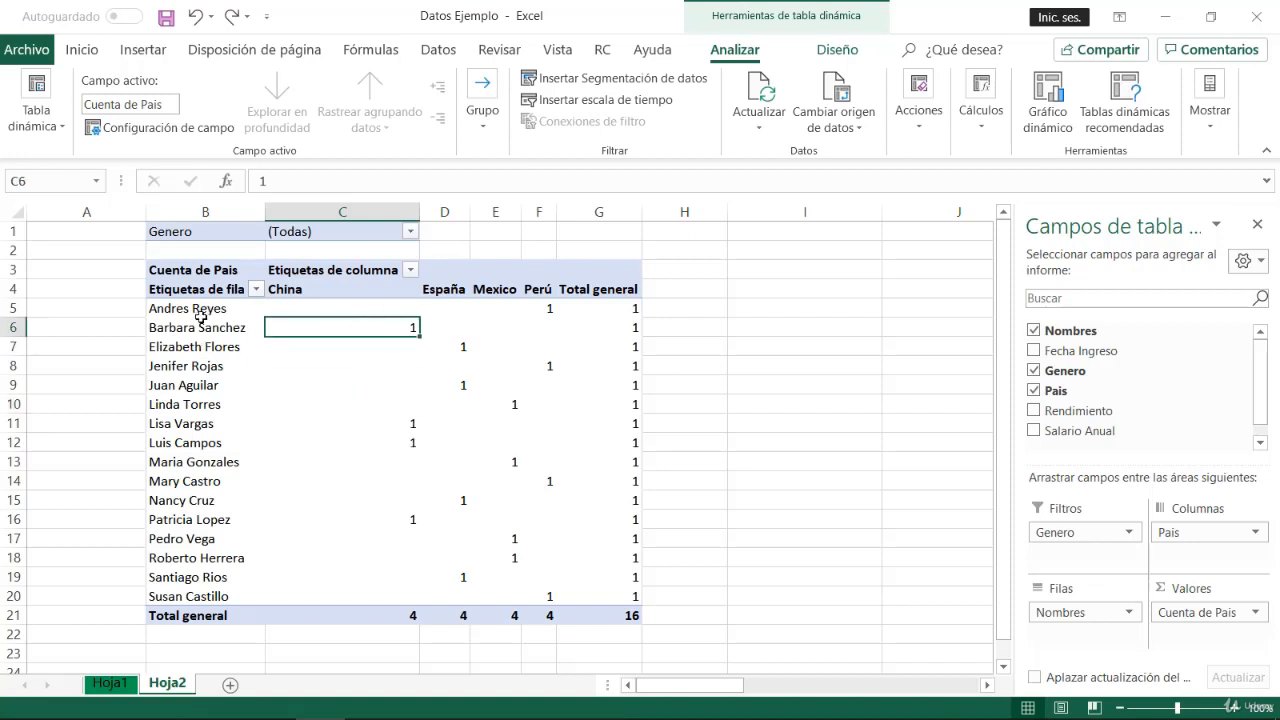
{"action": "left_click_drag", "start_coordinate": [200, 316], "coordinate": [200, 596]}
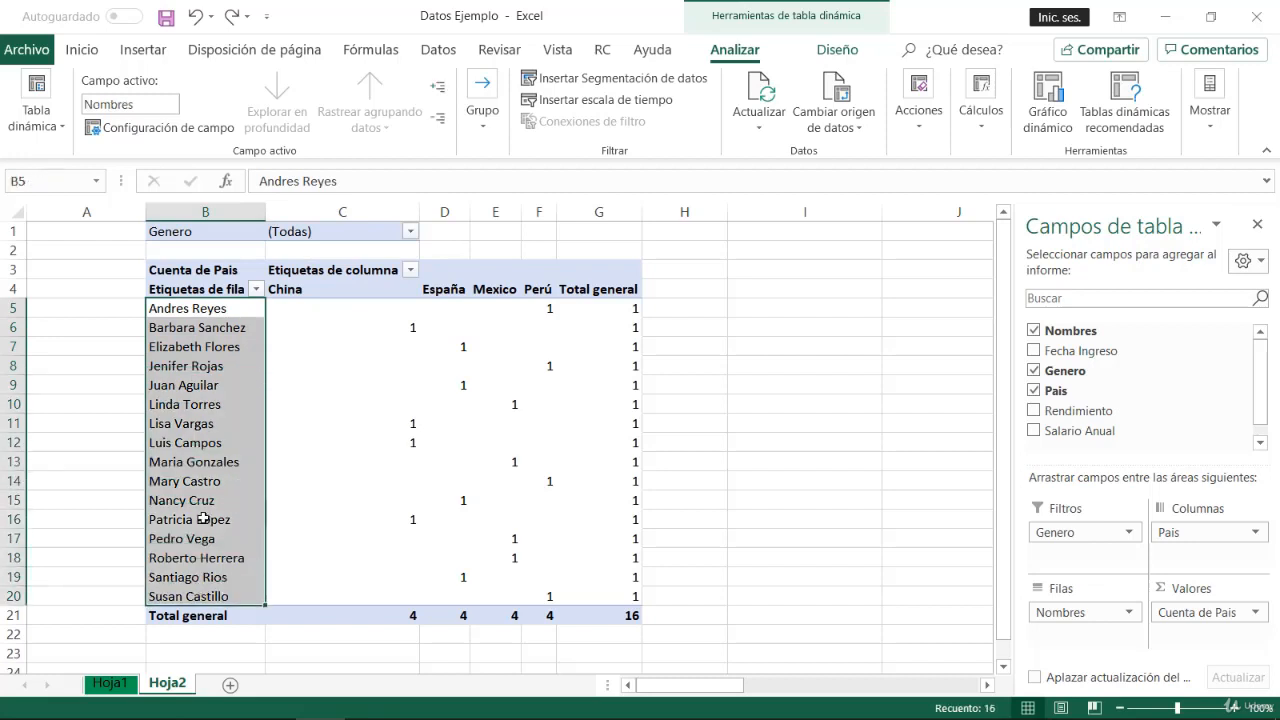
{"action": "left_click", "coordinate": [225, 310]}
{"action": "left_click", "coordinate": [289, 289]}
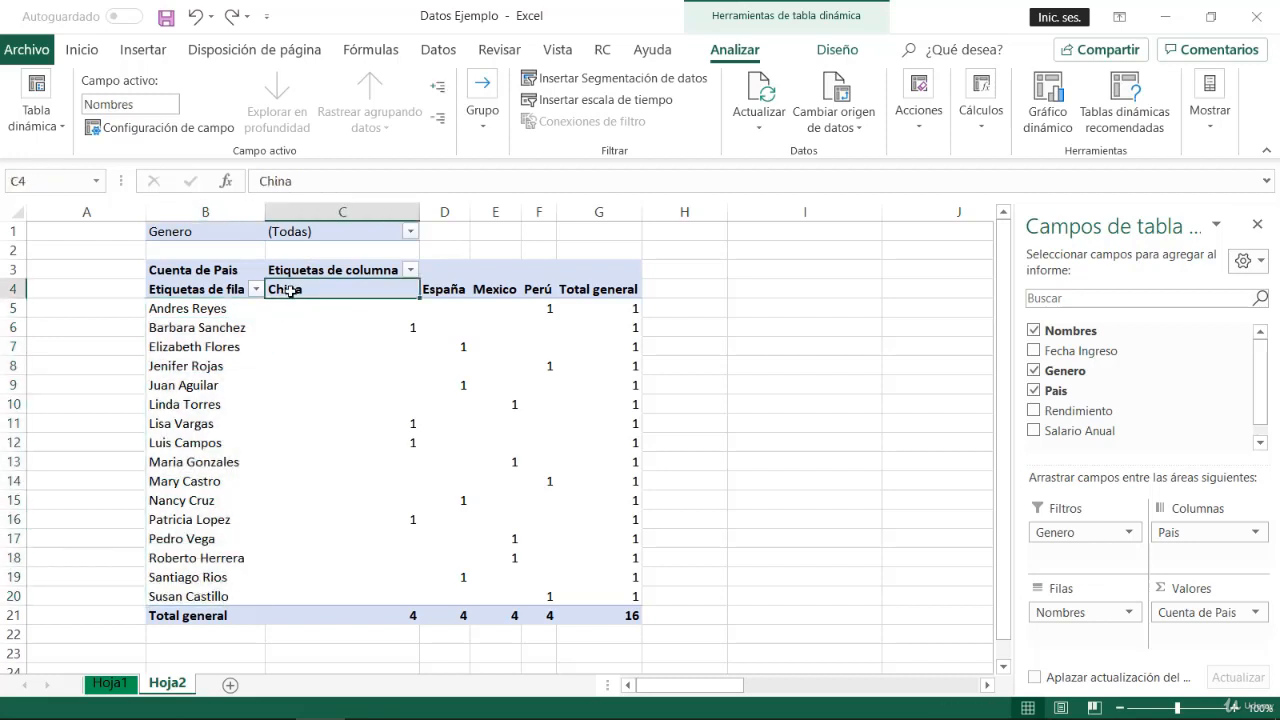
{"action": "left_click_drag", "start_coordinate": [289, 289], "coordinate": [540, 289]}
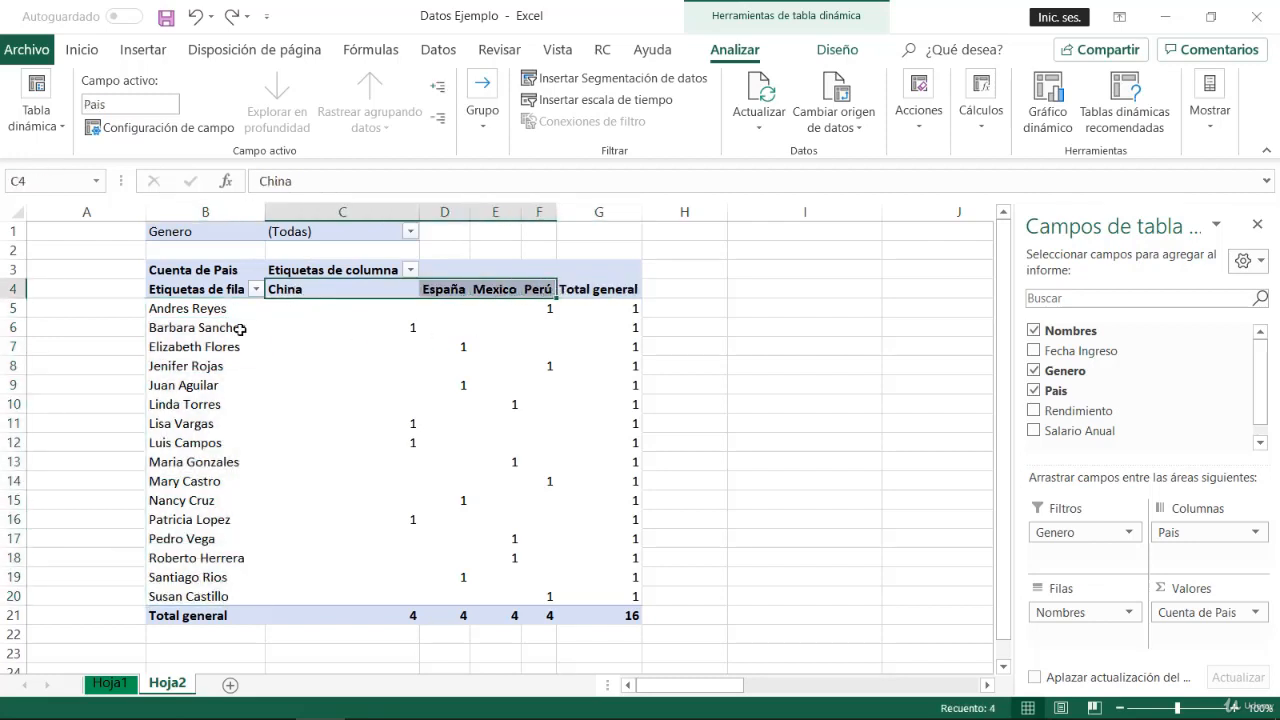
{"action": "left_click", "coordinate": [424, 332]}
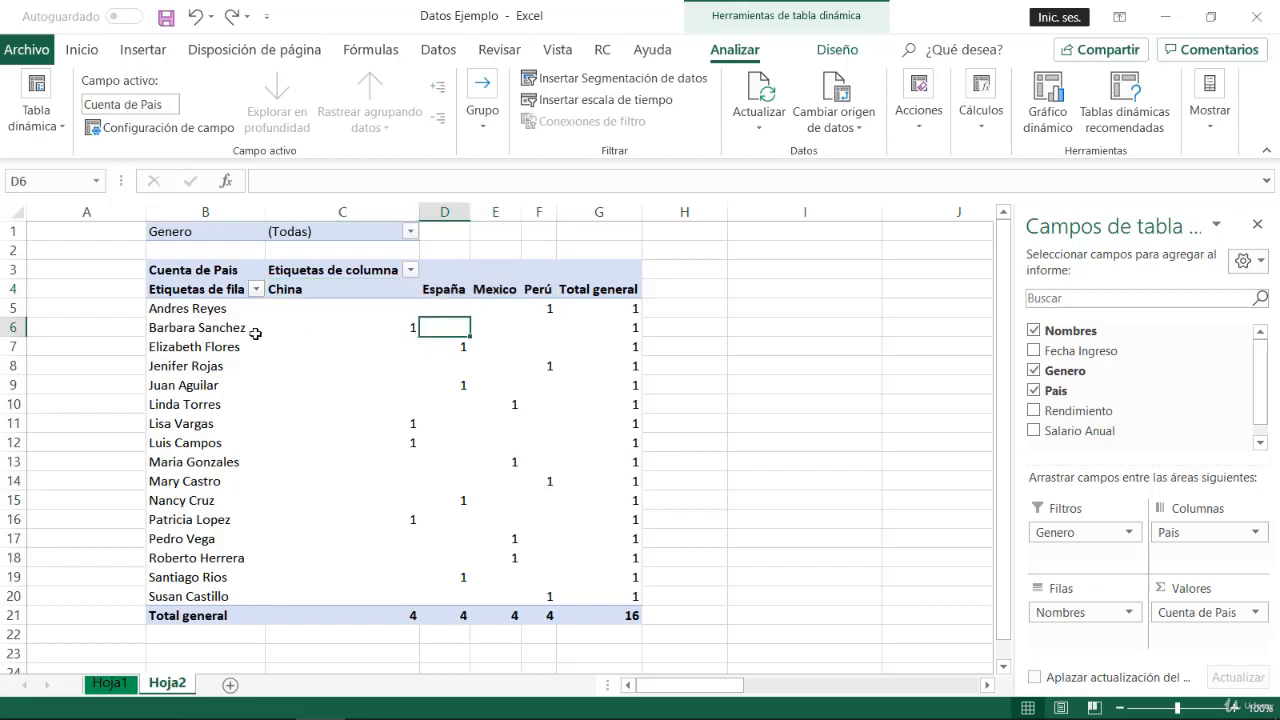
{"action": "left_click_drag", "start_coordinate": [212, 311], "coordinate": [209, 613]}
{"action": "left_click", "coordinate": [216, 443]}
{"action": "left_click", "coordinate": [206, 312]}
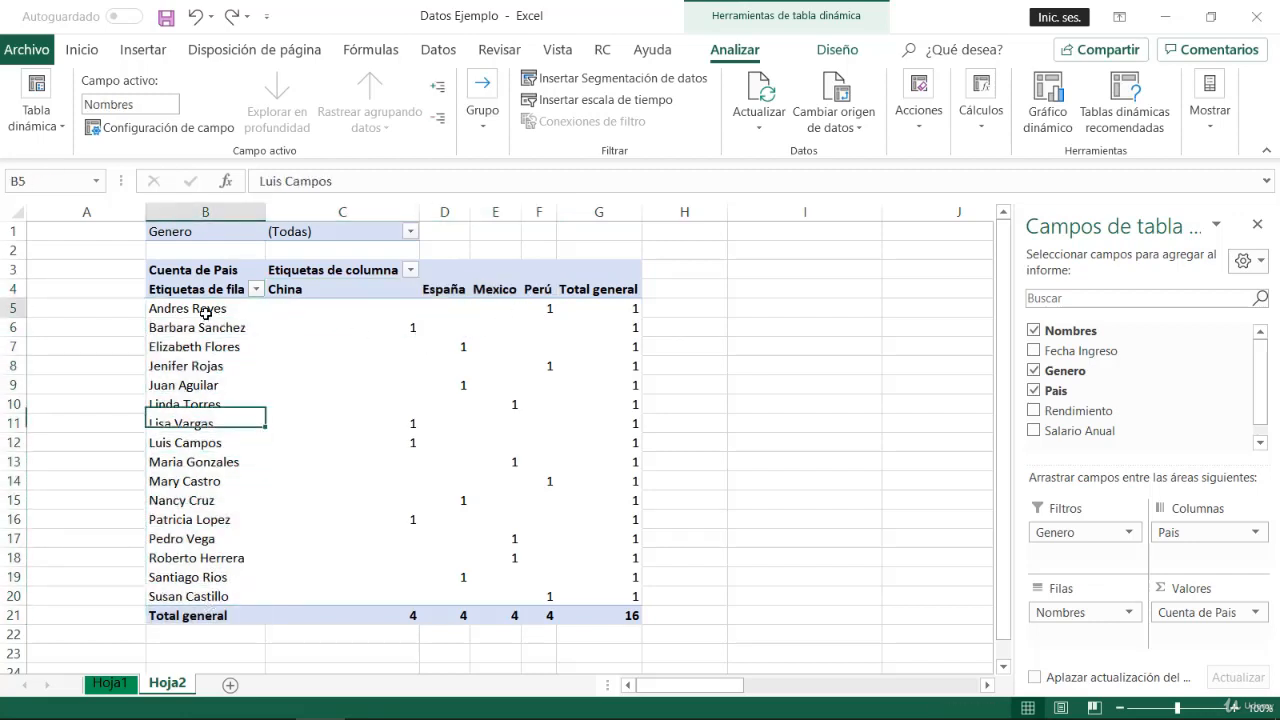
{"action": "left_click", "coordinate": [538, 312]}
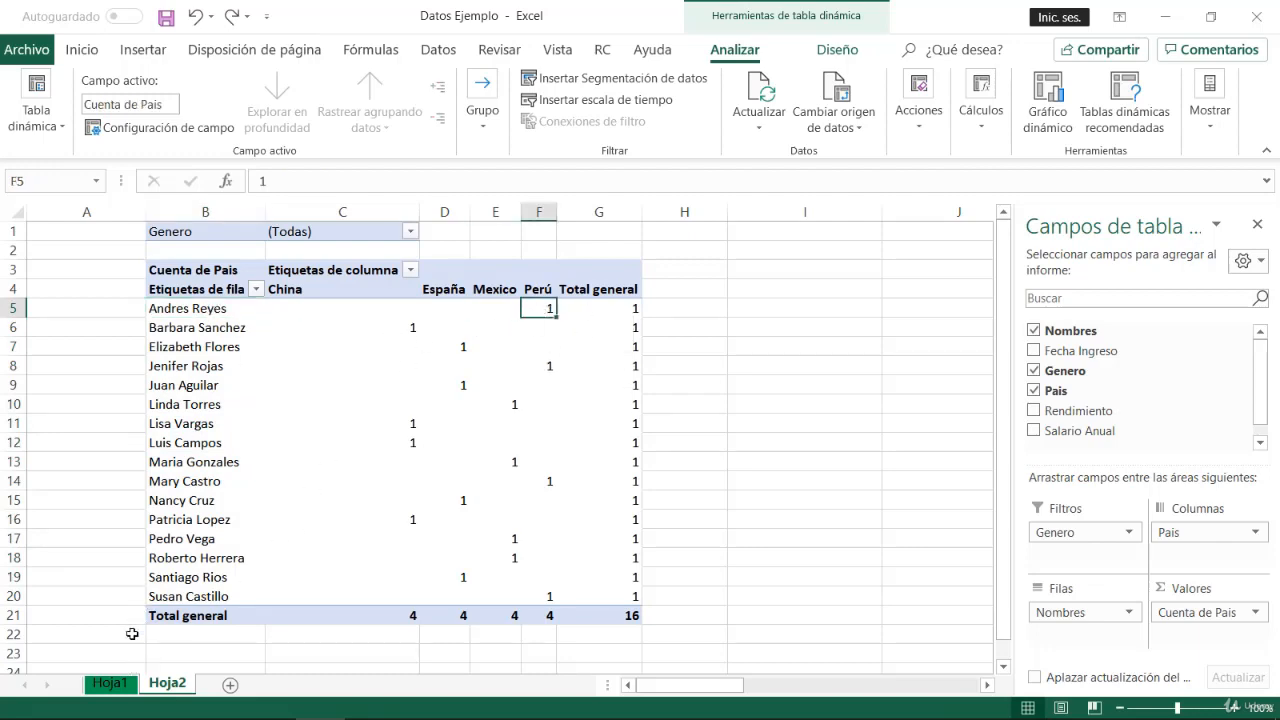
Step: Duplicate the first employee record of the Hoja1 table into row 20, directly below the last record
{"action": "left_click", "coordinate": [111, 683]}
{"action": "left_click_drag", "start_coordinate": [130, 338], "coordinate": [598, 362]}
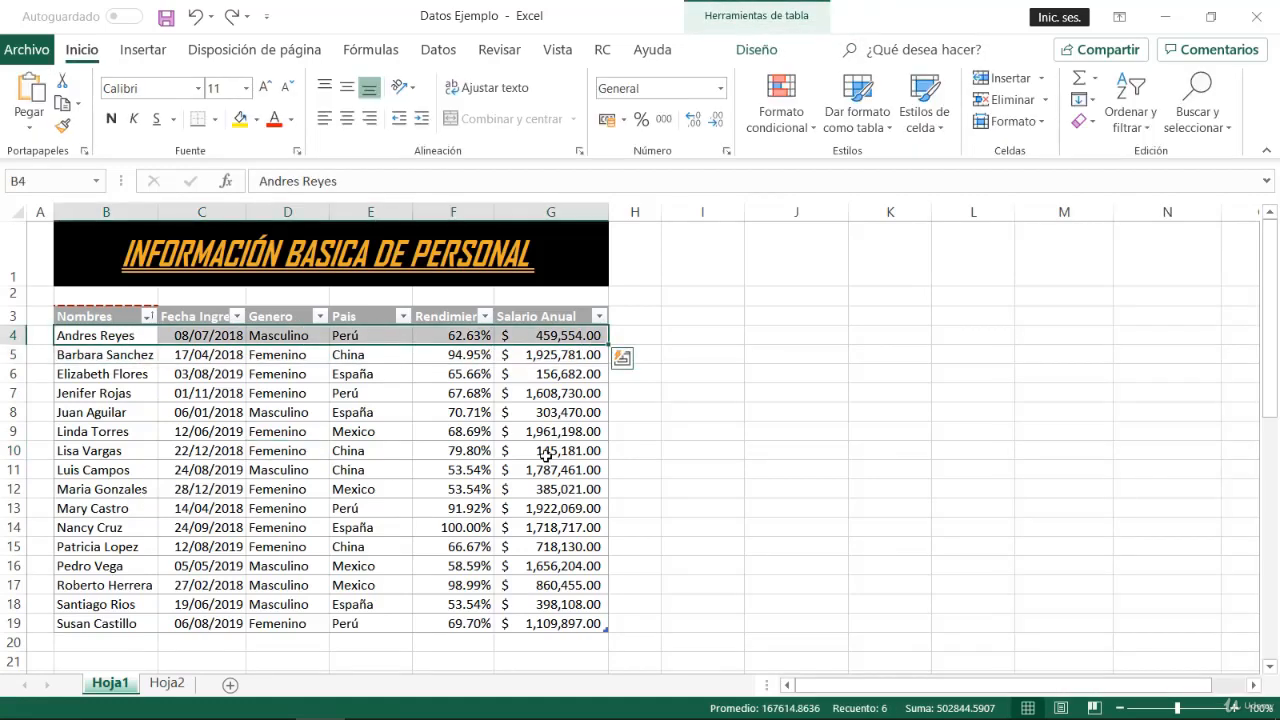
{"action": "key", "text": "ctrl+c"}
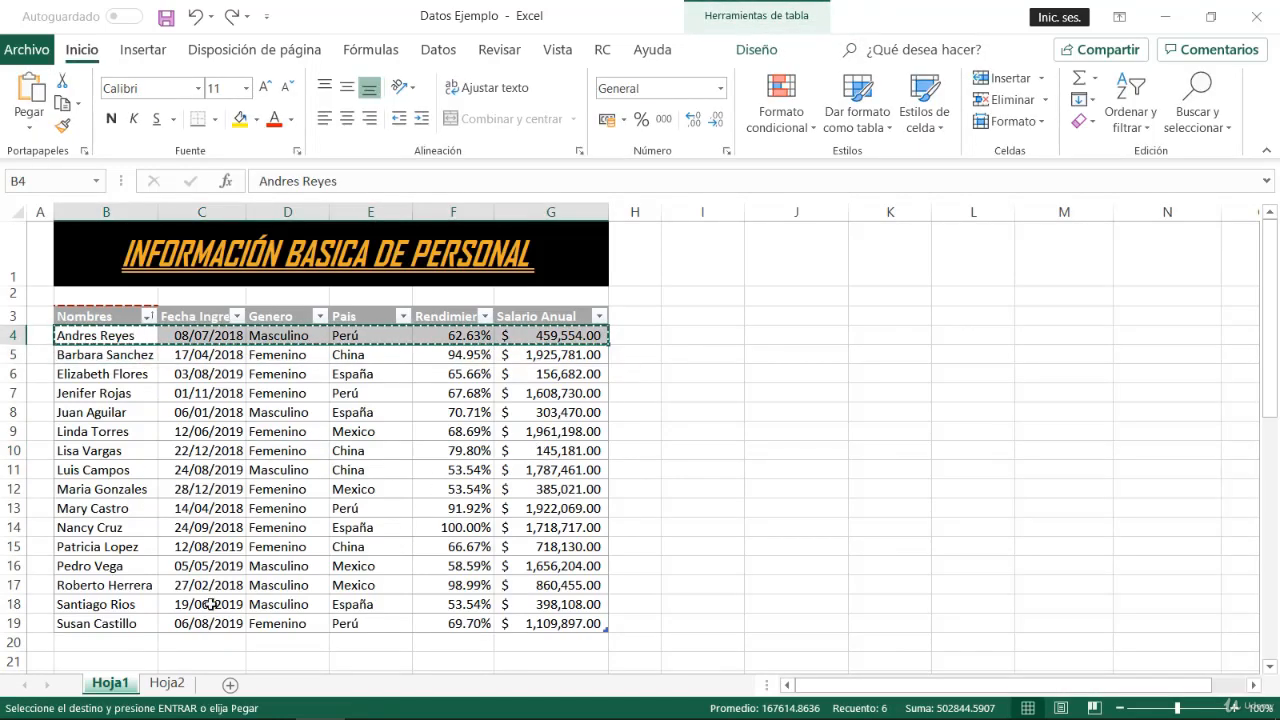
{"action": "left_click", "coordinate": [142, 642]}
{"action": "key", "text": "ctrl+v"}
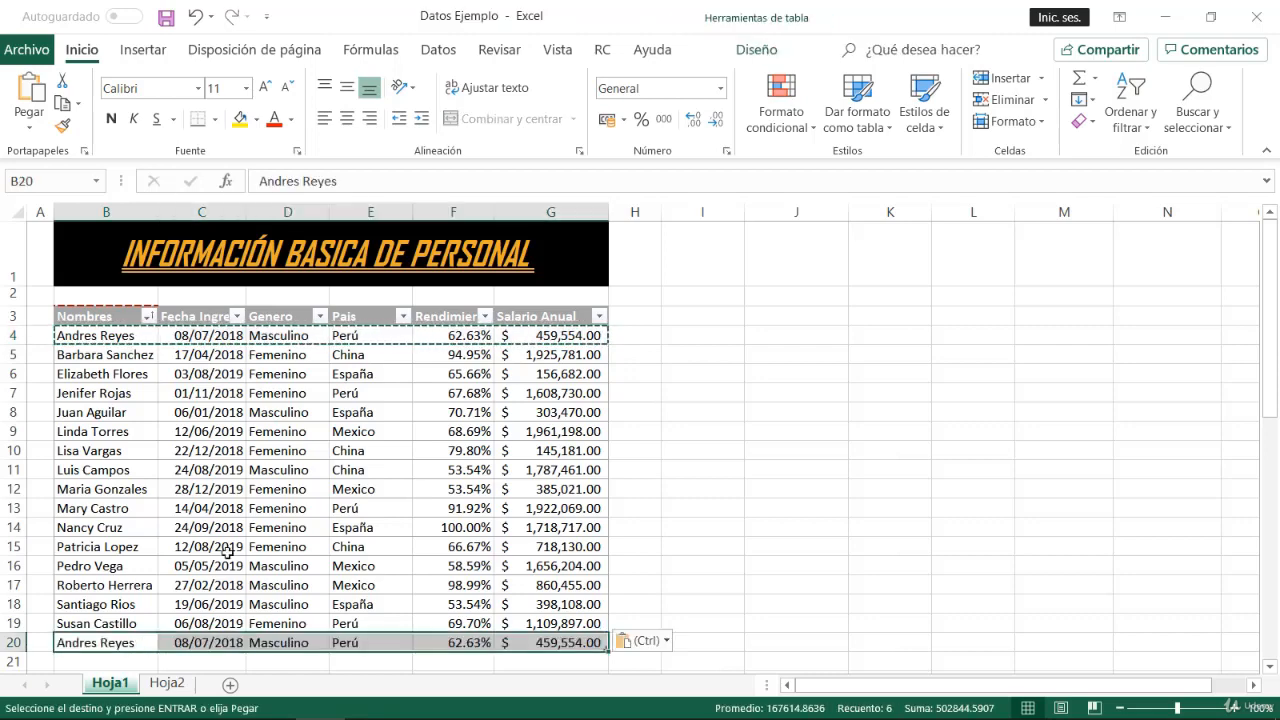
{"action": "left_click", "coordinate": [285, 509]}
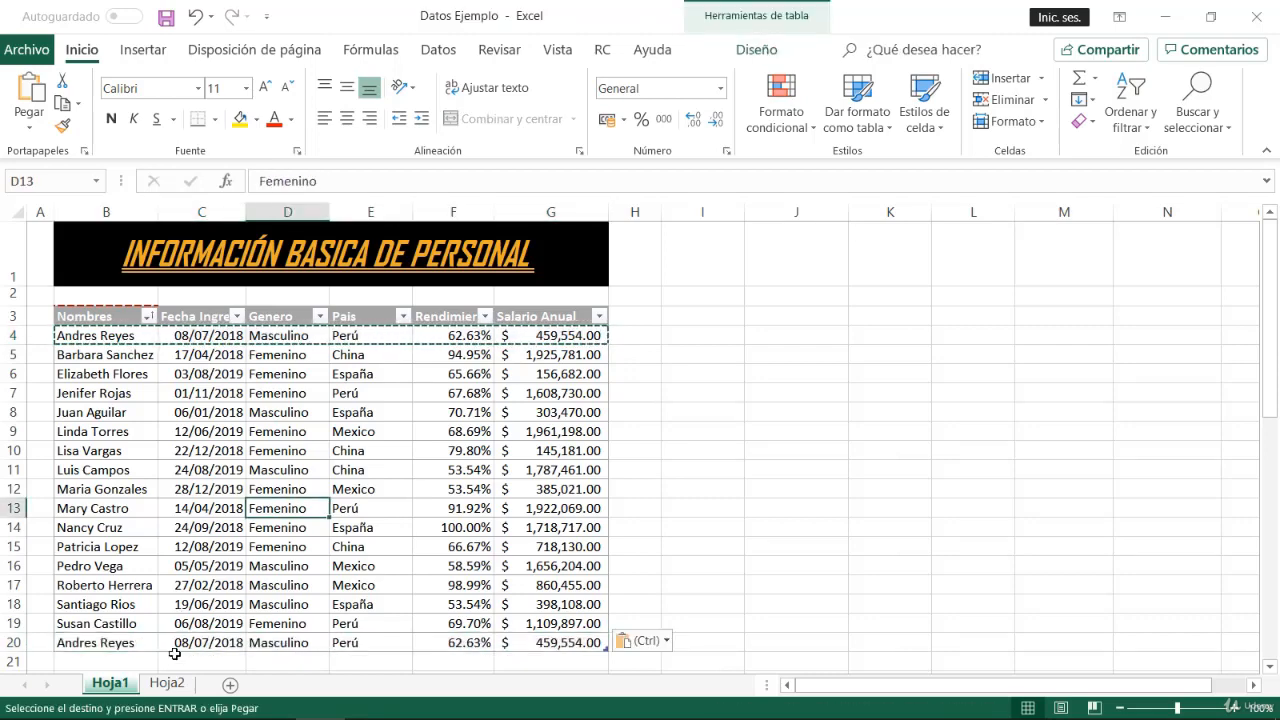
Step: Refresh the pivot table on Hoja2 to include the added record and check the first employee's Perú count
{"action": "left_click", "coordinate": [167, 685]}
{"action": "left_click", "coordinate": [346, 408]}
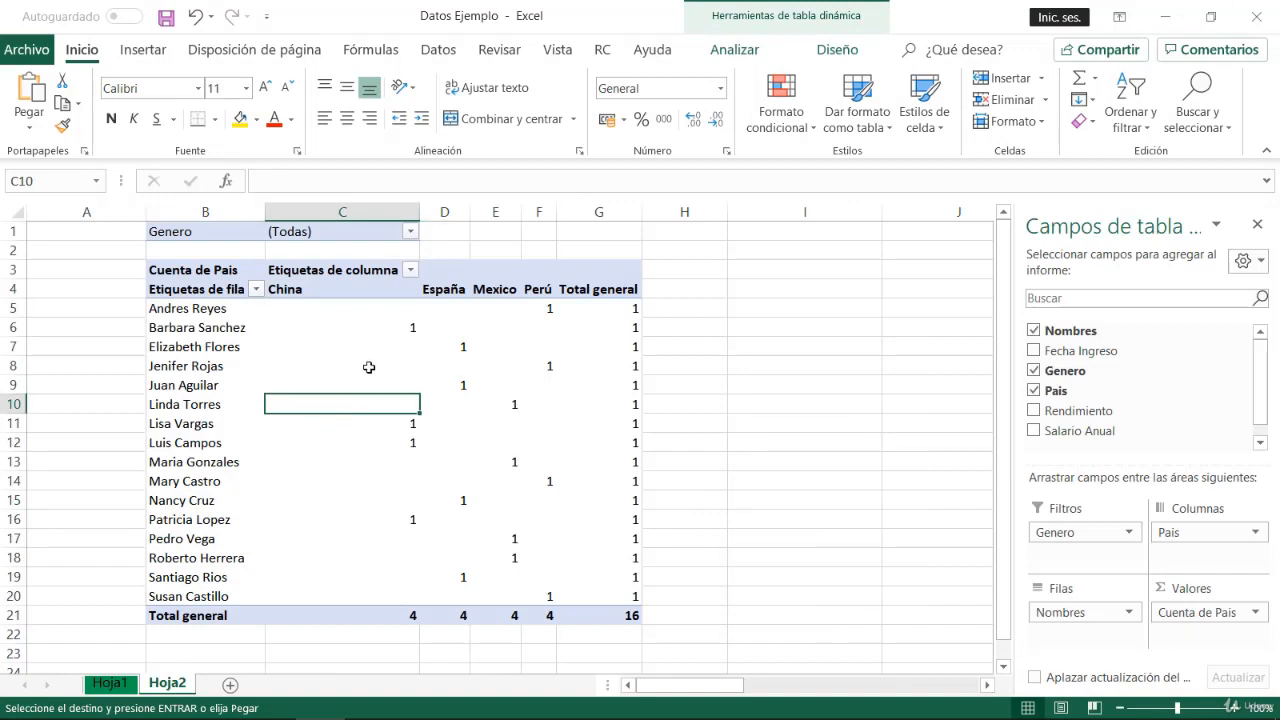
{"action": "left_click", "coordinate": [378, 381]}
{"action": "right_click", "coordinate": [378, 381]}
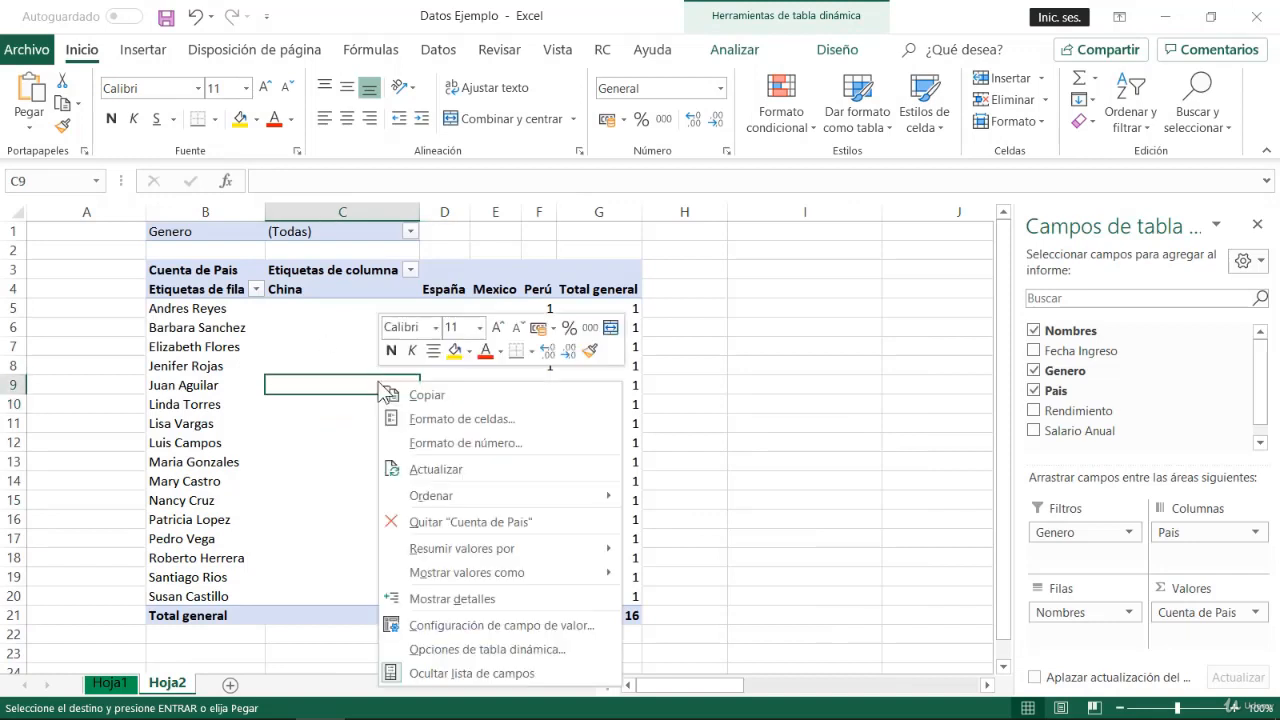
{"action": "left_click", "coordinate": [435, 470]}
{"action": "left_click", "coordinate": [550, 309]}
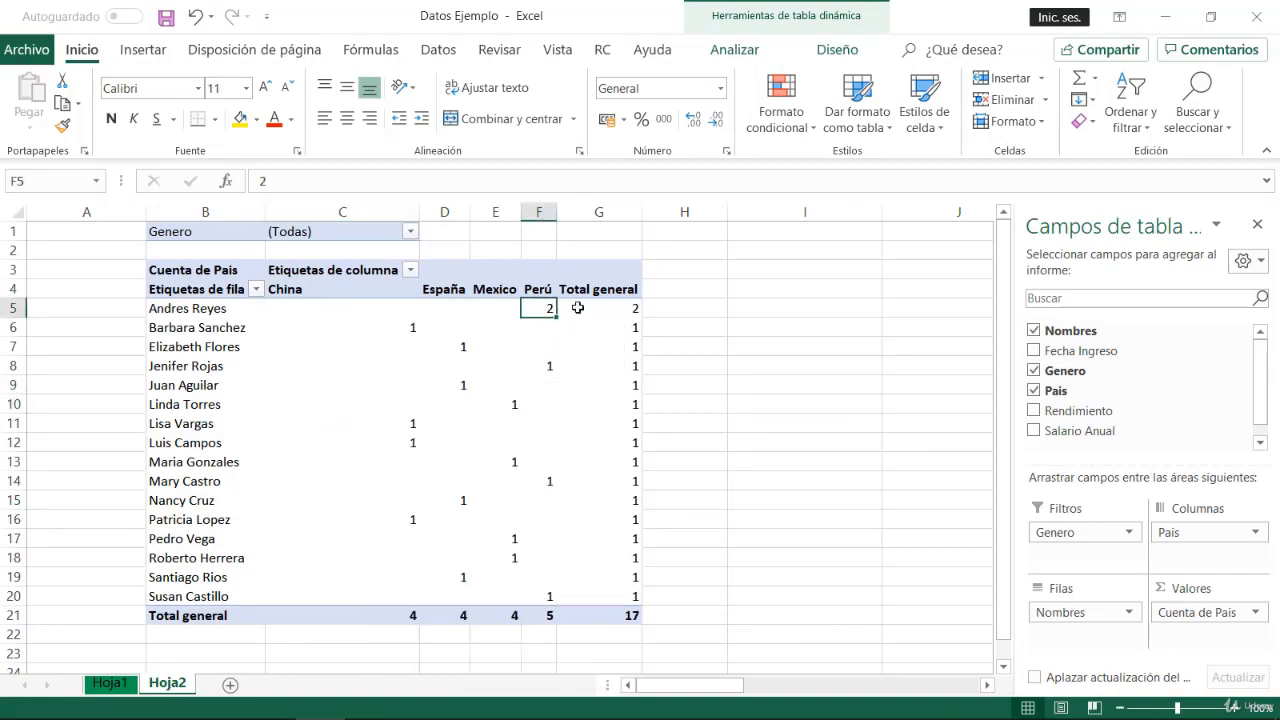
Step: Compare the duplicate record in row 20 of Hoja1 with the original in row 4, and delete row 20
{"action": "left_click", "coordinate": [112, 682]}
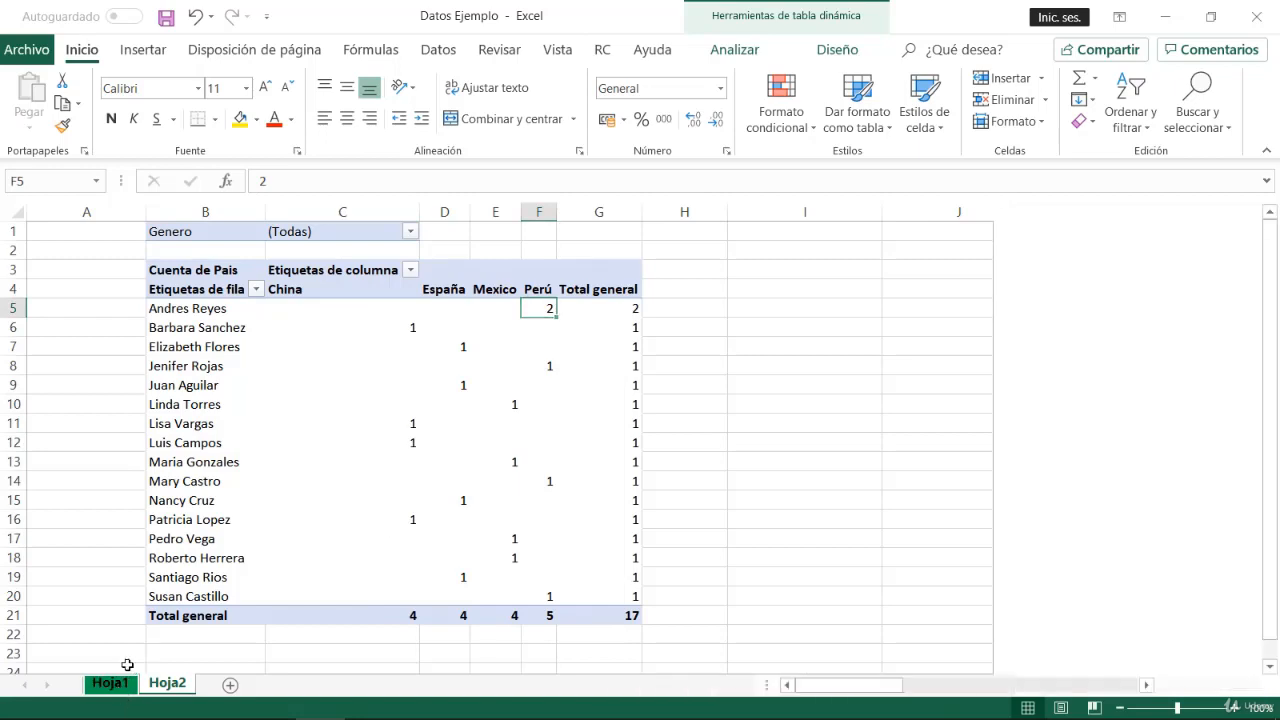
{"action": "left_click", "coordinate": [104, 645]}
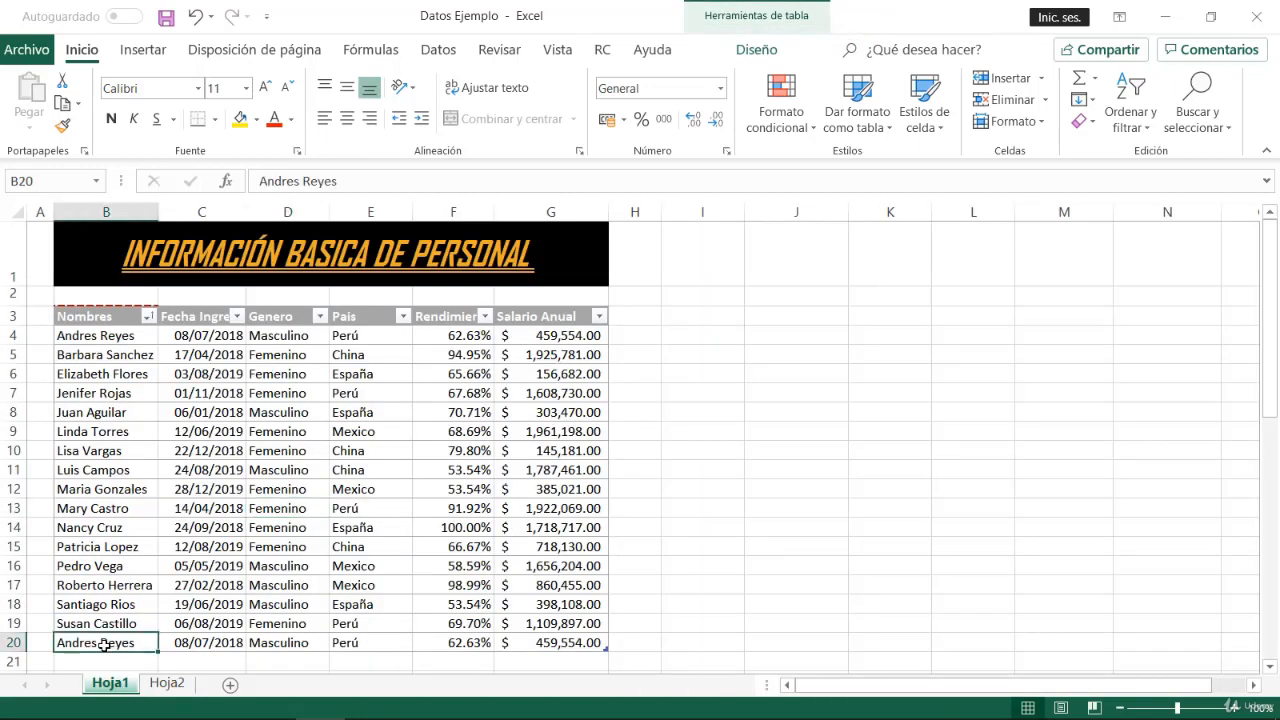
{"action": "left_click", "coordinate": [106, 336]}
{"action": "left_click", "coordinate": [100, 640]}
{"action": "left_click", "coordinate": [109, 337]}
{"action": "left_click", "coordinate": [119, 642]}
{"action": "right_click", "coordinate": [14, 642]}
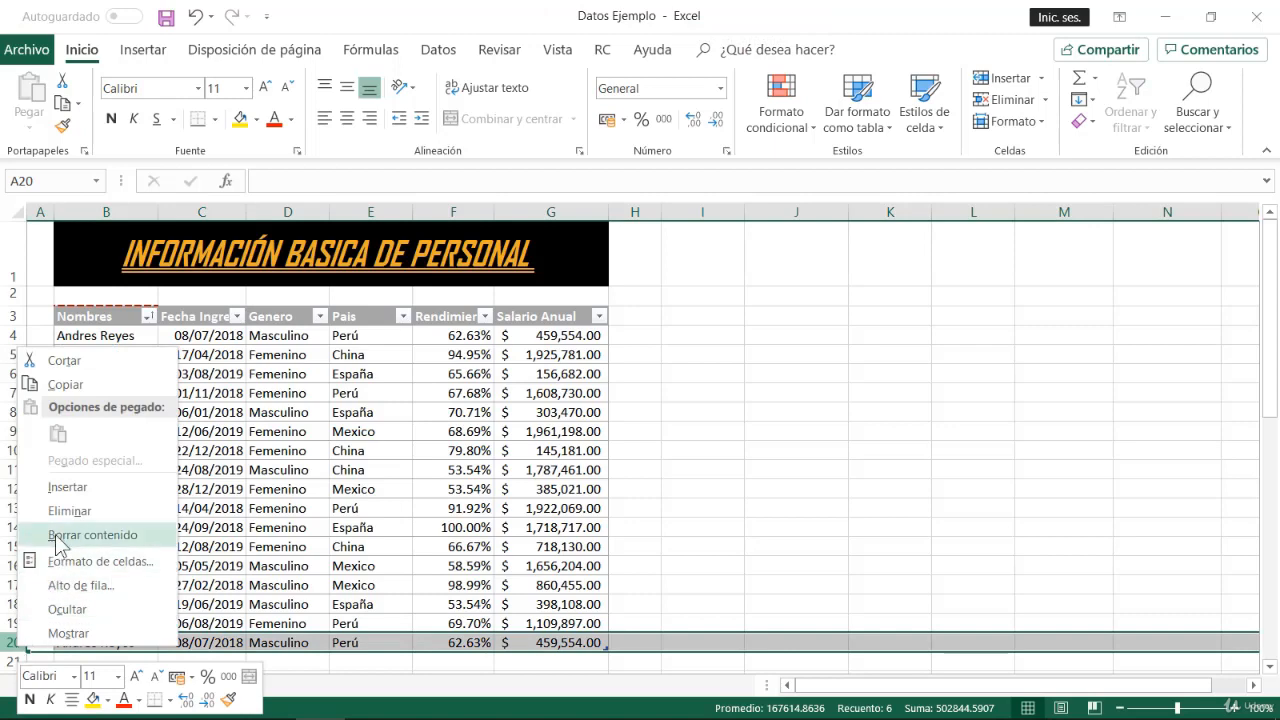
{"action": "left_click", "coordinate": [60, 512]}
{"action": "left_click", "coordinate": [172, 568]}
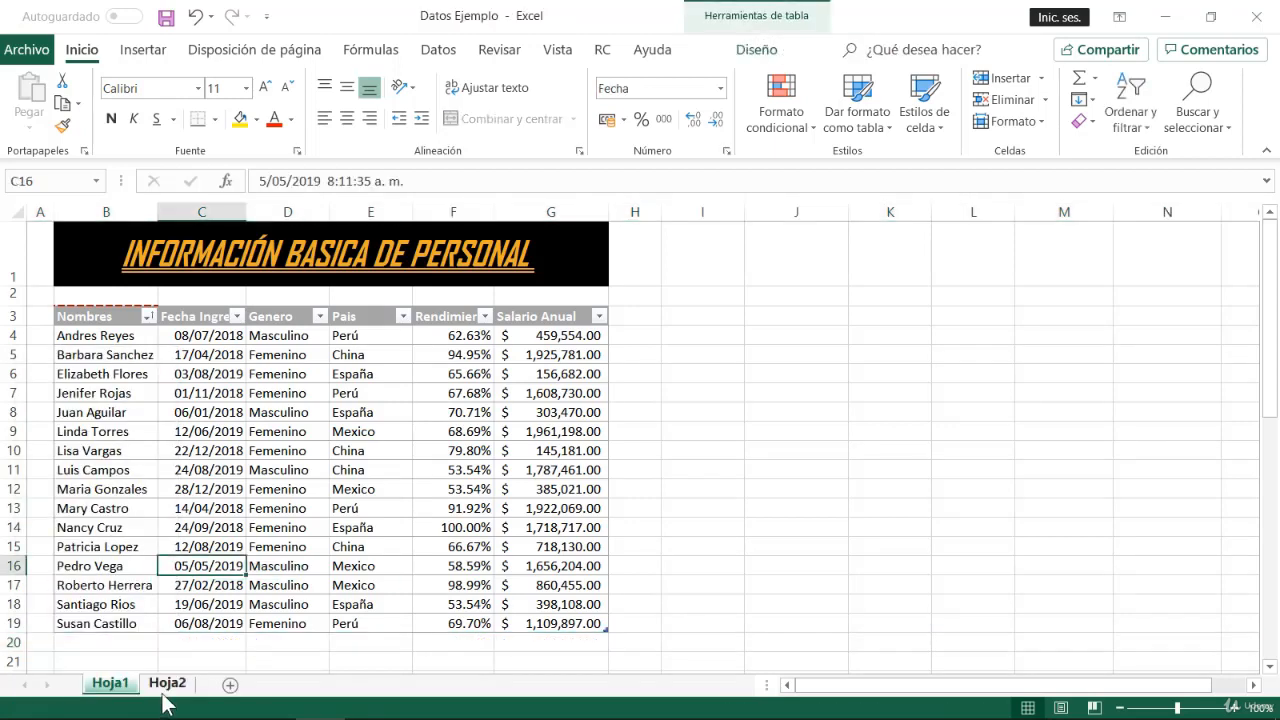
Step: Refresh the Hoja2 pivot table after the row deletion and recheck the first employee's Perú count
{"action": "left_click", "coordinate": [167, 683]}
{"action": "left_click", "coordinate": [361, 404]}
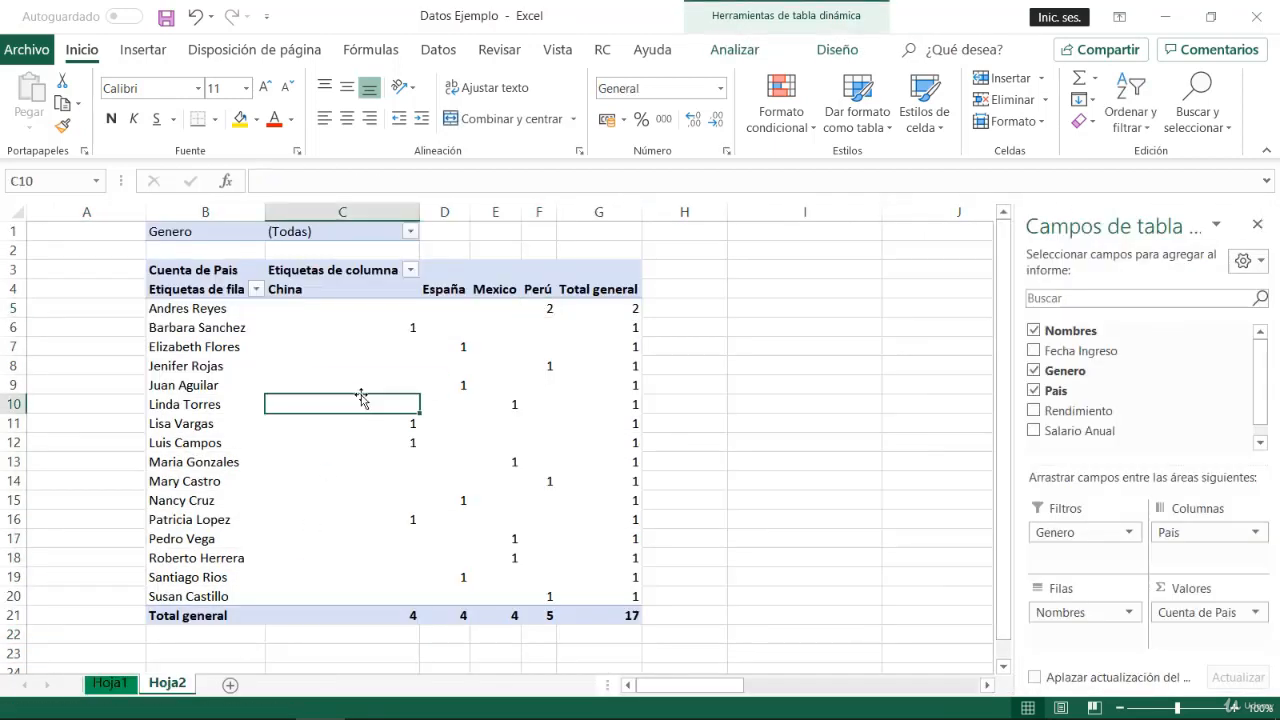
{"action": "right_click", "coordinate": [352, 399]}
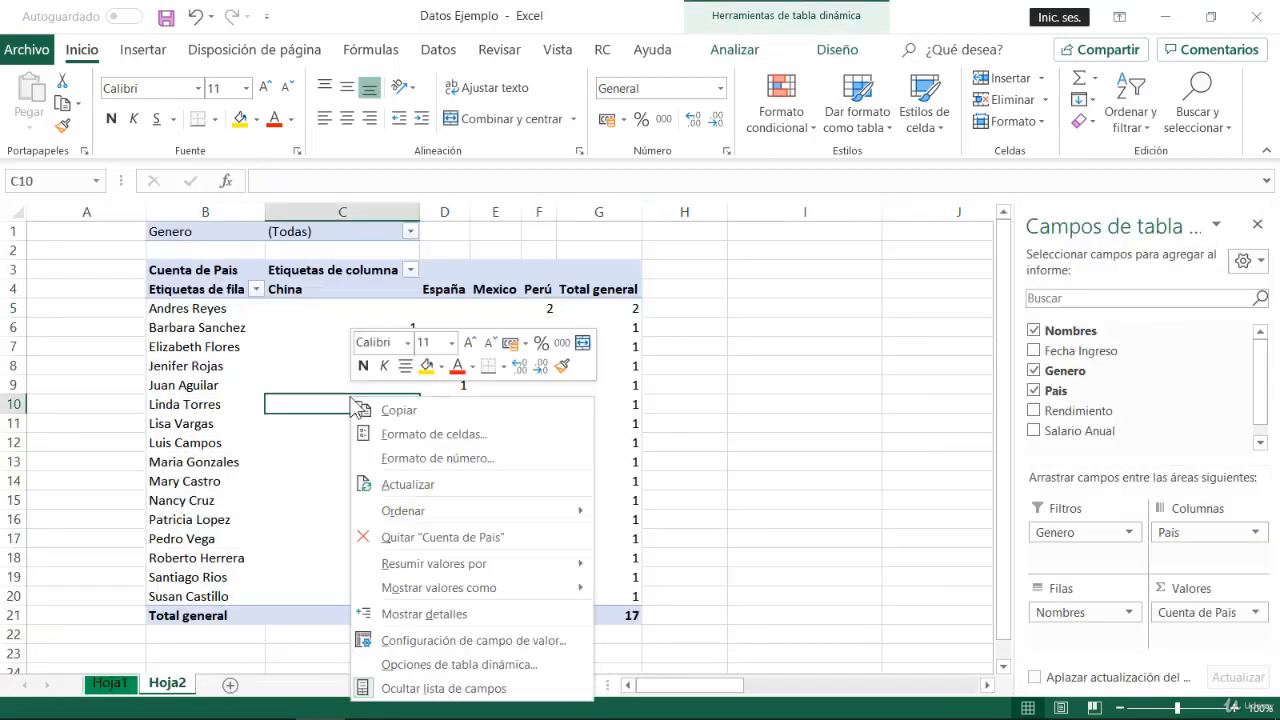
{"action": "left_click", "coordinate": [408, 485]}
{"action": "left_click", "coordinate": [540, 309]}
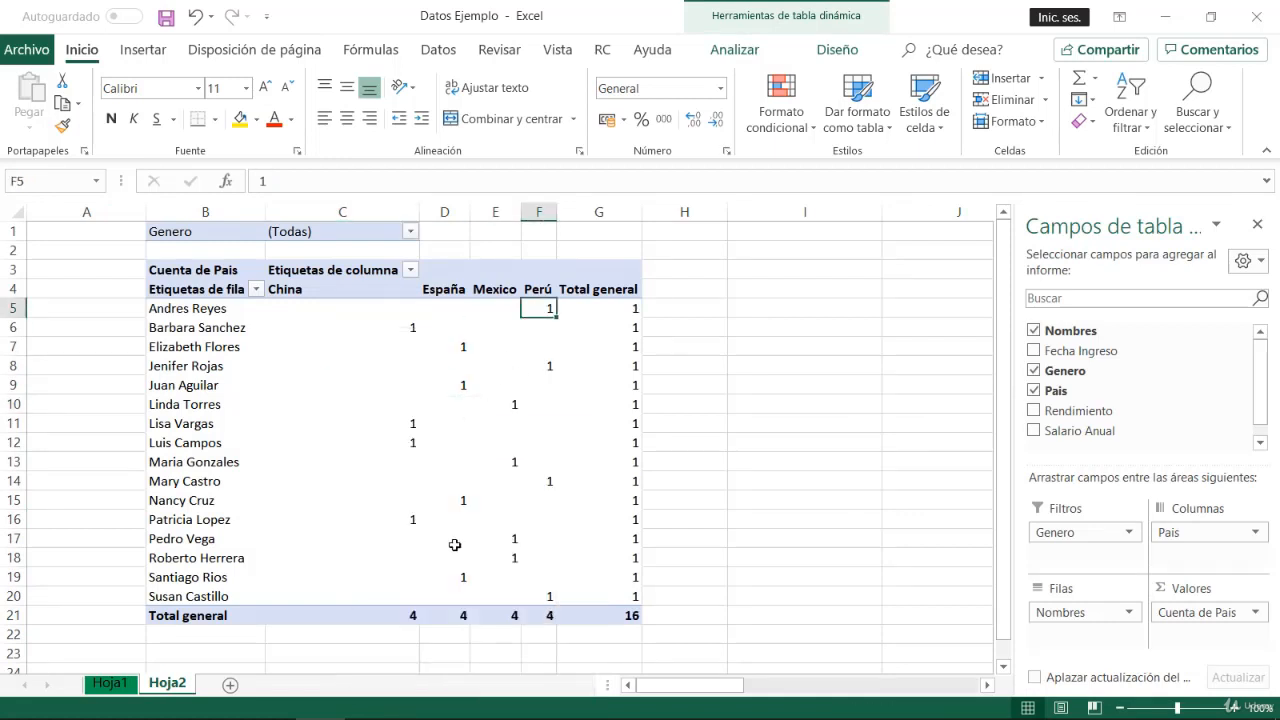
Step: Review the list of employee names in the pivot table's row labels
{"action": "left_click", "coordinate": [210, 310]}
{"action": "left_click", "coordinate": [200, 442]}
{"action": "left_click", "coordinate": [205, 310]}
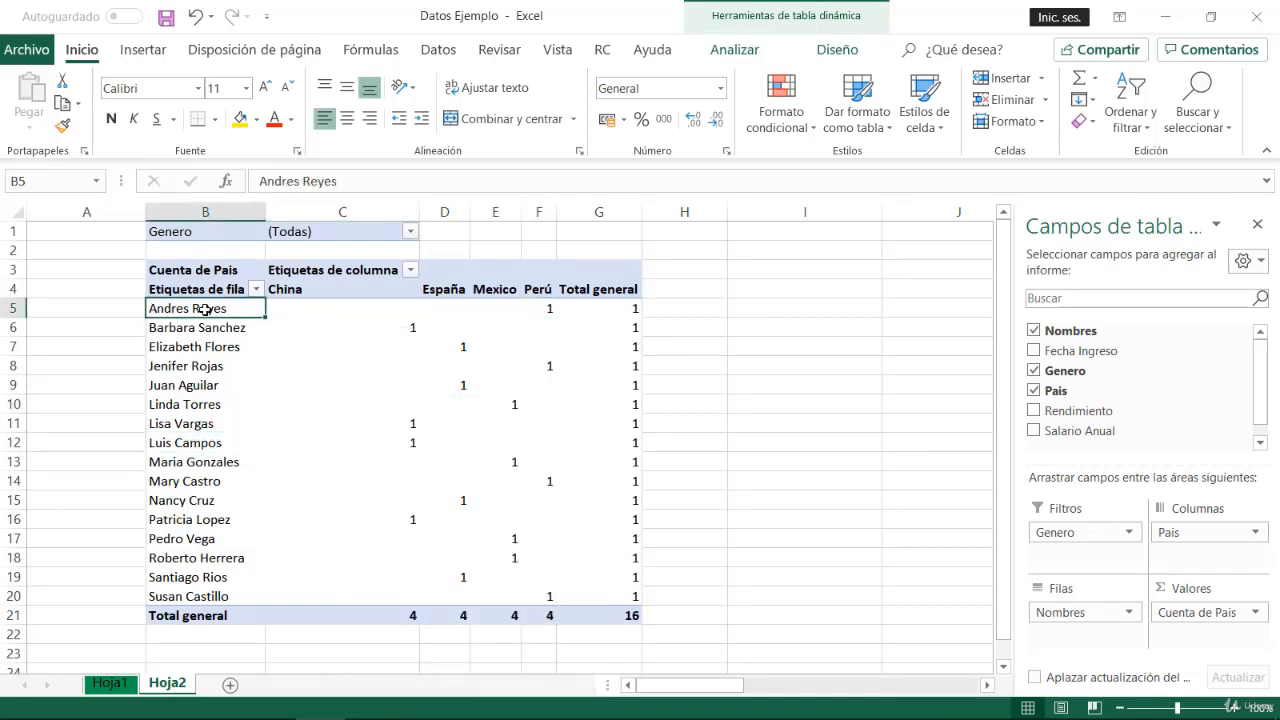
{"action": "left_click", "coordinate": [205, 350]}
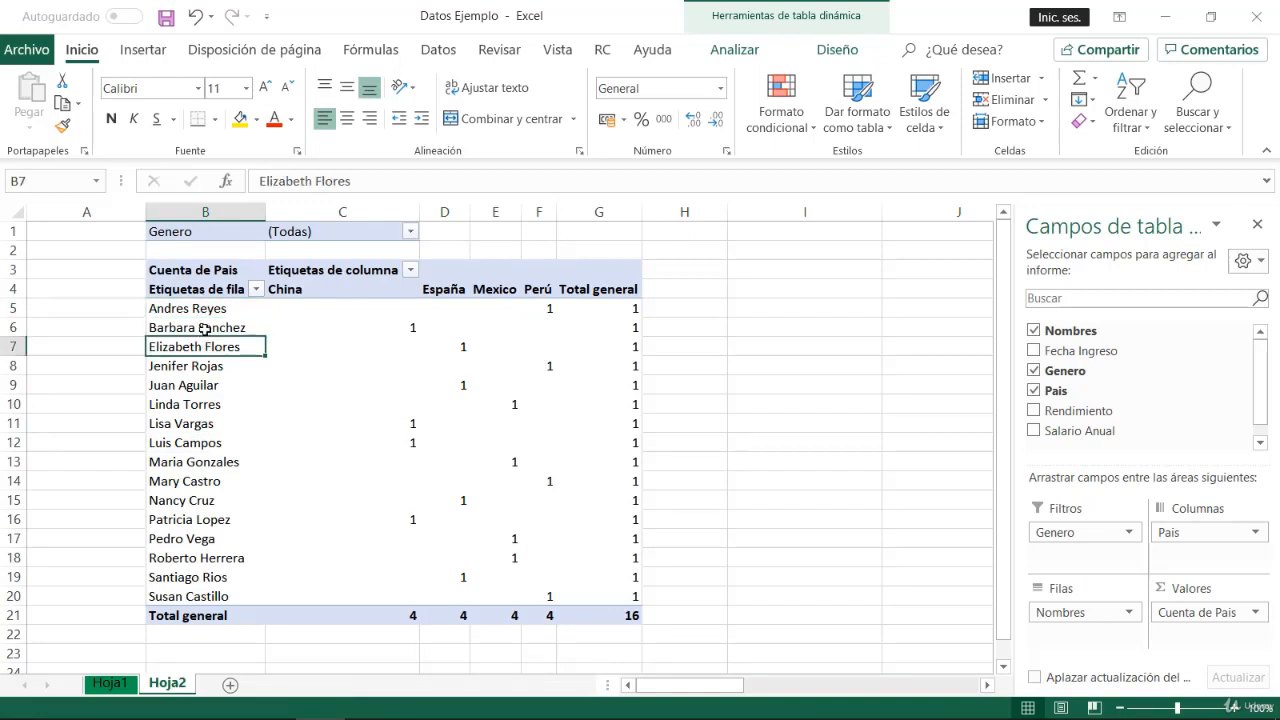
{"action": "left_click_drag", "start_coordinate": [207, 312], "coordinate": [200, 594]}
{"action": "left_click", "coordinate": [218, 484]}
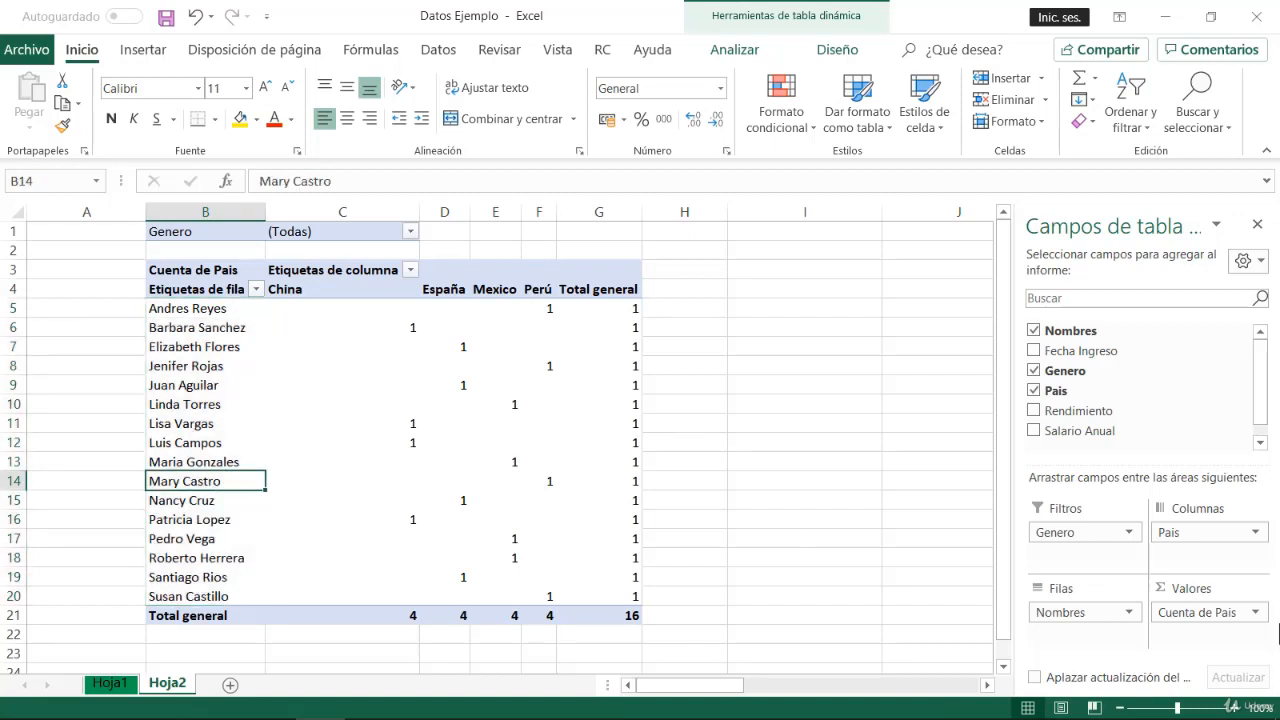
Step: Open the value field settings for Cuenta de Pais and enter "Nombres por pais" as the custom name
{"action": "left_click", "coordinate": [198, 269]}
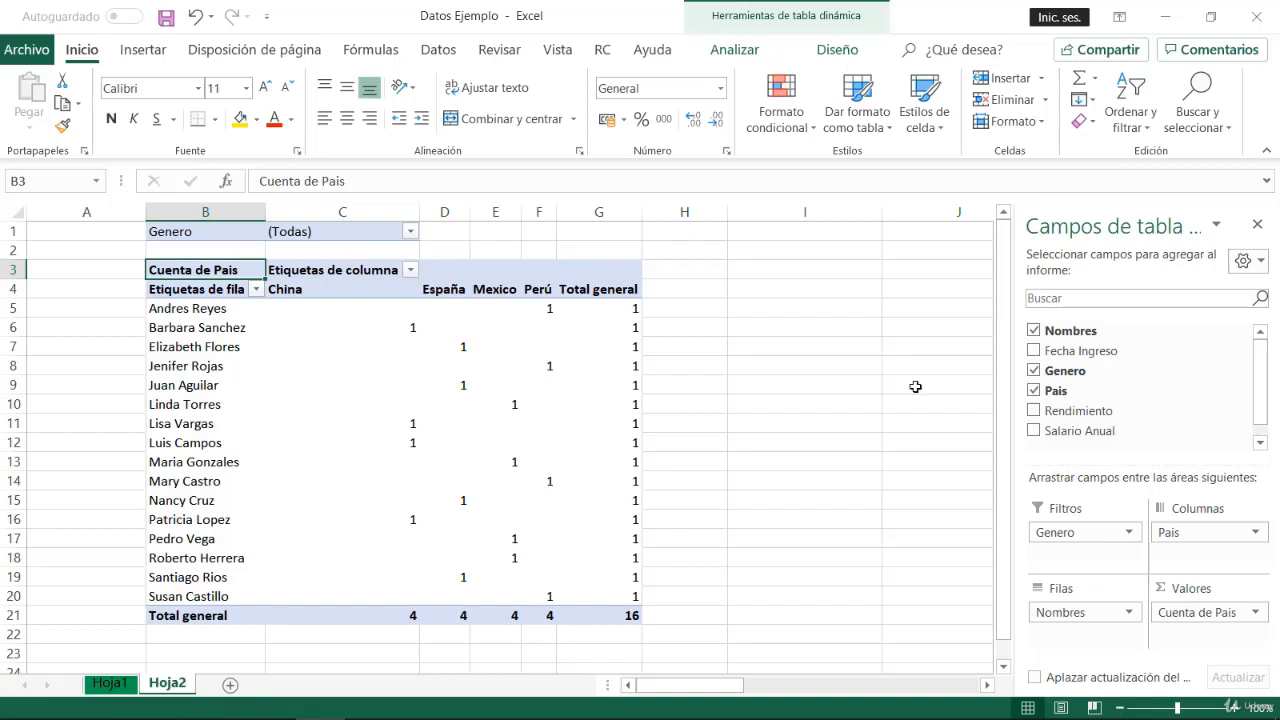
{"action": "left_click", "coordinate": [1205, 613]}
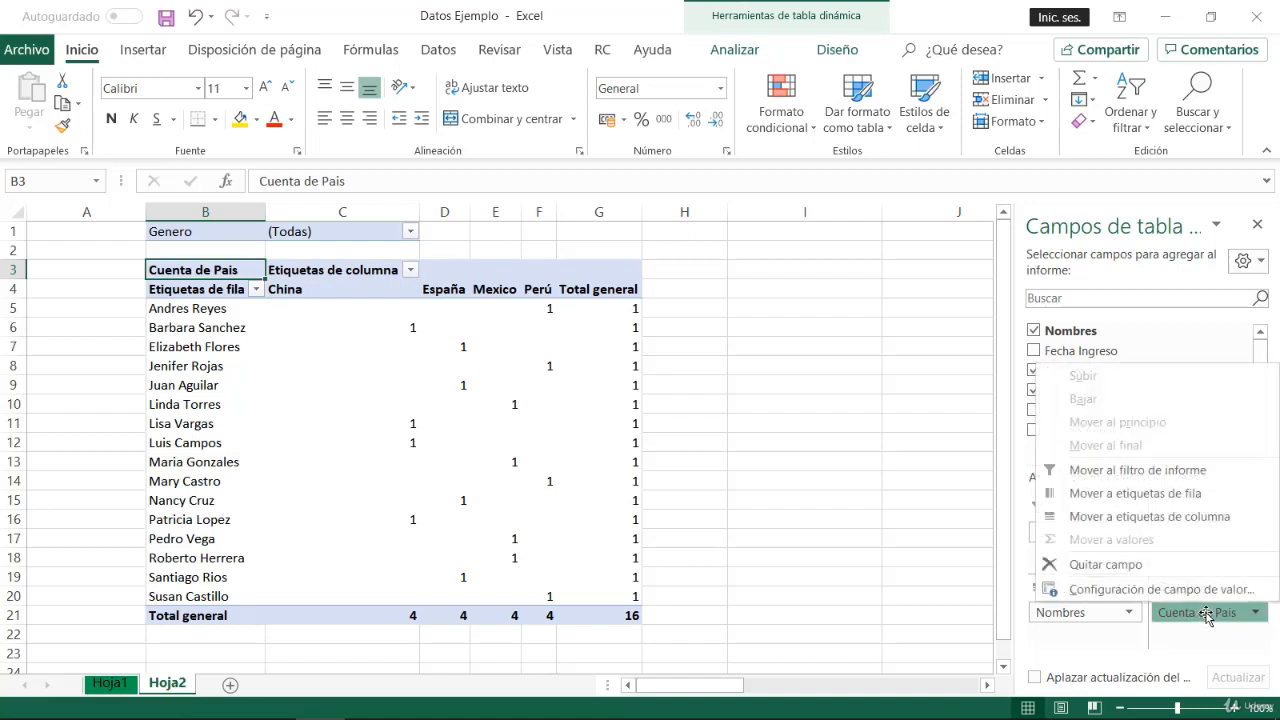
{"action": "left_click", "coordinate": [1205, 615]}
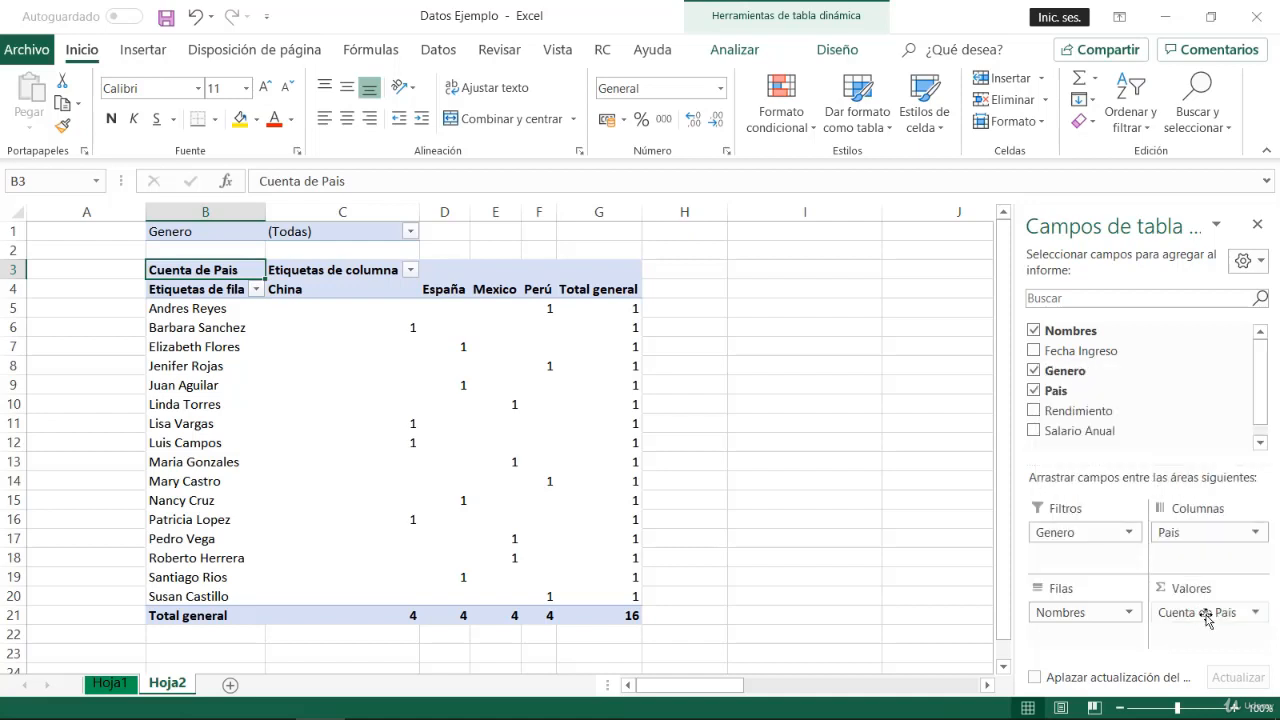
{"action": "left_click", "coordinate": [1206, 616]}
{"action": "left_click", "coordinate": [1207, 585]}
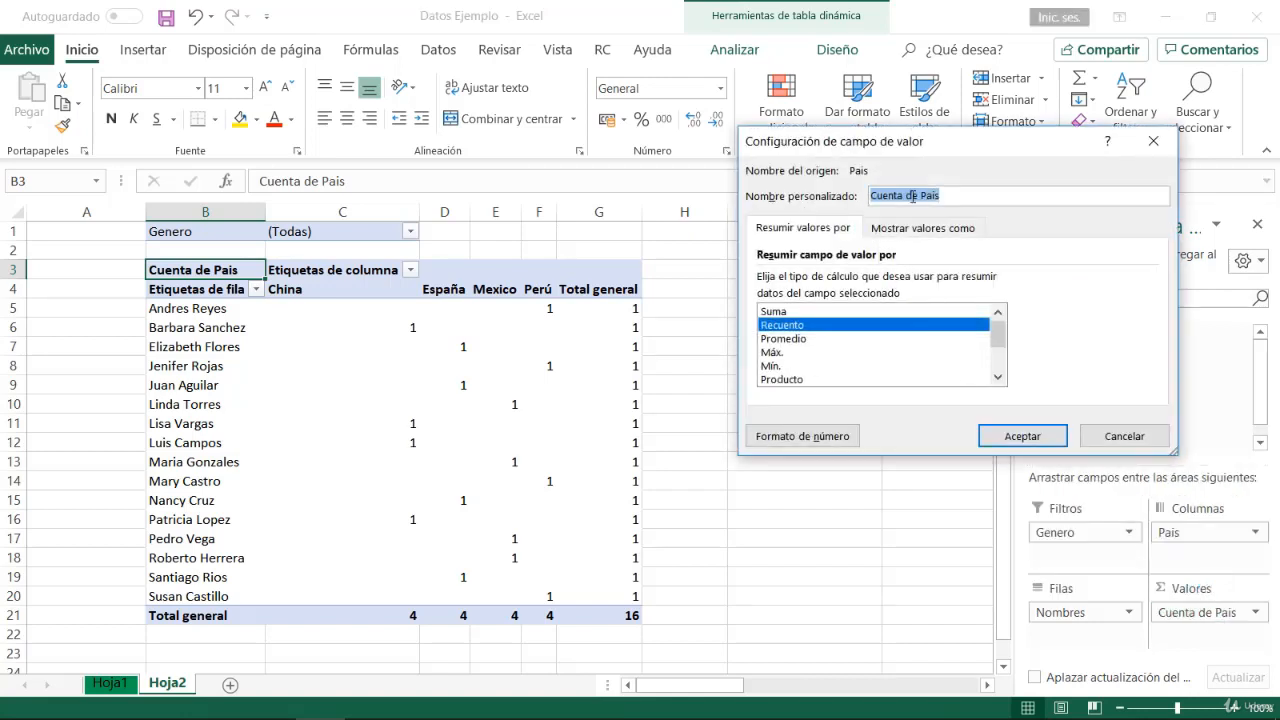
{"action": "type", "text": "Nombres por pais"}
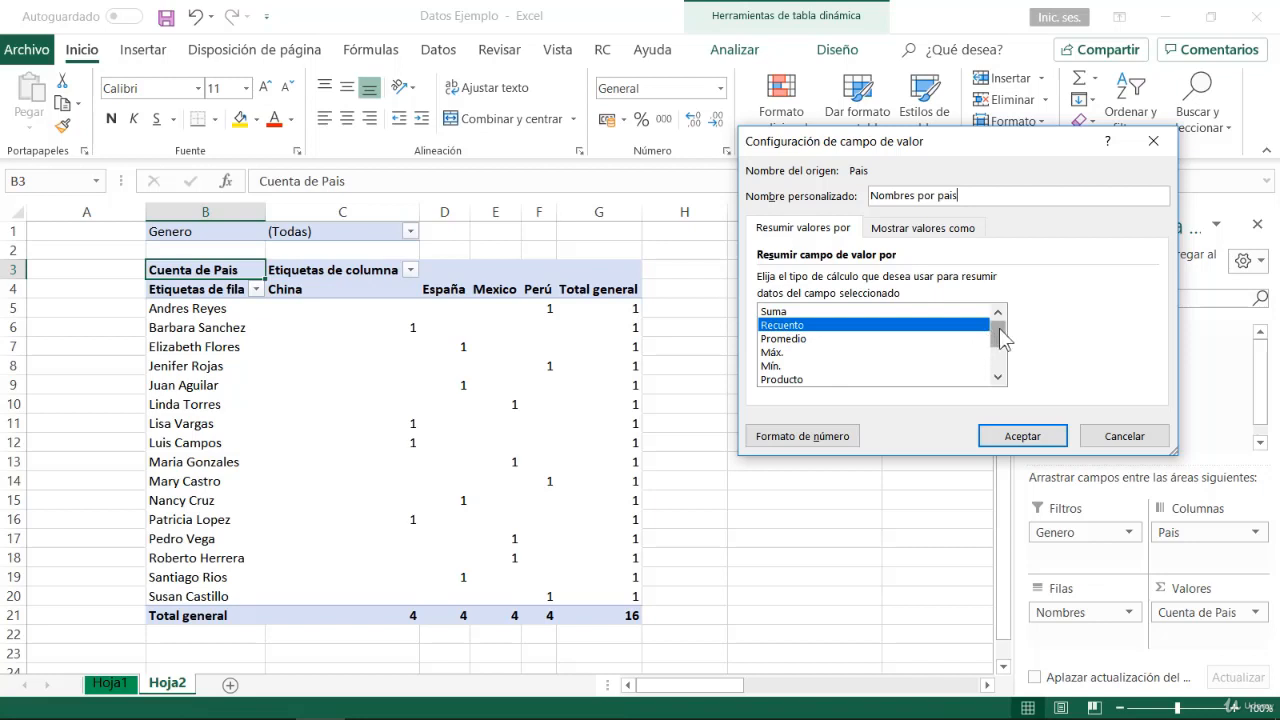
Step: Summarize the Pais value field by Suma, apply the setting, and inspect the values in the China and Perú columns
{"action": "mouse_move", "coordinate": [998, 330]}
{"action": "left_mouse_down"}
{"action": "mouse_move", "coordinate": [1003, 373]}
{"action": "mouse_move", "coordinate": [999, 322]}
{"action": "left_mouse_up"}
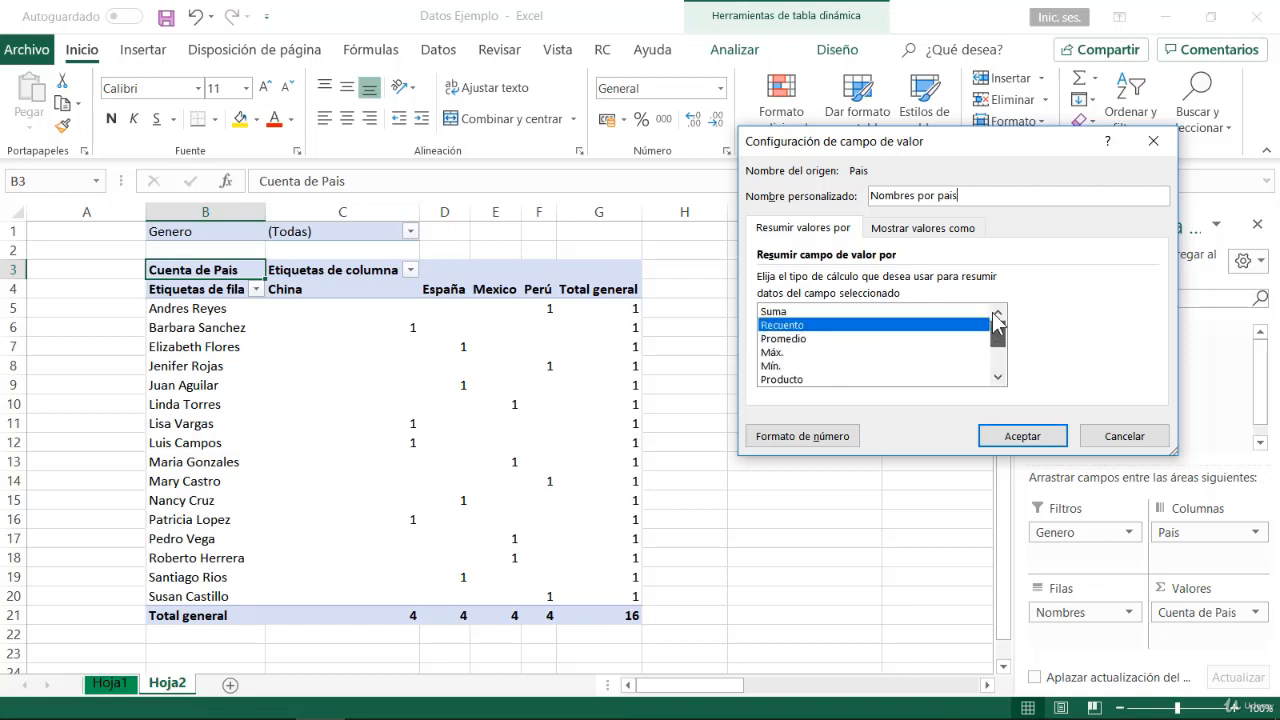
{"action": "left_click", "coordinate": [789, 312]}
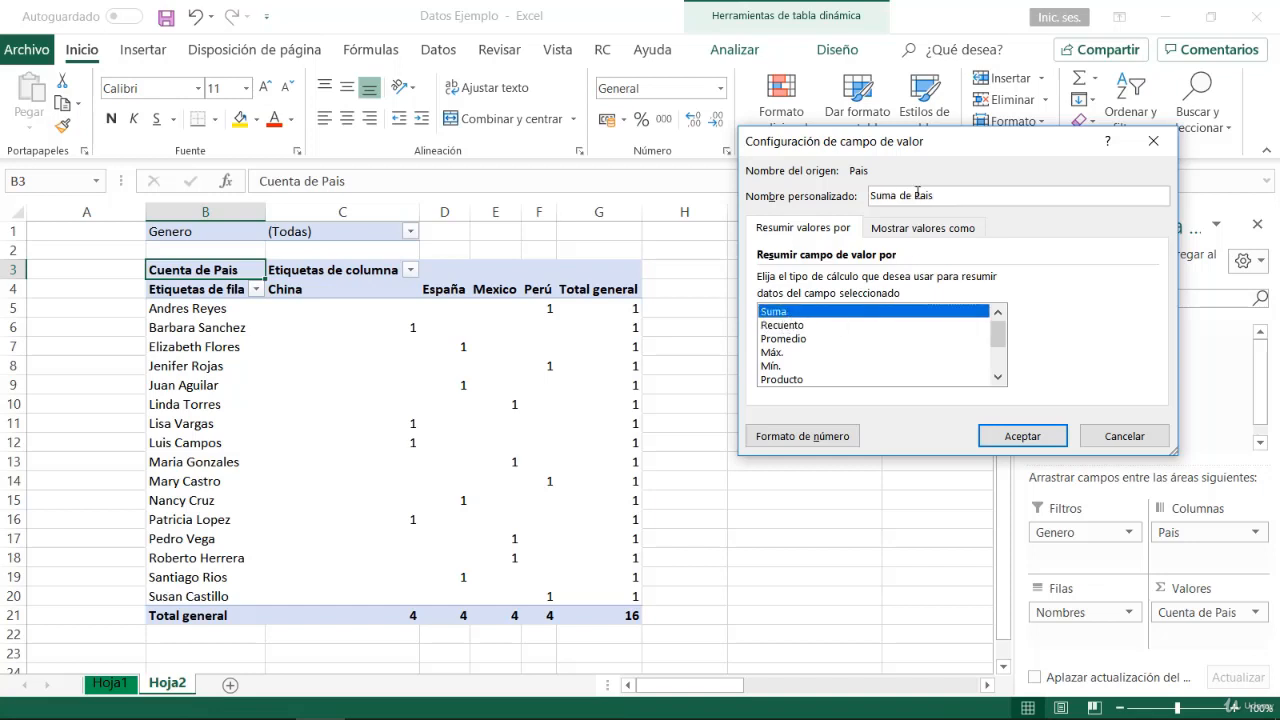
{"action": "left_click_drag", "start_coordinate": [946, 196], "coordinate": [870, 192]}
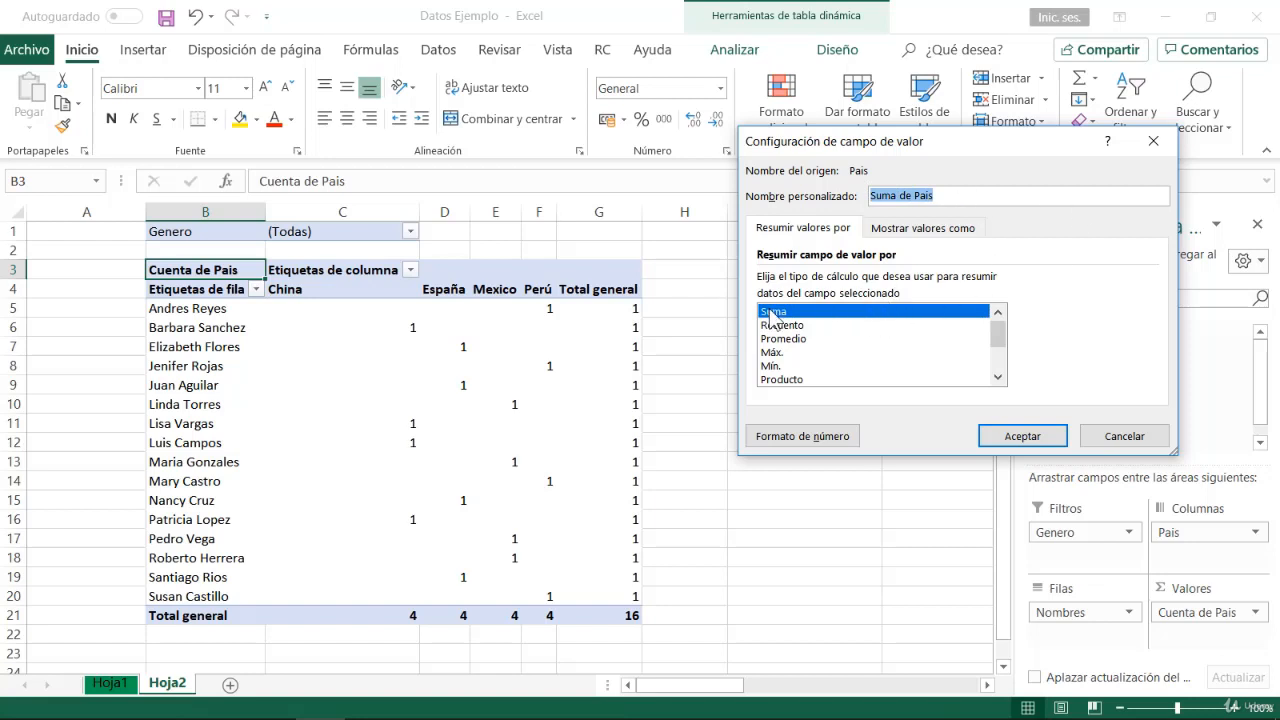
{"action": "left_click", "coordinate": [990, 436]}
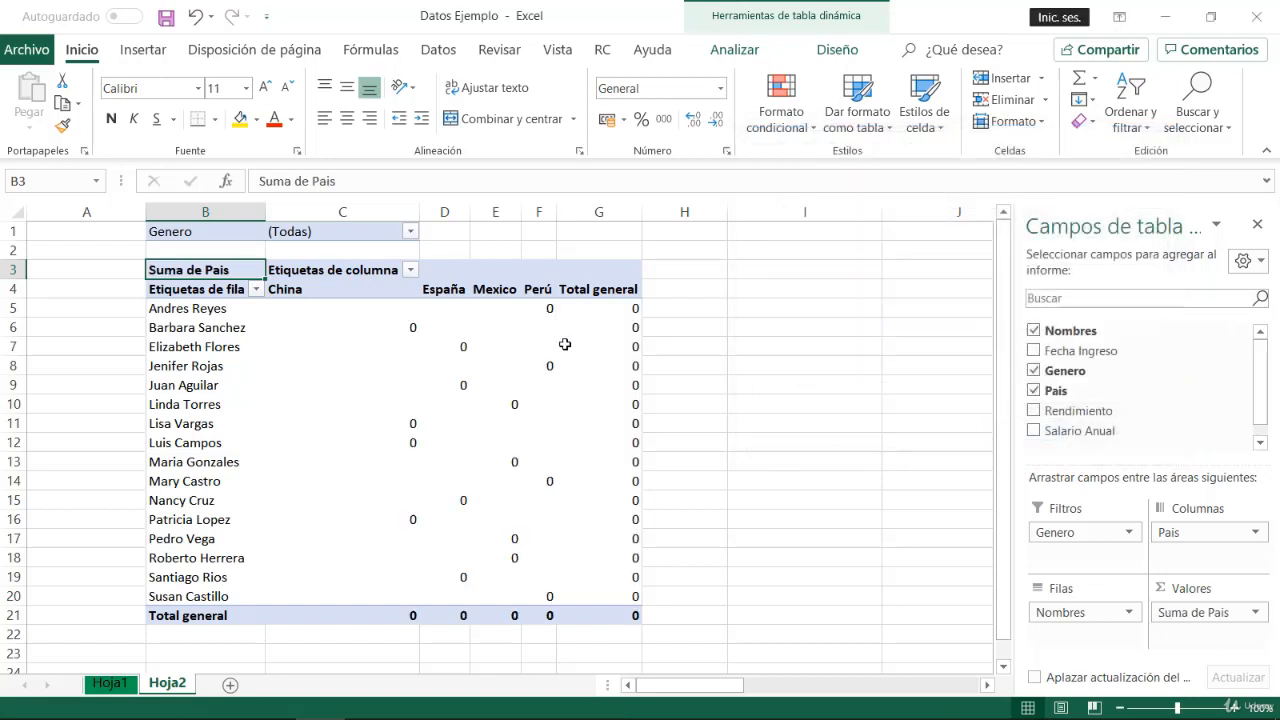
{"action": "left_click", "coordinate": [405, 325]}
{"action": "left_click", "coordinate": [538, 309]}
{"action": "left_click", "coordinate": [538, 404]}
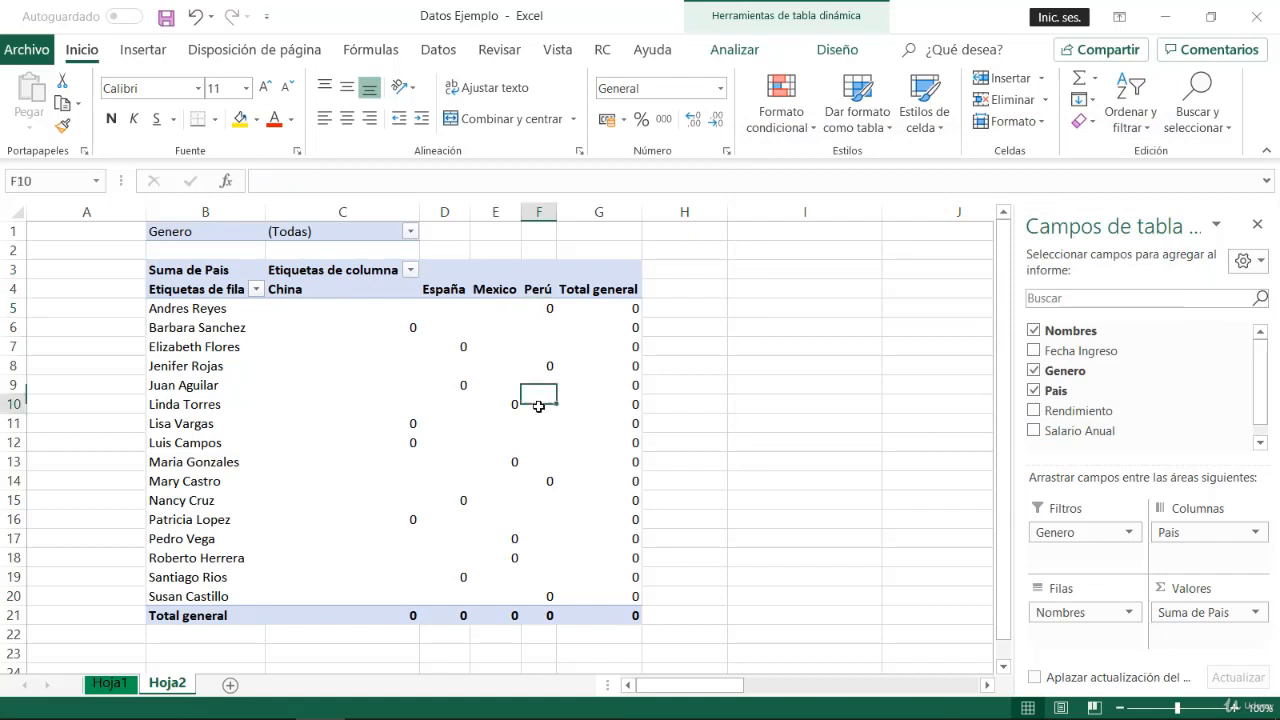
{"action": "mouse_move", "coordinate": [538, 448]}
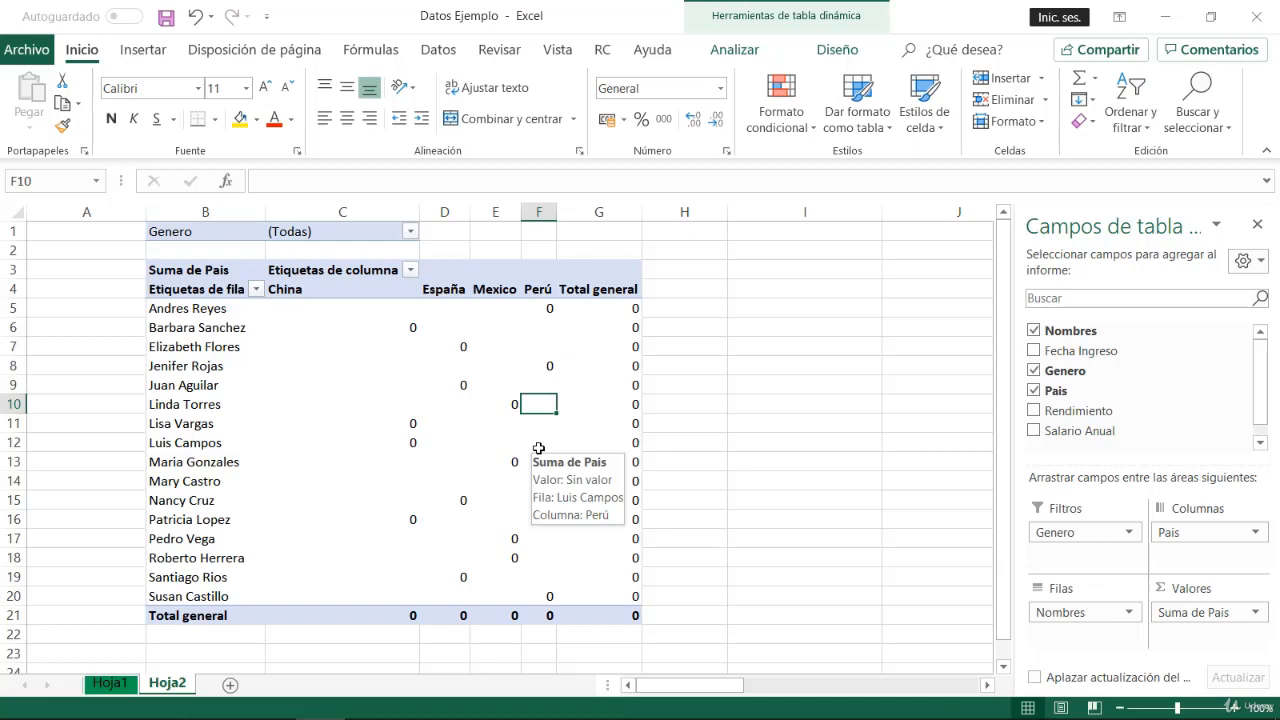
Step: Examine the summed country values for all employees in the Hoja2 pivot table
{"action": "left_click", "coordinate": [369, 319]}
{"action": "left_click_drag", "start_coordinate": [368, 306], "coordinate": [549, 596]}
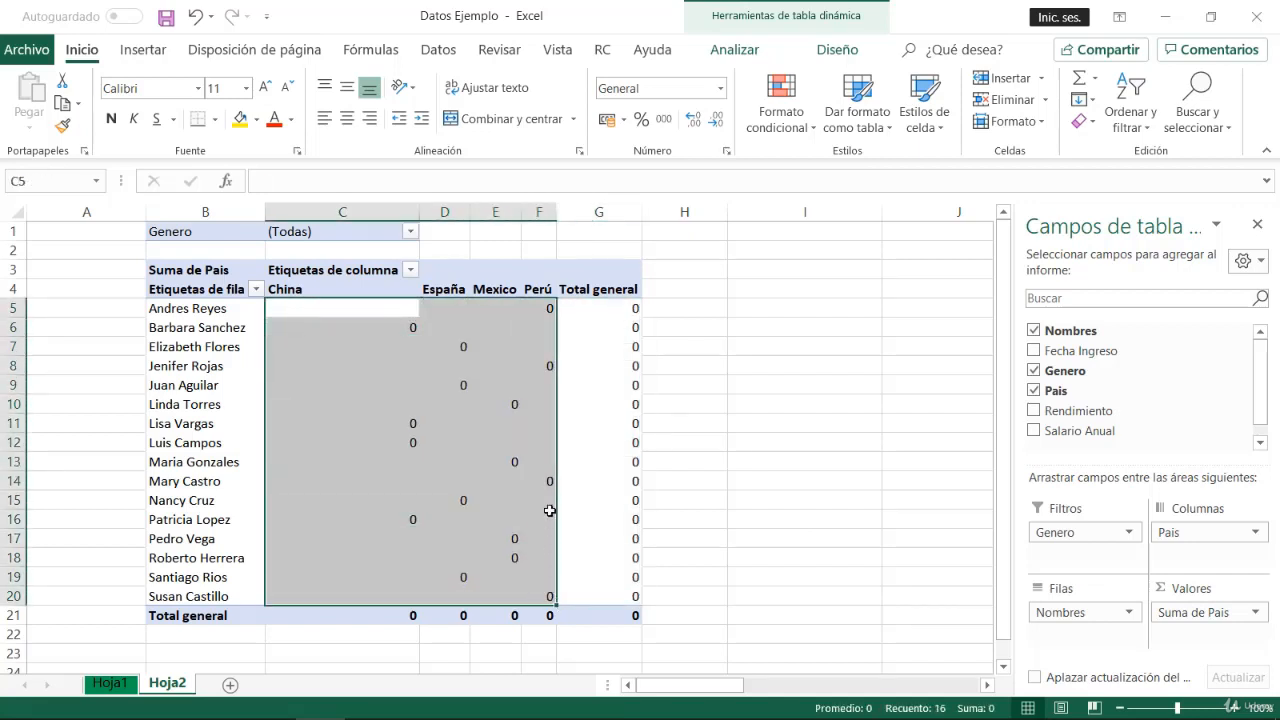
{"action": "left_click", "coordinate": [478, 332]}
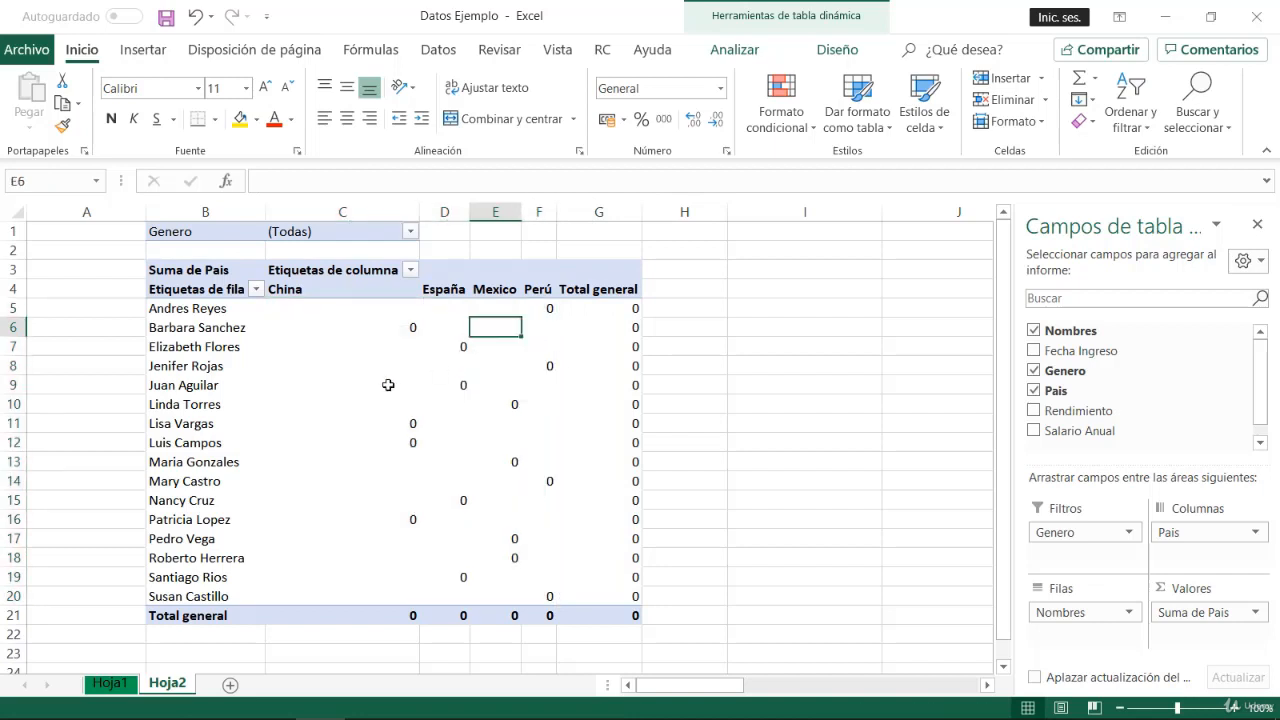
{"action": "left_click", "coordinate": [221, 312]}
{"action": "left_click", "coordinate": [296, 288]}
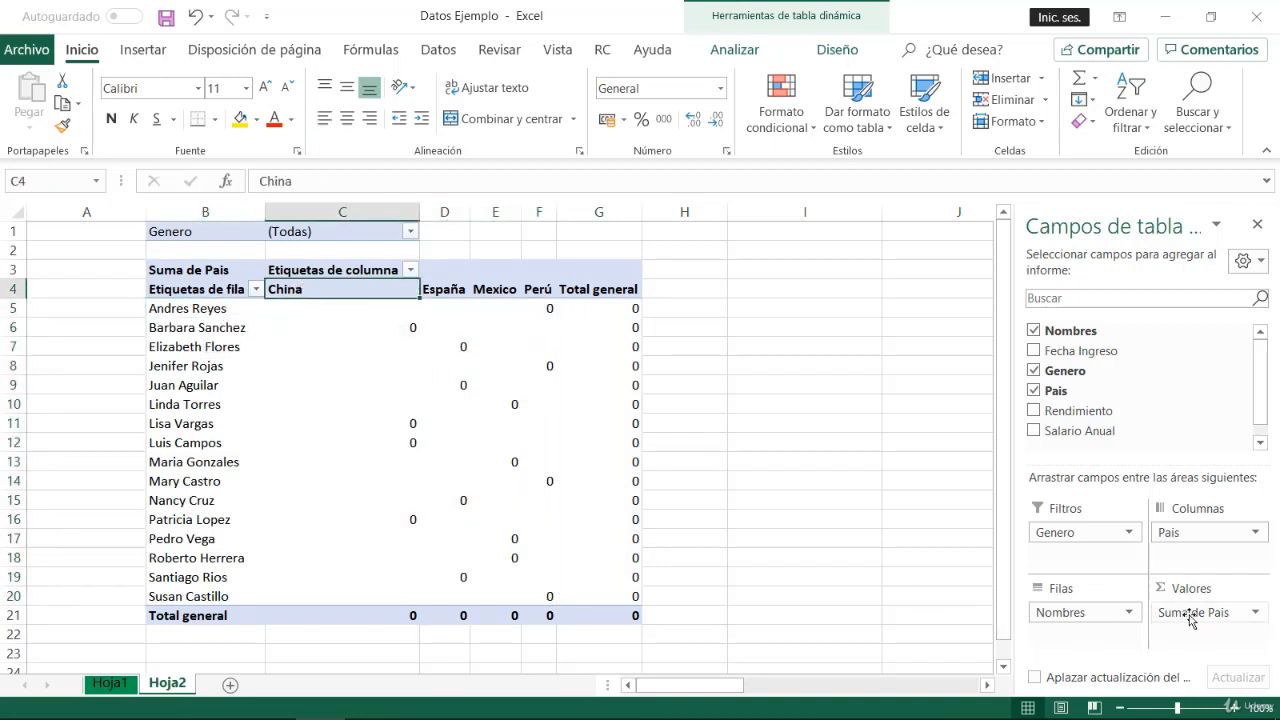
Step: Review the Perú and China entries in the Pais column of the Hoja1 source table
{"action": "left_click", "coordinate": [110, 684]}
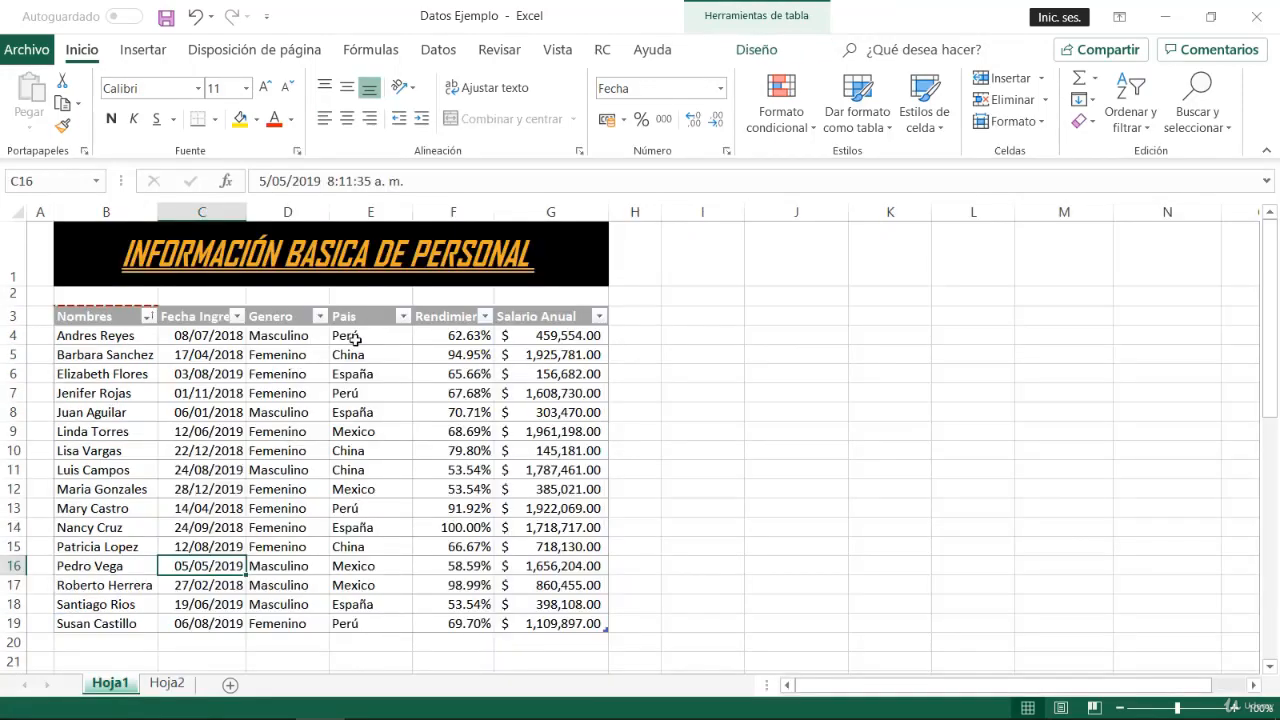
{"action": "left_click", "coordinate": [369, 340]}
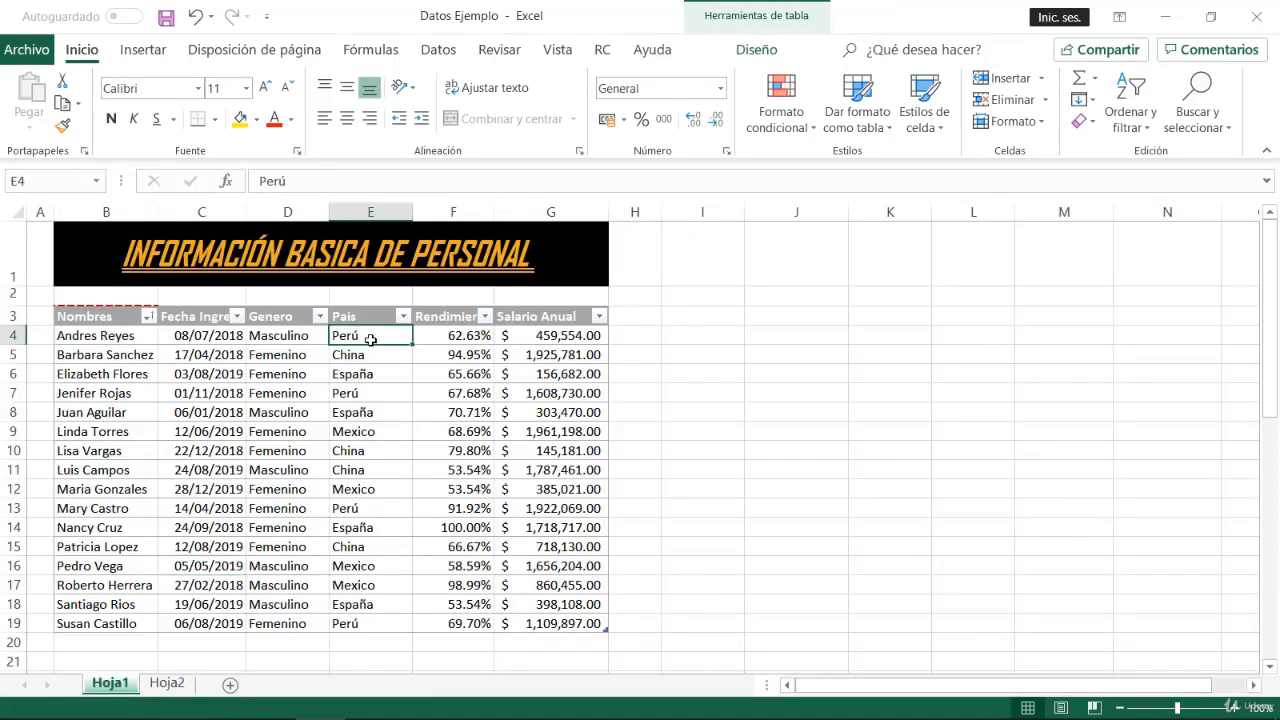
{"action": "left_click", "coordinate": [365, 393]}
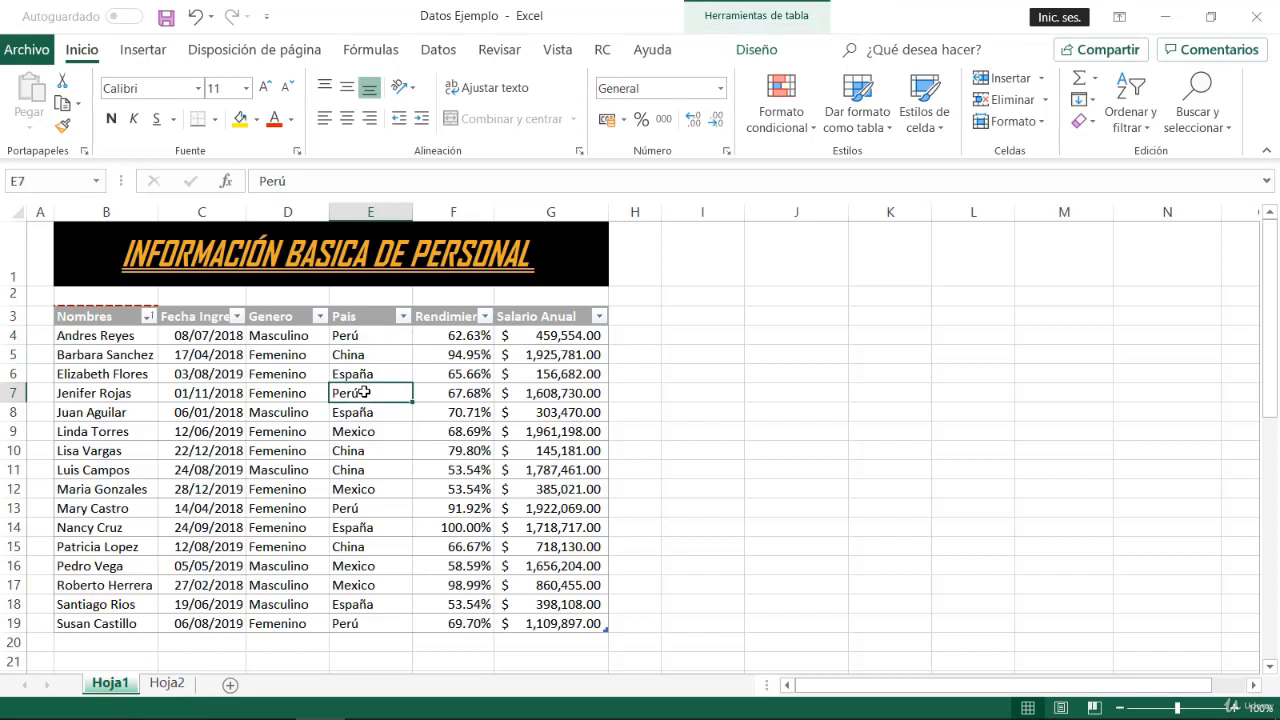
{"action": "left_click", "coordinate": [361, 336]}
{"action": "left_click", "coordinate": [364, 357]}
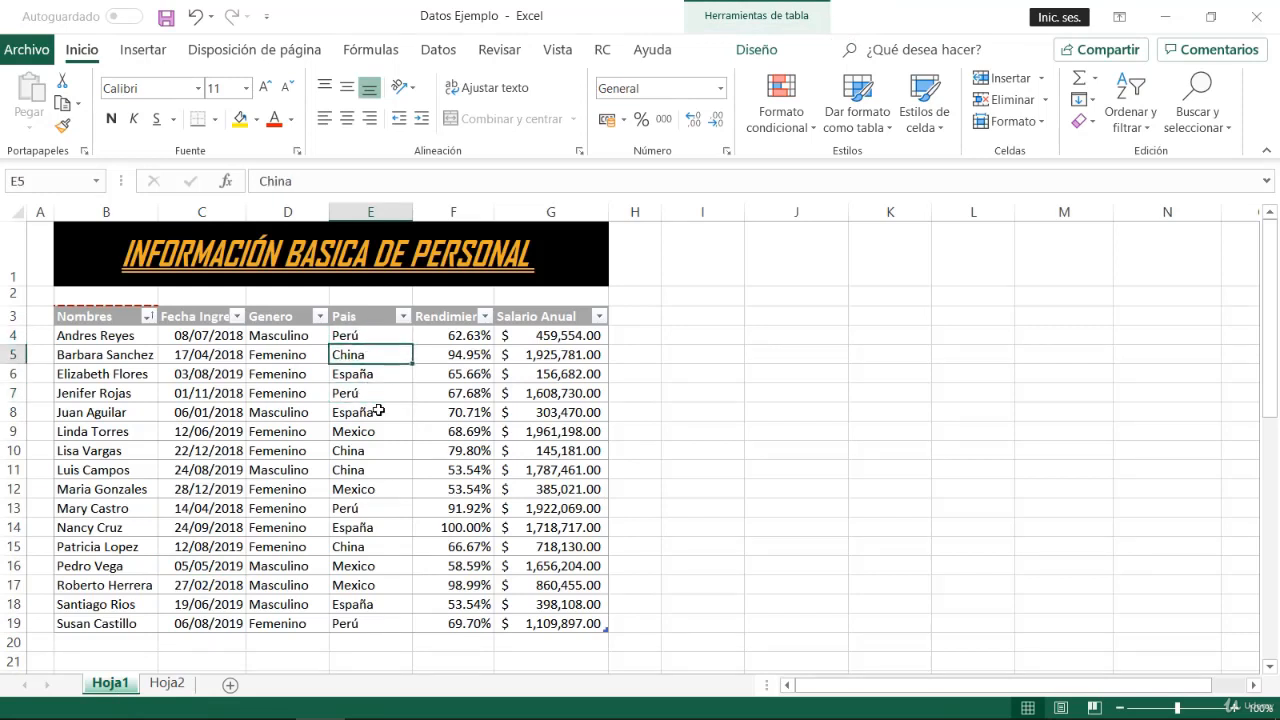
{"action": "left_click", "coordinate": [364, 451]}
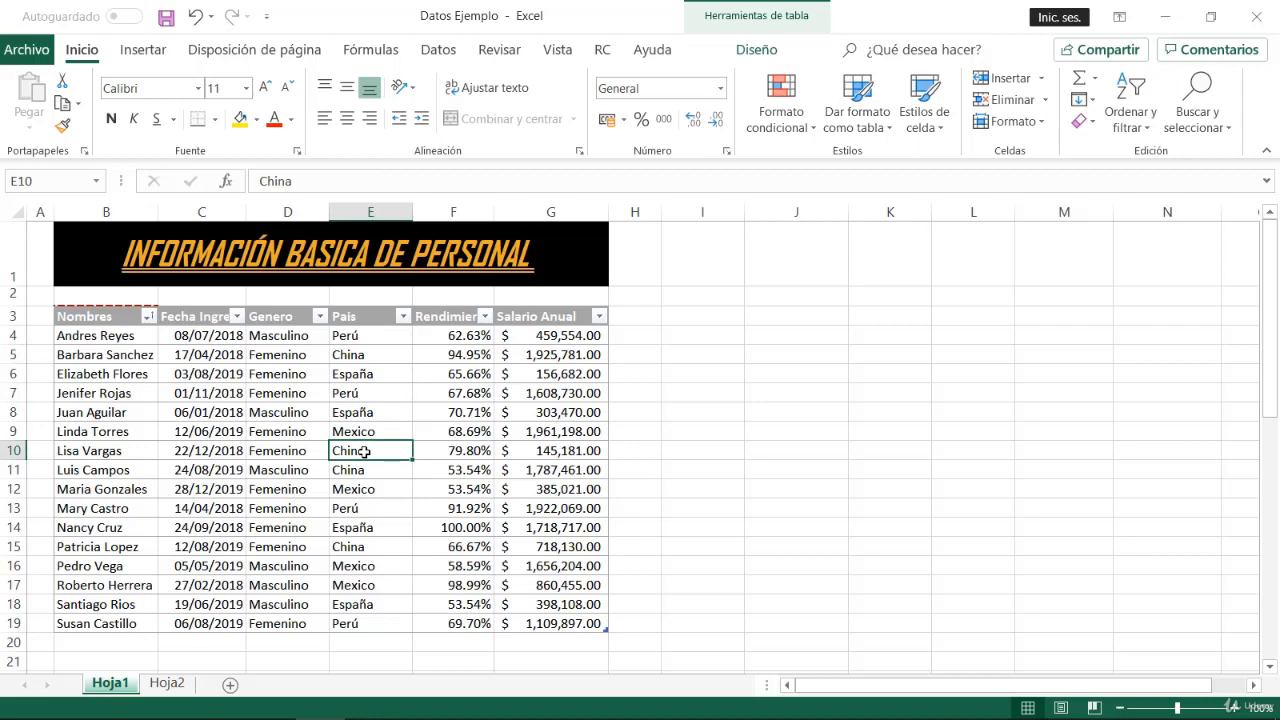
Step: Select the China cells E5, E10, E11 and E15 in the Pais column together to count them
{"action": "left_click", "coordinate": [363, 355]}
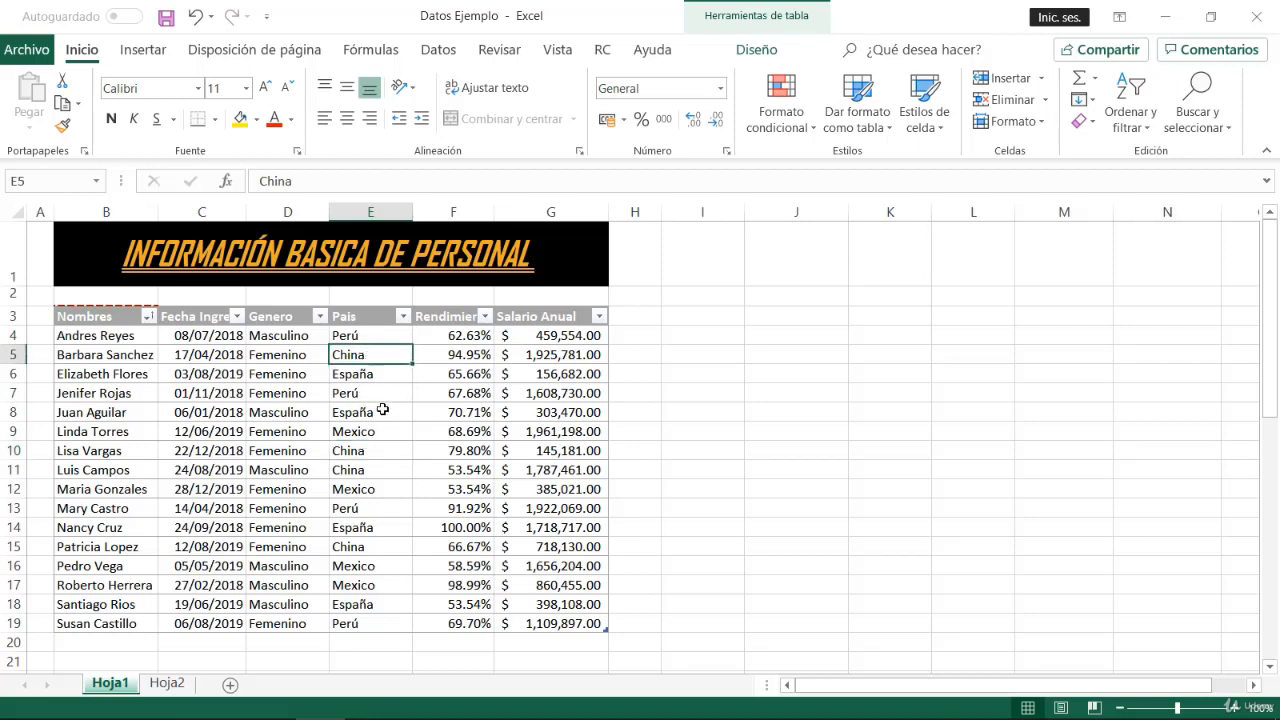
{"action": "left_click", "coordinate": [368, 451], "text": "ctrl"}
{"action": "left_click", "coordinate": [369, 470], "text": "ctrl"}
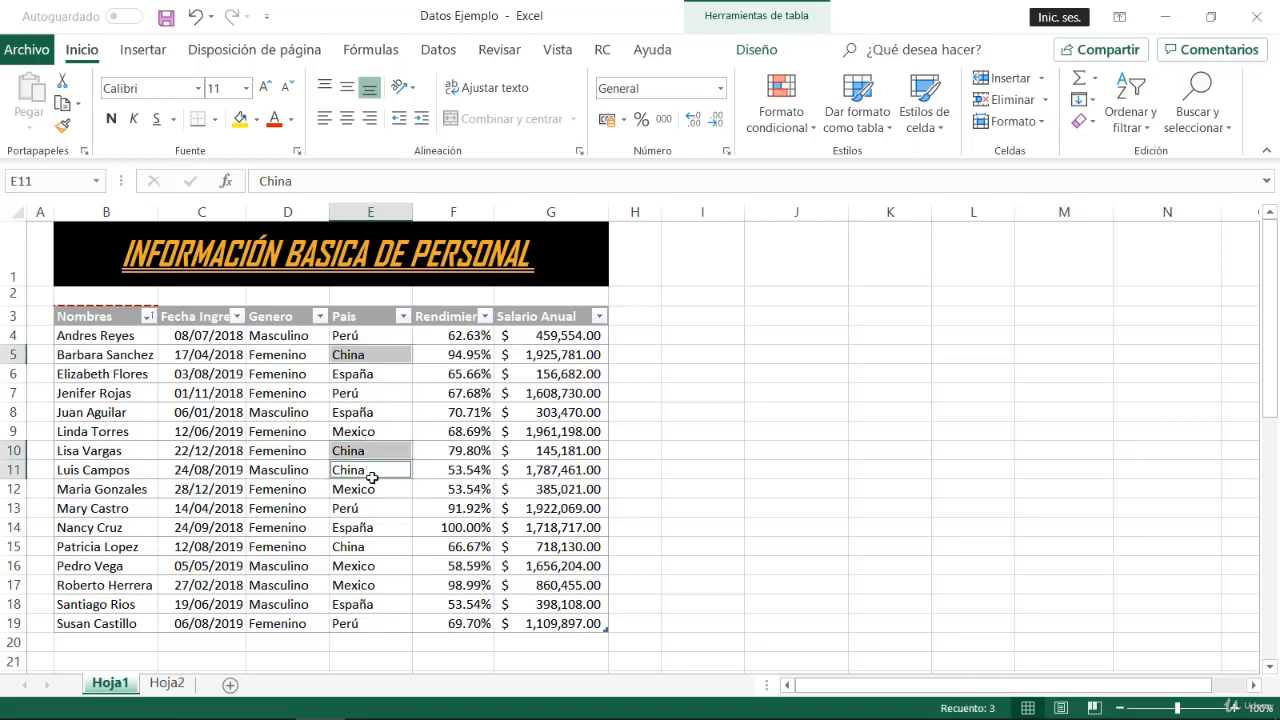
{"action": "left_click", "coordinate": [374, 546], "text": "ctrl"}
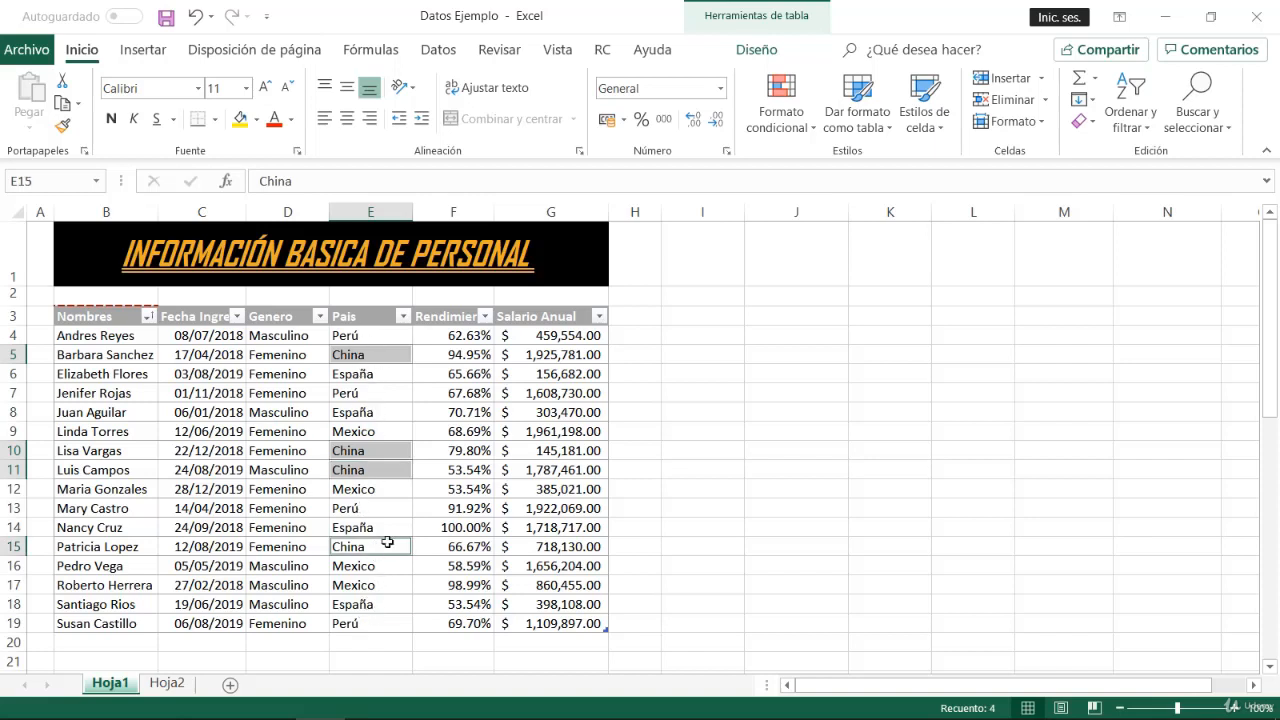
Step: Check the text entries in the Pais and Genero columns of the source table
{"action": "left_click", "coordinate": [383, 430]}
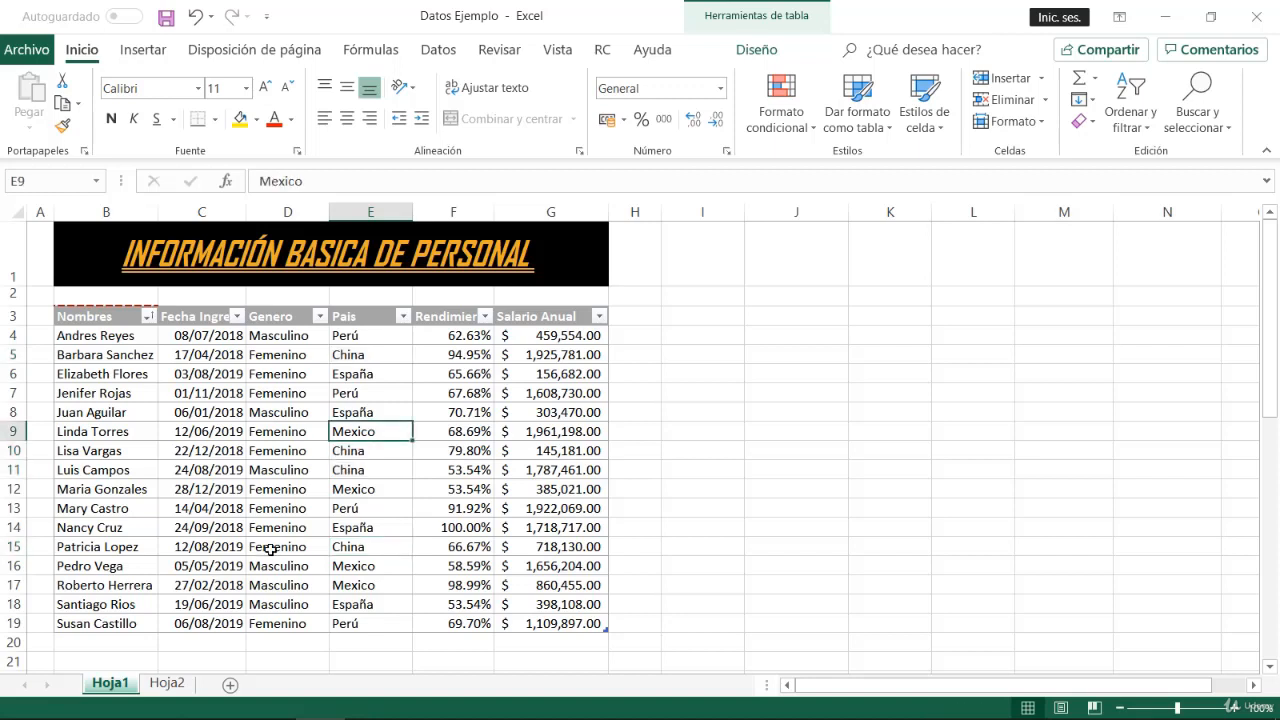
{"action": "left_click_drag", "start_coordinate": [346, 340], "coordinate": [352, 624]}
{"action": "left_click", "coordinate": [290, 395]}
{"action": "left_click", "coordinate": [300, 507]}
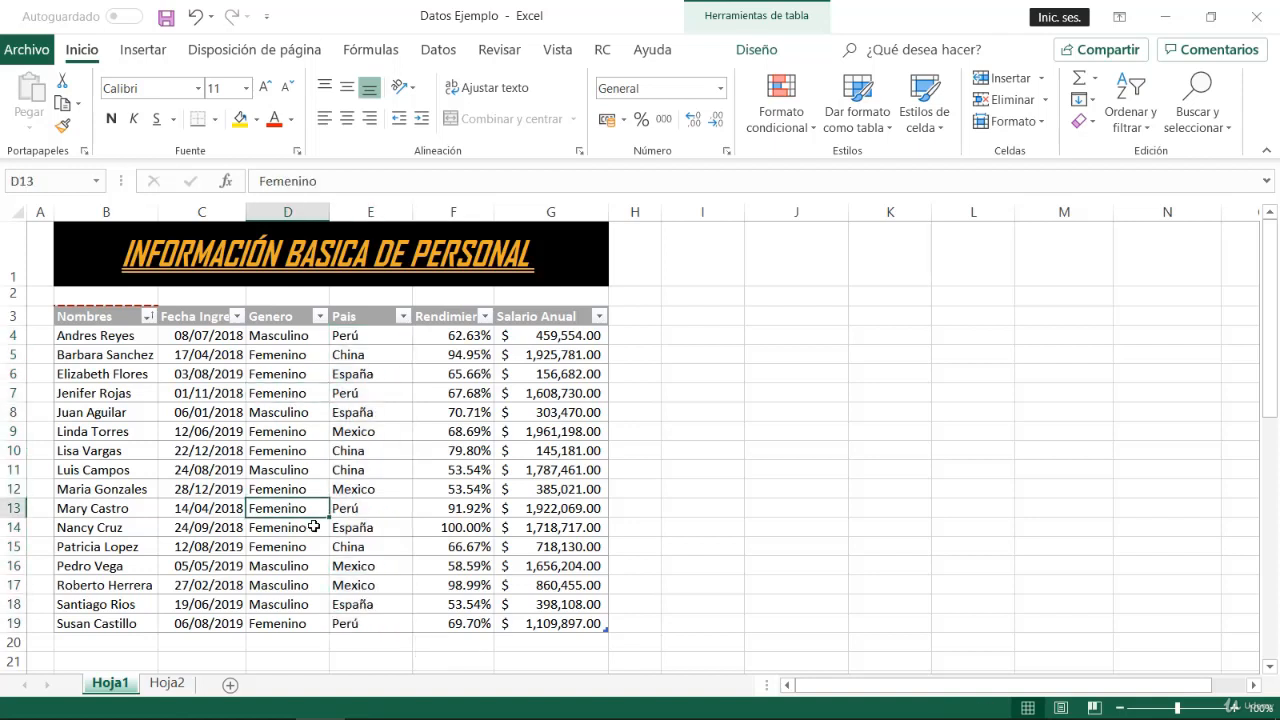
Step: Go through the dates in the Fecha Ingreso column of the source table
{"action": "left_click", "coordinate": [212, 340]}
{"action": "key", "text": "Down"}
{"action": "key", "text": "Down"}
{"action": "key", "text": "Down"}
{"action": "key", "text": "Down"}
{"action": "key", "text": "Down"}
{"action": "key", "text": "Down"}
{"action": "key", "text": "Down"}
{"action": "key", "text": "Down"}
{"action": "key", "text": "Down"}
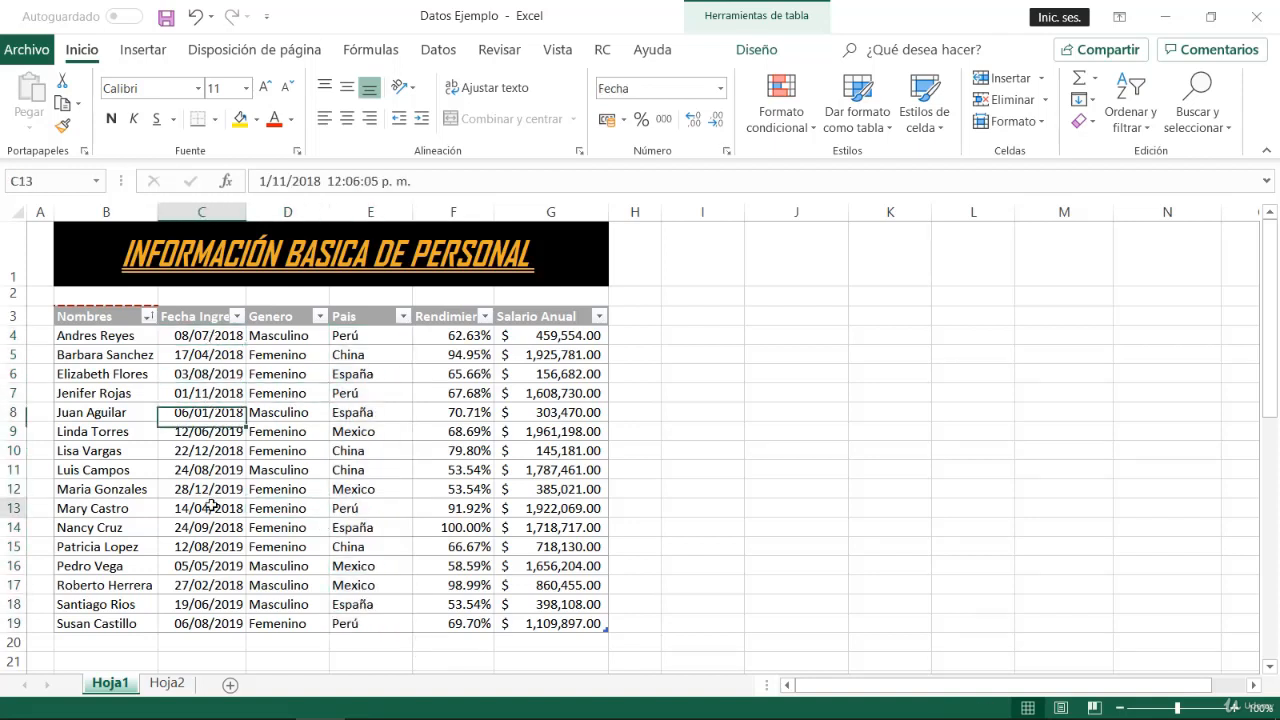
{"action": "left_click", "coordinate": [200, 334]}
{"action": "key", "text": "Down"}
{"action": "key", "text": "Down"}
{"action": "key", "text": "Down"}
{"action": "key", "text": "Down"}
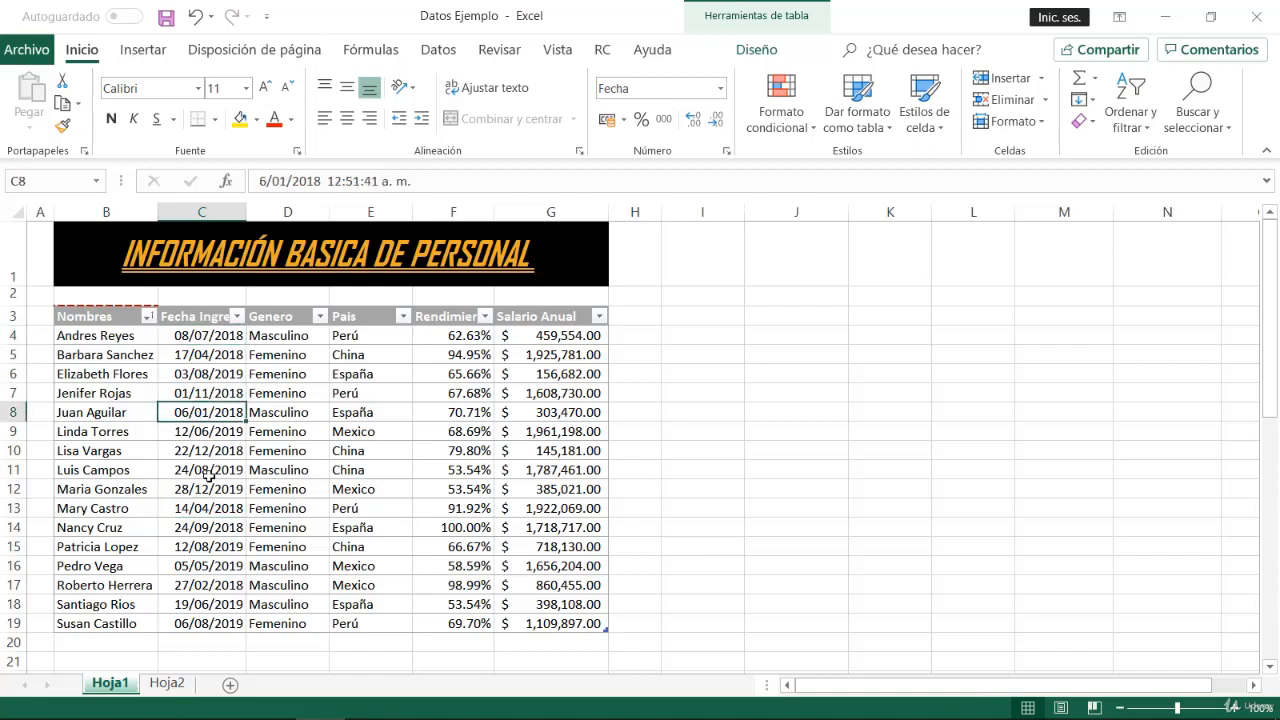
{"action": "left_click", "coordinate": [208, 476]}
Step: Examine the numeric data in the Rendimiento and Salario Anual columns of the source table
{"action": "left_click_drag", "start_coordinate": [473, 338], "coordinate": [481, 621]}
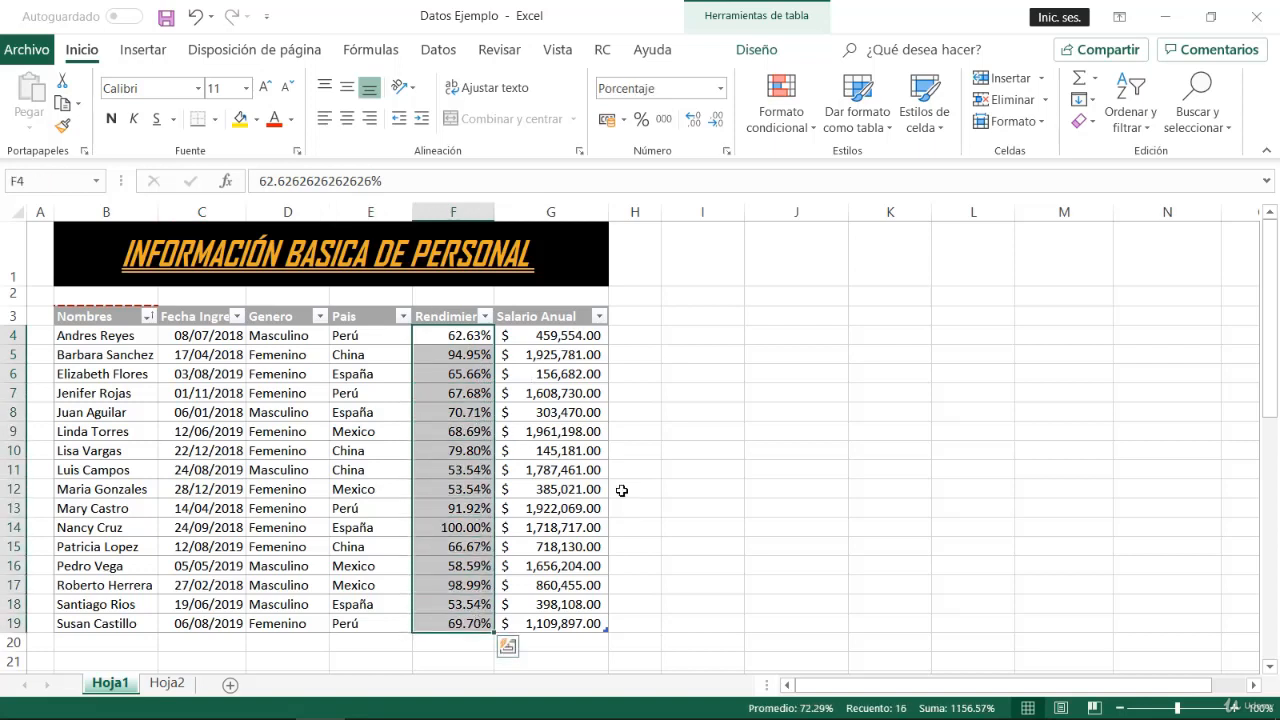
{"action": "left_click_drag", "start_coordinate": [543, 355], "coordinate": [551, 567]}
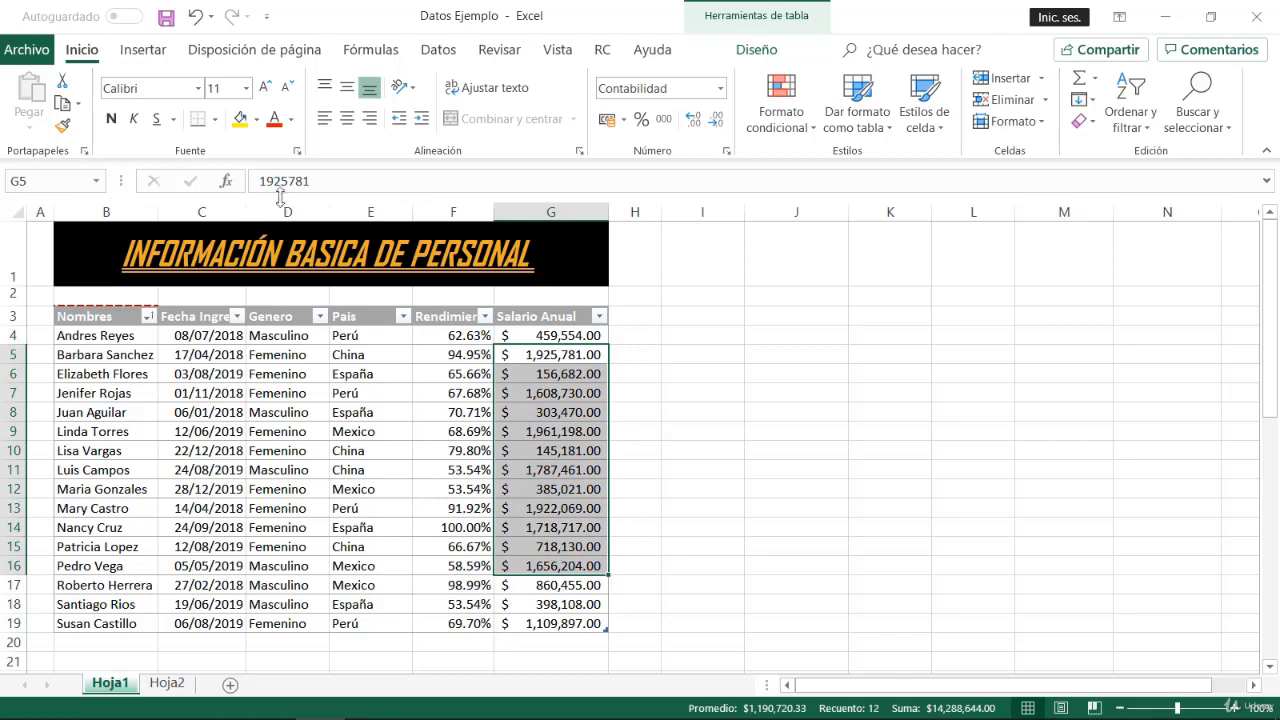
{"action": "left_click", "coordinate": [439, 395]}
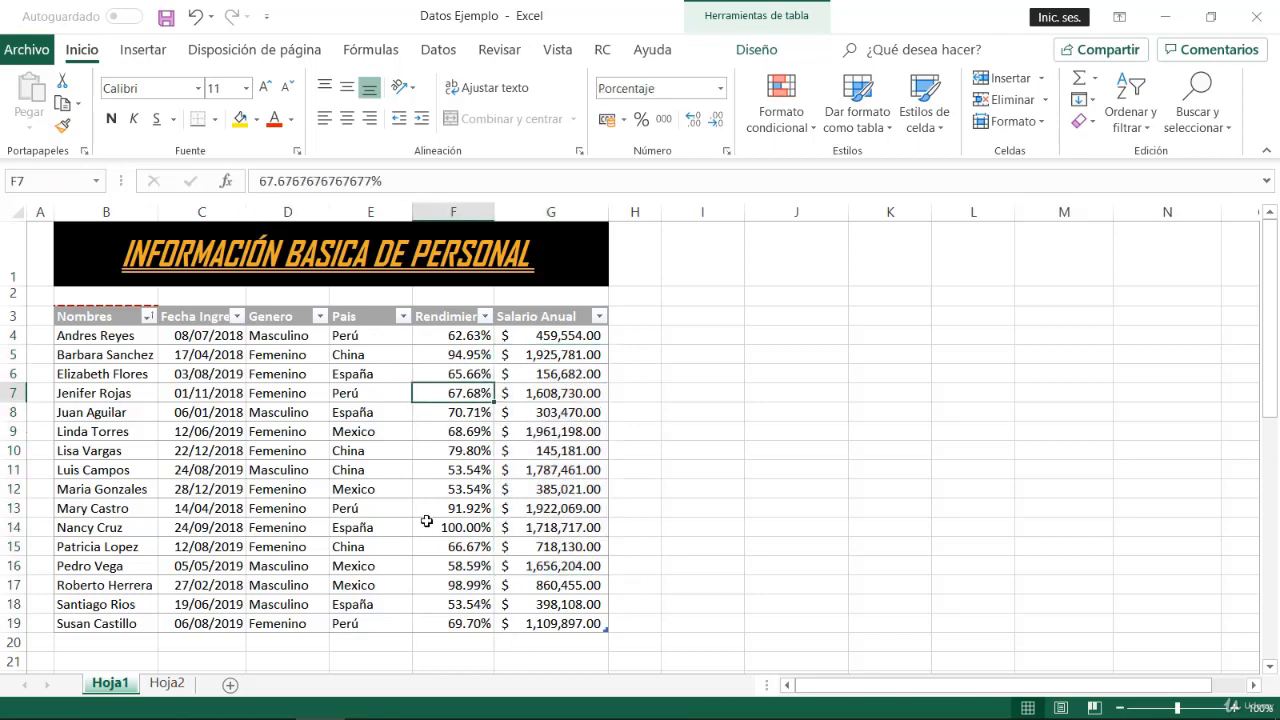
Step: Return to Hoja2 and set the Suma de Pais value field to summarize by Recuento
{"action": "left_click", "coordinate": [167, 683]}
{"action": "left_click", "coordinate": [440, 346]}
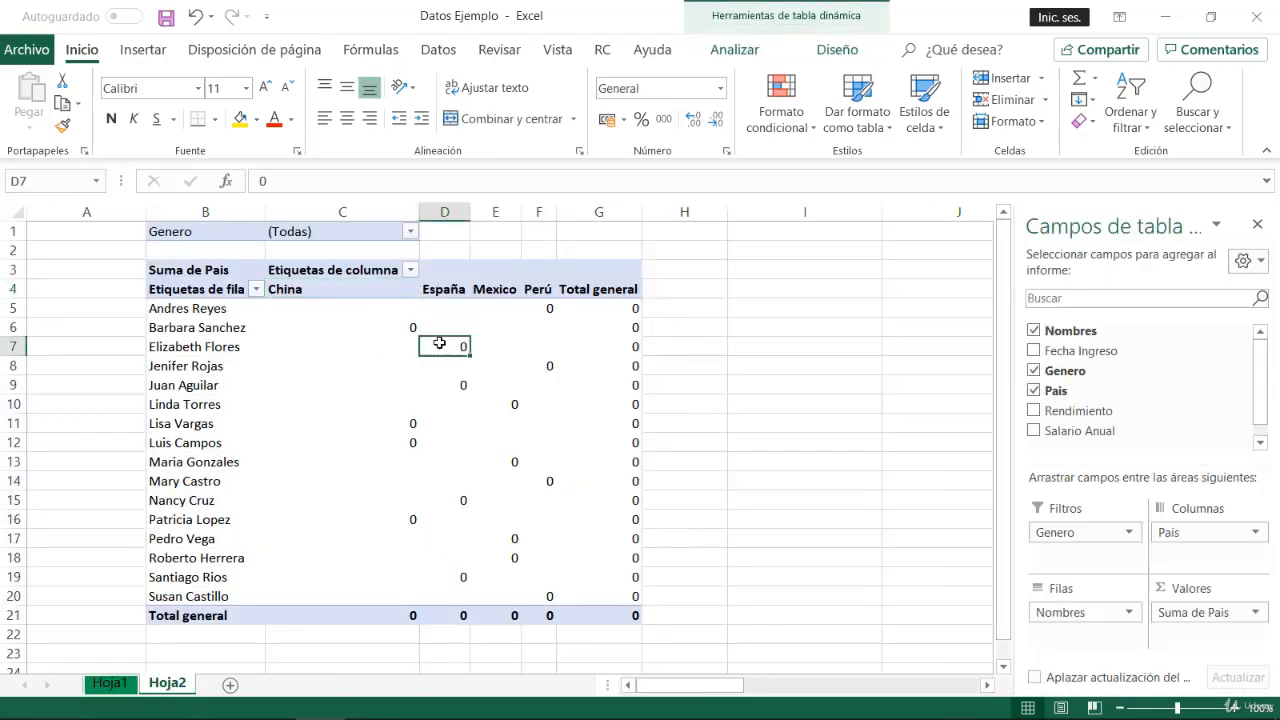
{"action": "left_click", "coordinate": [466, 468]}
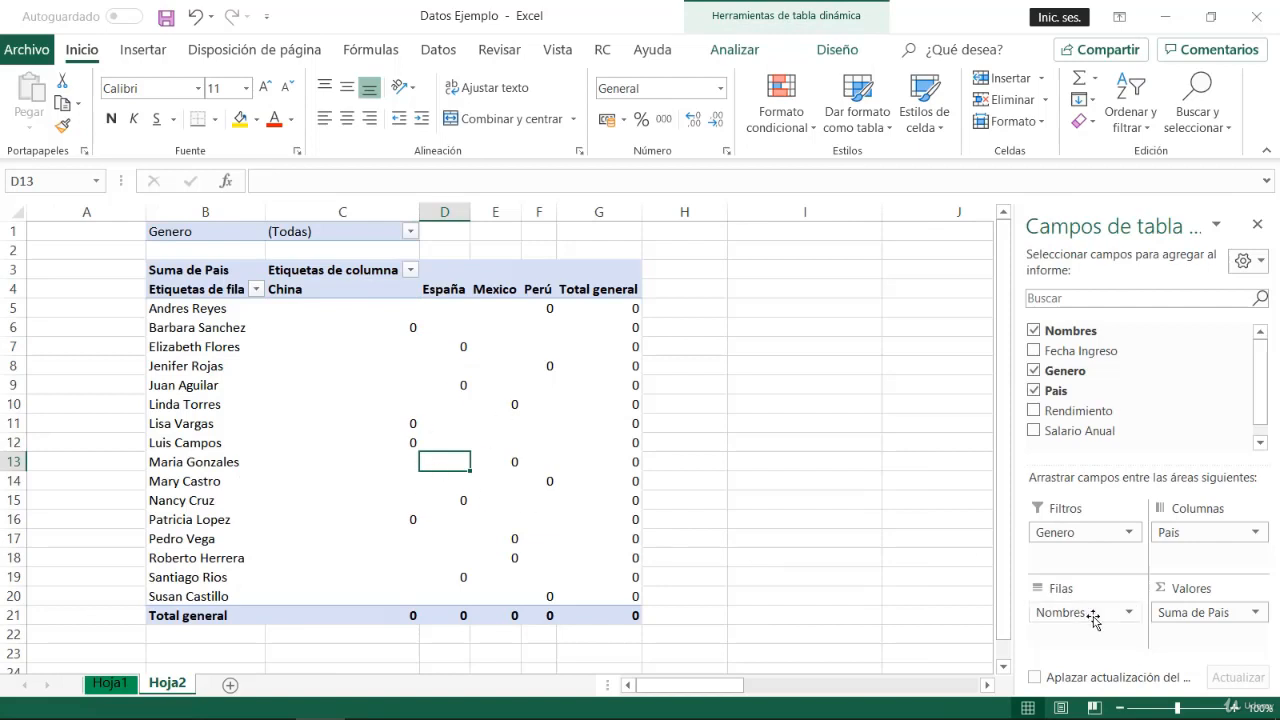
{"action": "left_click", "coordinate": [1185, 613]}
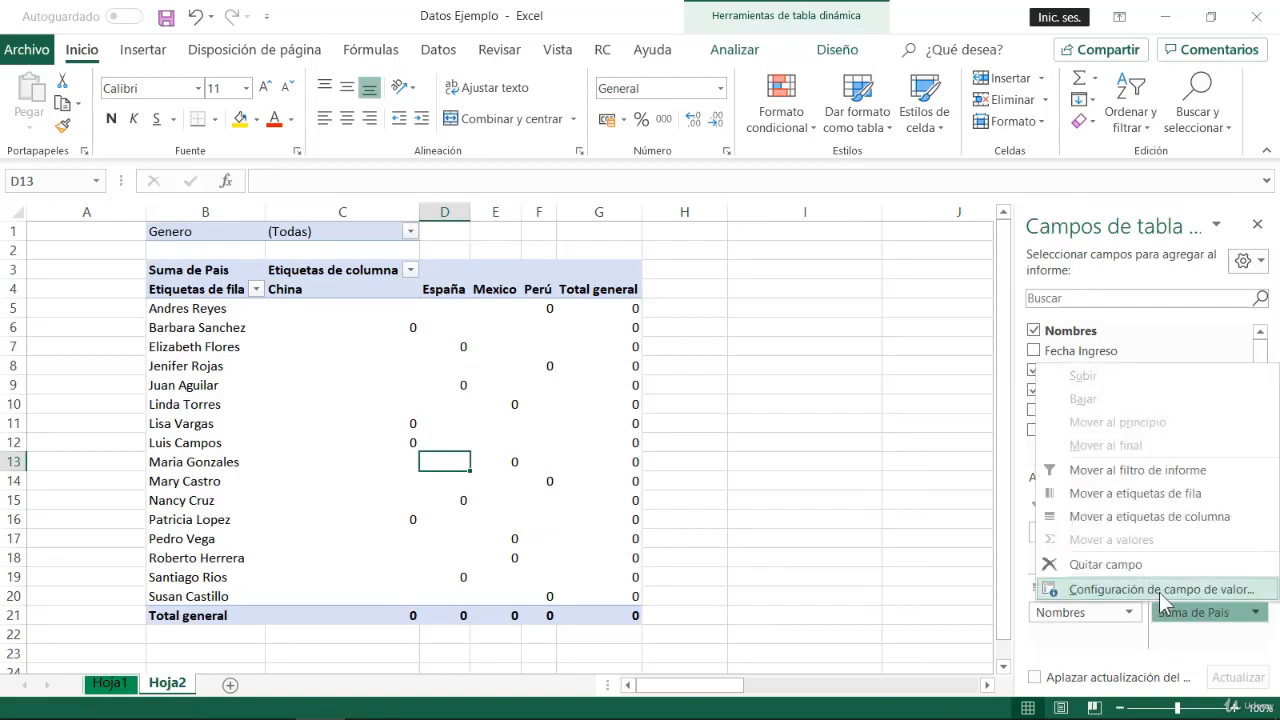
{"action": "left_click", "coordinate": [1162, 590]}
{"action": "left_click", "coordinate": [822, 328]}
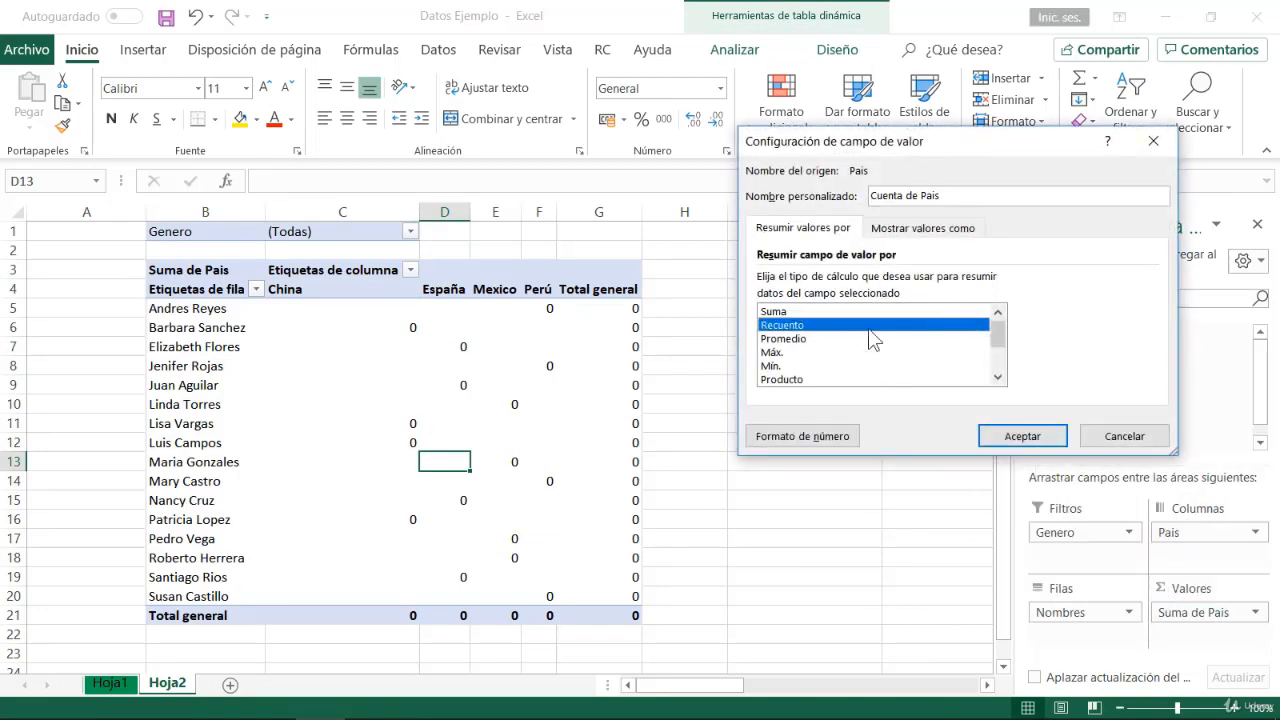
{"action": "left_click", "coordinate": [1022, 436]}
{"action": "left_click", "coordinate": [372, 406]}
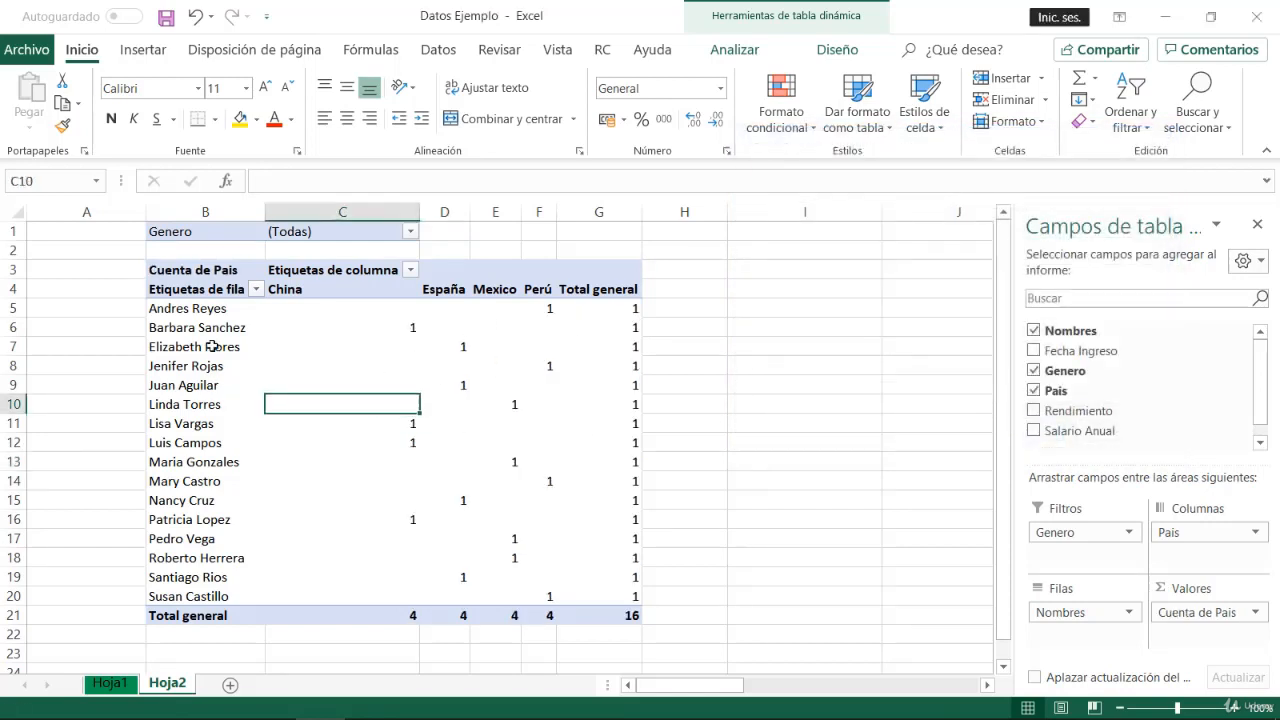
{"action": "left_click", "coordinate": [430, 482]}
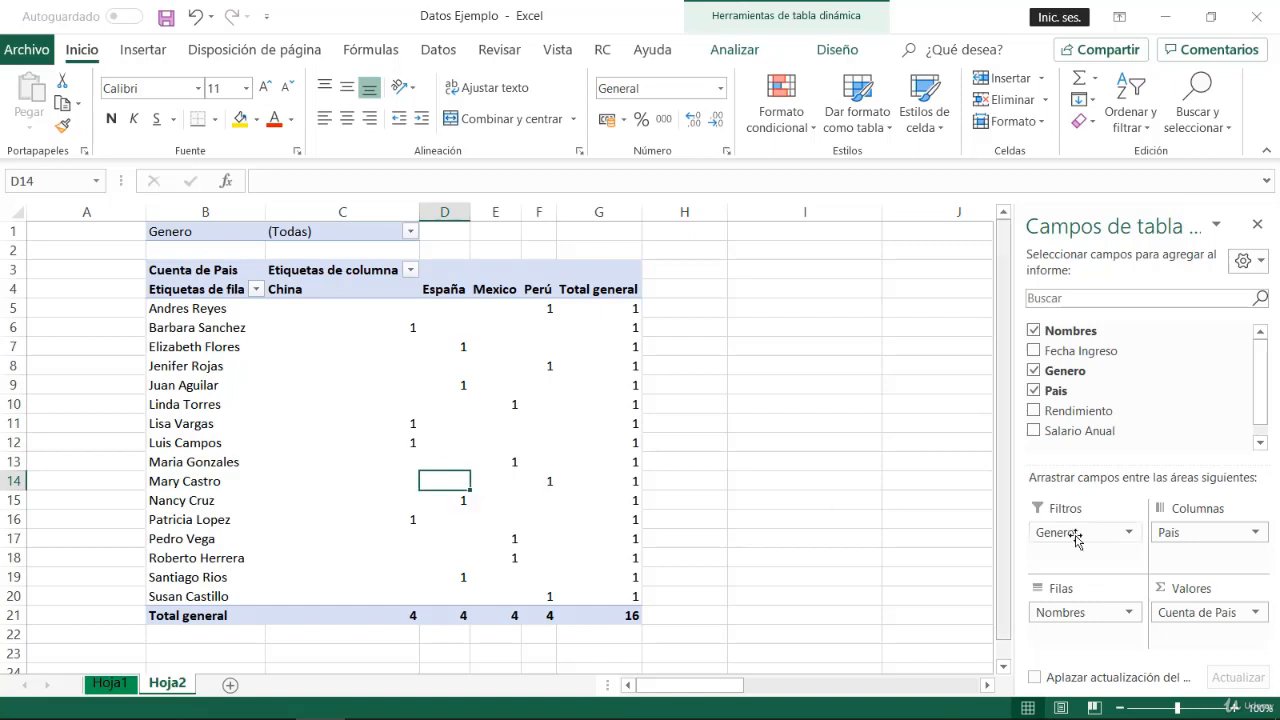
Step: Change the custom name of the Cuenta de Pais value field to "Cuenta Valores de Pais"
{"action": "left_click", "coordinate": [1212, 612]}
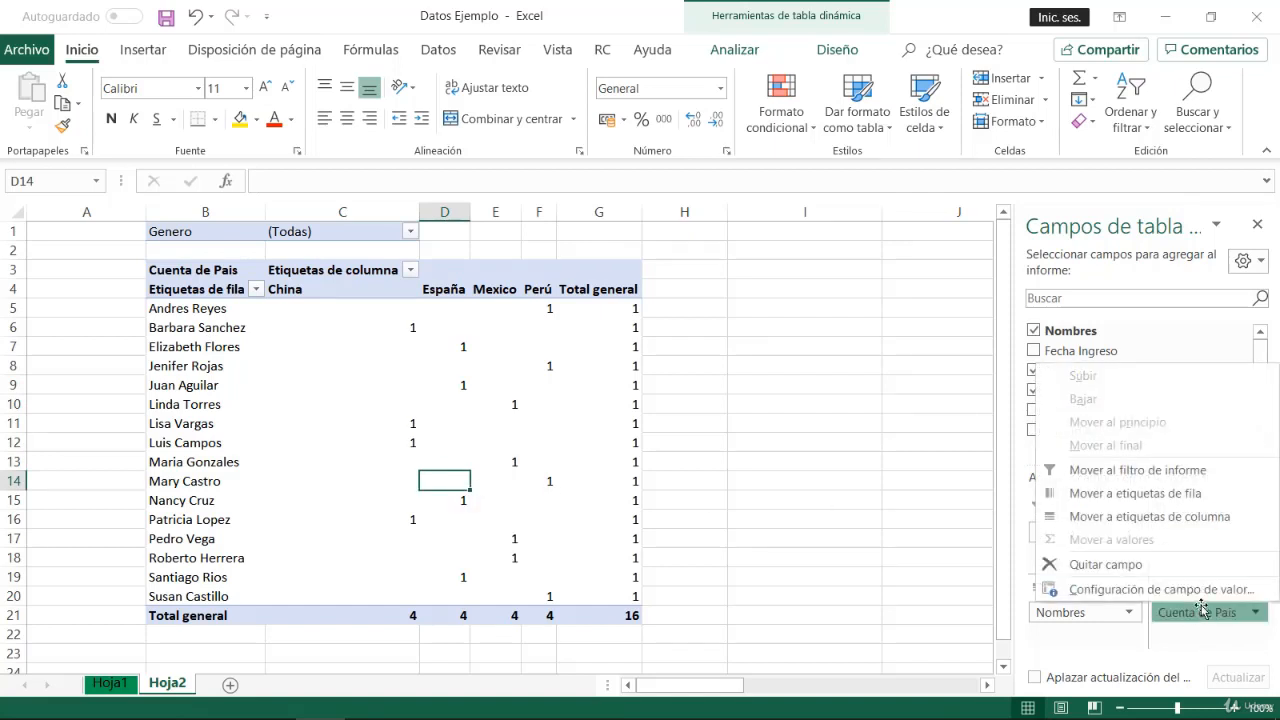
{"action": "left_click", "coordinate": [1160, 590]}
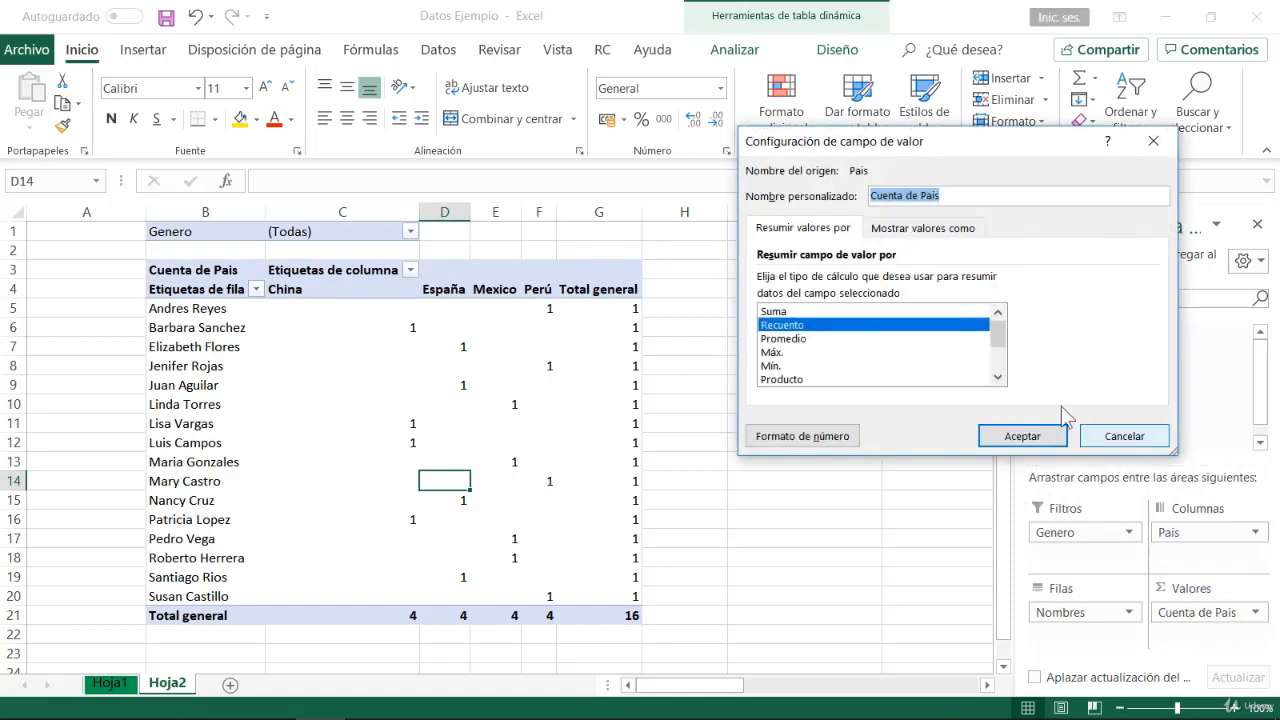
{"action": "left_click", "coordinate": [997, 195]}
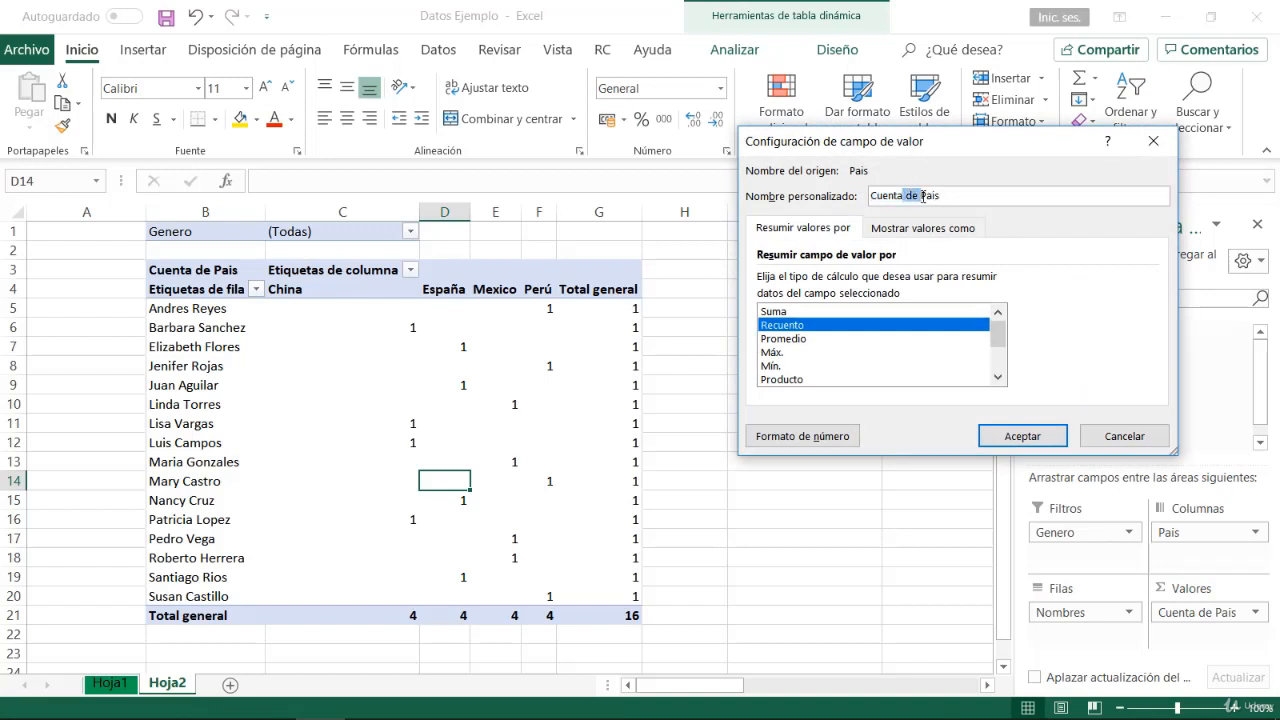
{"action": "key", "text": "BackSpace"}
{"action": "type", "text": "re"}
{"action": "left_click", "coordinate": [1040, 428]}
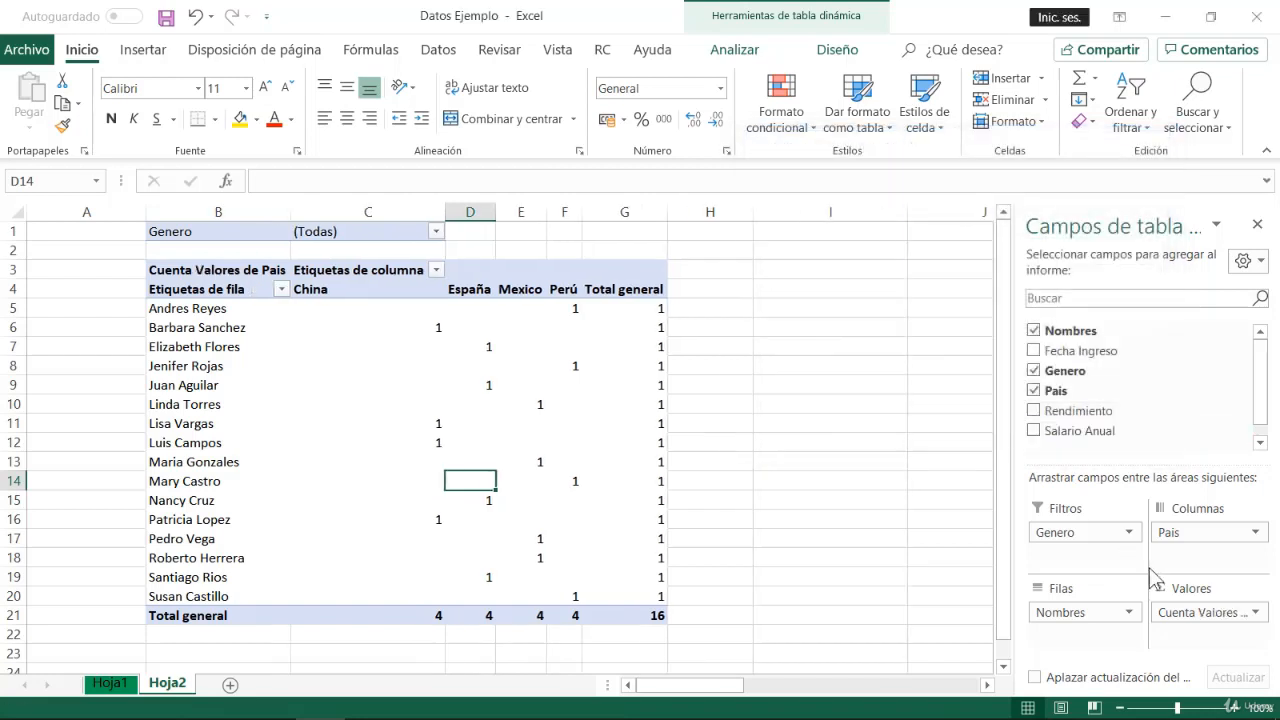
Step: Review the available summary calculation types in the value field settings for Cuenta Valores de Pais, then leave without applying changes
{"action": "left_click", "coordinate": [1192, 614]}
{"action": "left_click", "coordinate": [1195, 619]}
{"action": "left_click", "coordinate": [210, 266]}
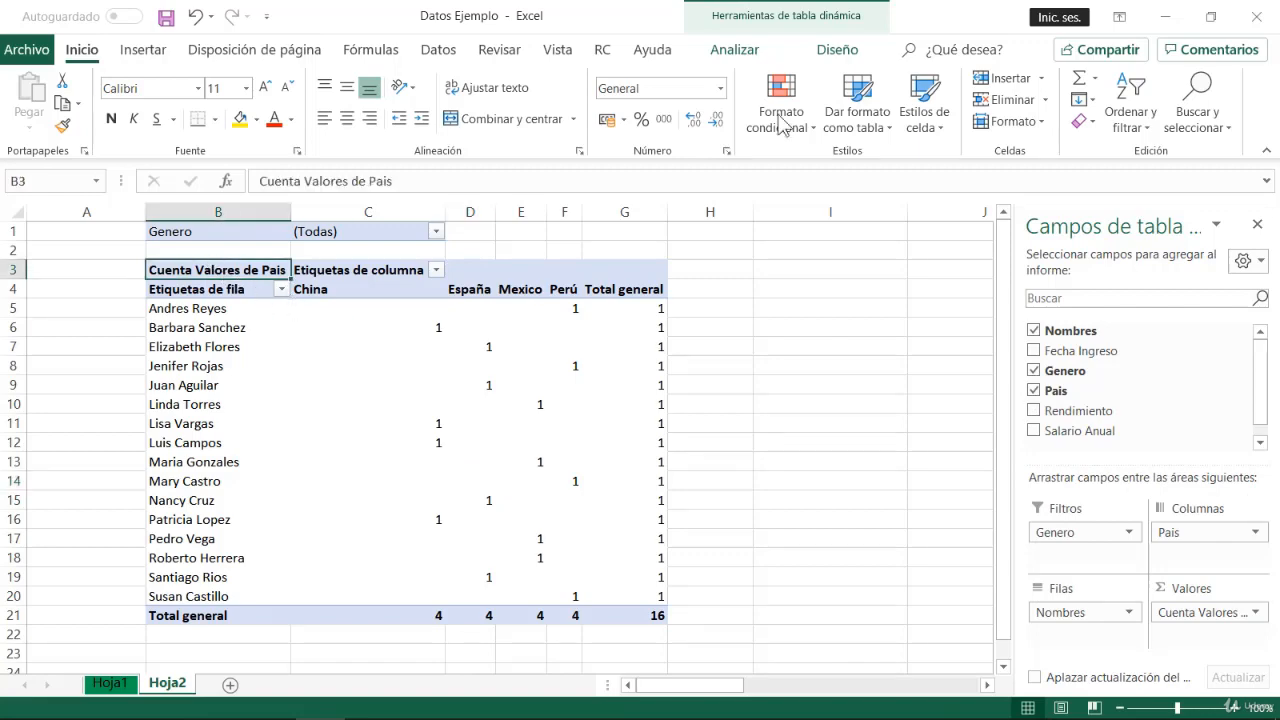
{"action": "left_click", "coordinate": [735, 50]}
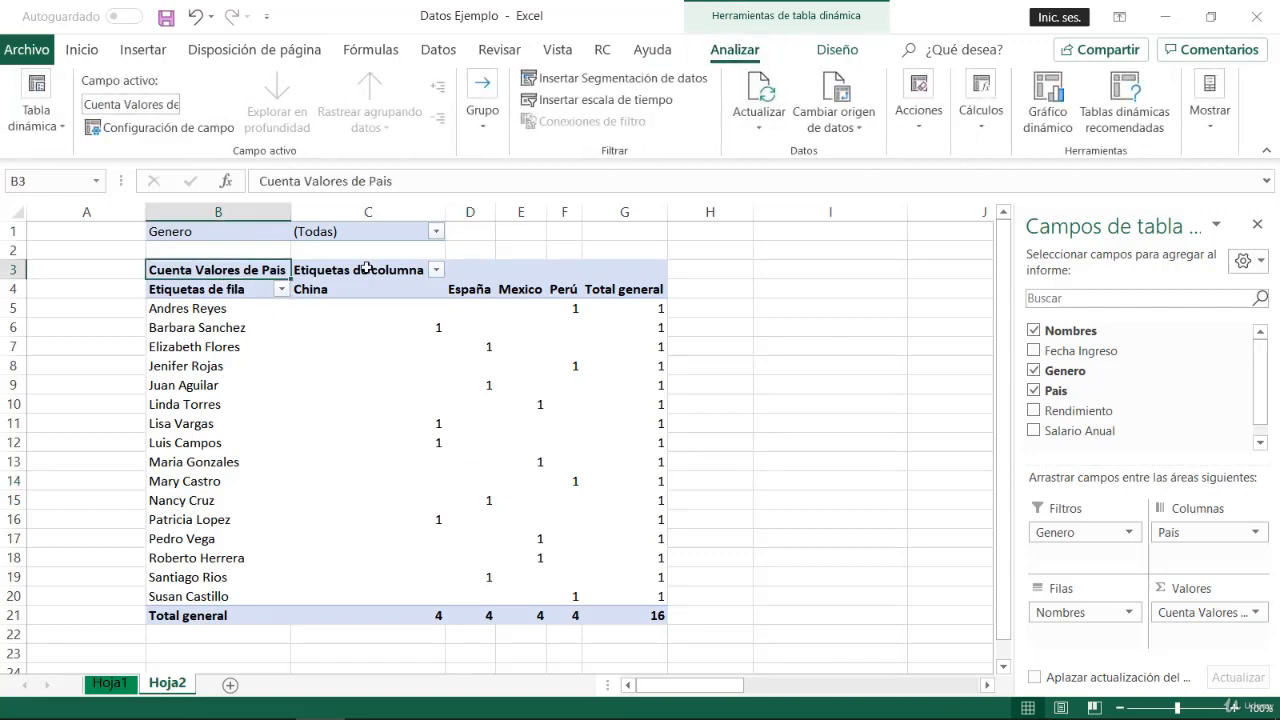
{"action": "left_click", "coordinate": [150, 128]}
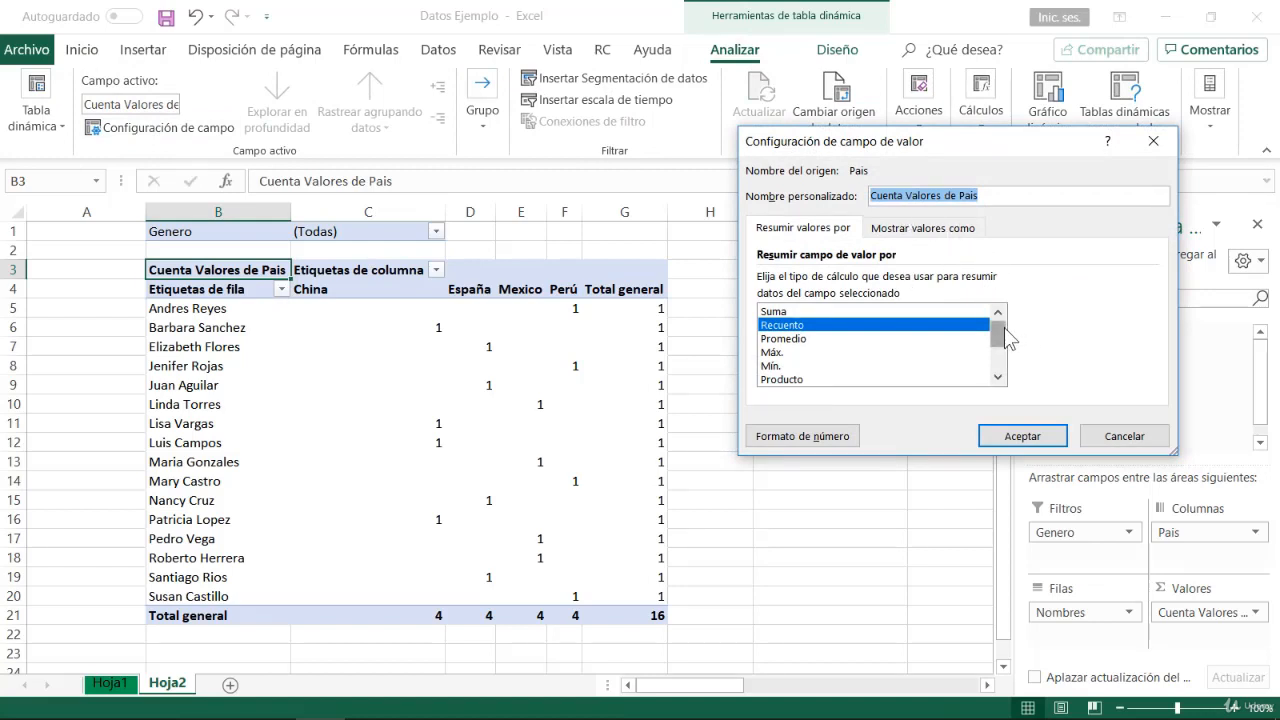
{"action": "left_click_drag", "start_coordinate": [998, 335], "coordinate": [998, 360]}
{"action": "scroll", "coordinate": [840, 348], "scroll_direction": "up", "scroll_amount": 2}
{"action": "left_click", "coordinate": [1118, 436]}
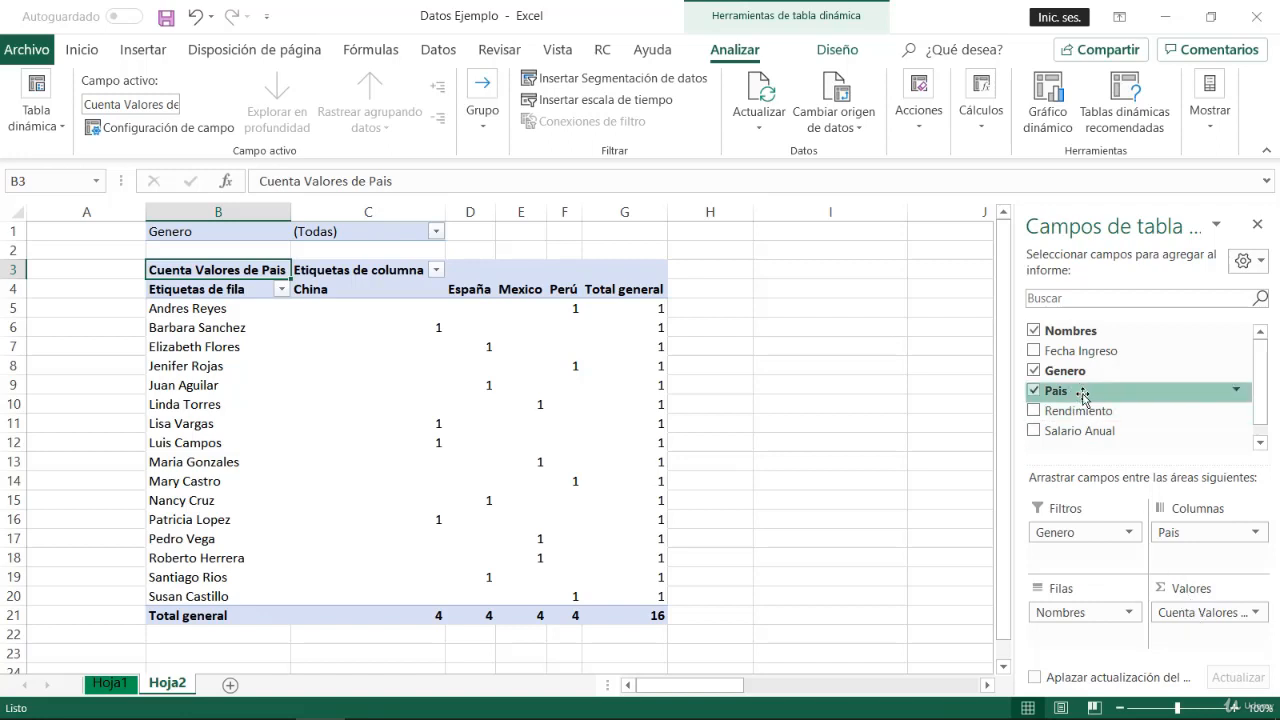
Step: Add the Pais field to the pivot table's values a second time and inspect the added count column under China
{"action": "left_click_drag", "start_coordinate": [1090, 395], "coordinate": [1185, 638]}
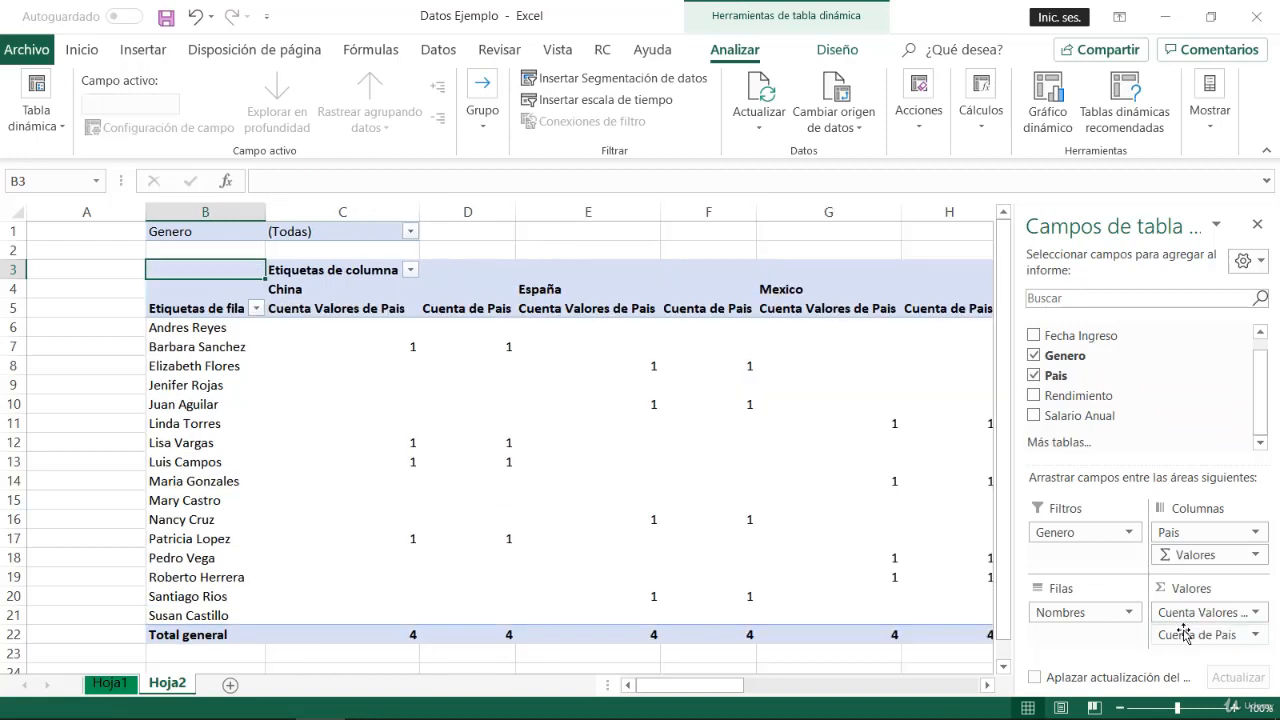
{"action": "left_click", "coordinate": [484, 342]}
{"action": "left_click", "coordinate": [489, 460]}
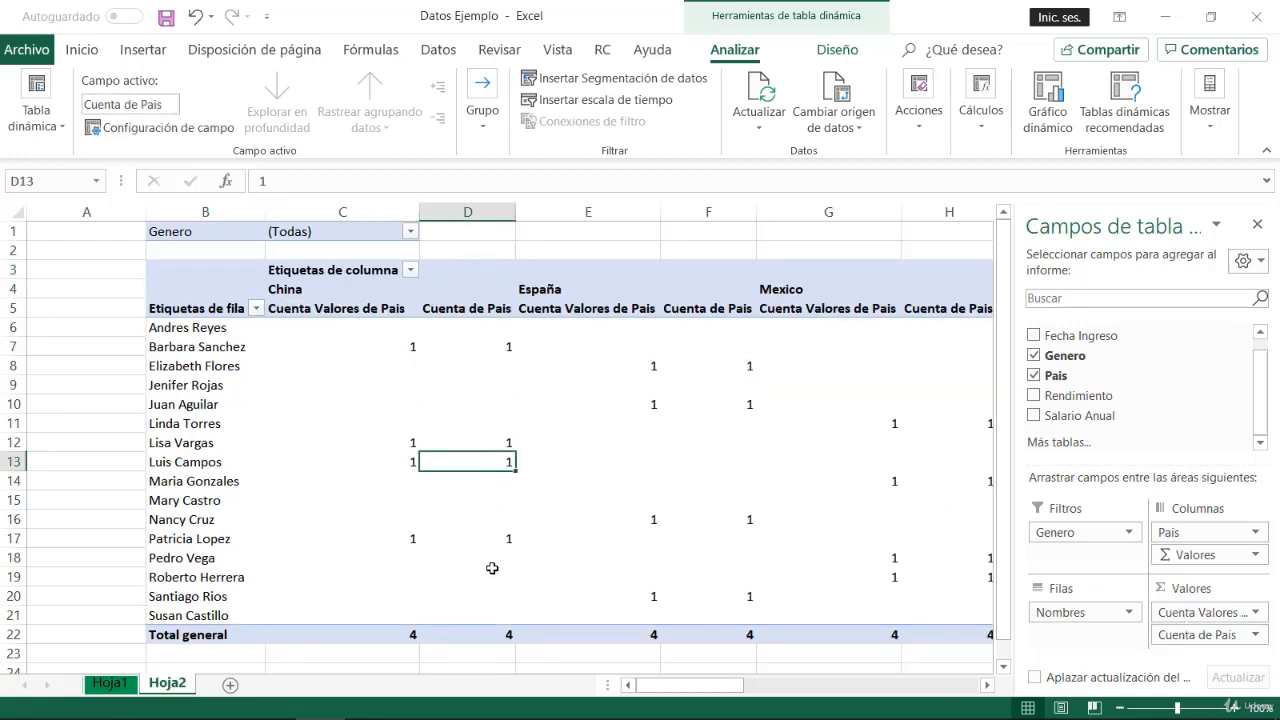
{"action": "left_click", "coordinate": [484, 594]}
{"action": "left_click_drag", "start_coordinate": [479, 346], "coordinate": [477, 580]}
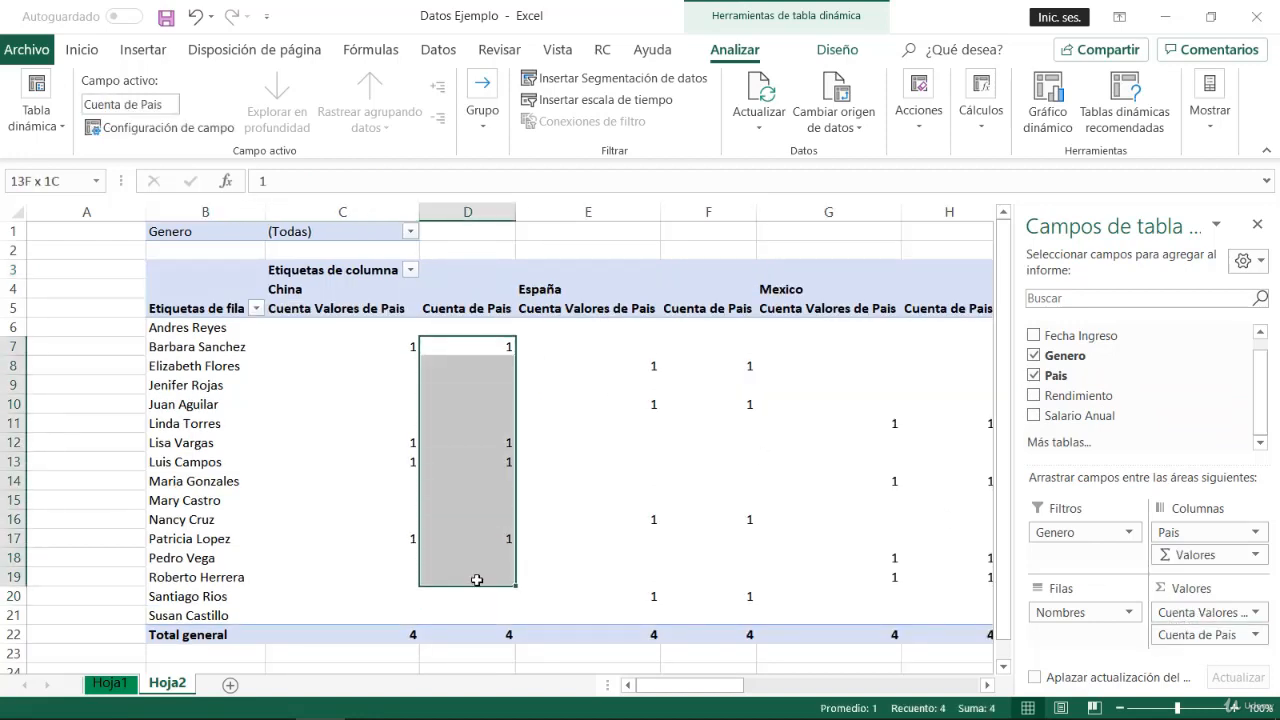
Step: Open the value field settings for Cuenta de Pais and select Sin cálculo as how its values are shown
{"action": "left_click", "coordinate": [1207, 635]}
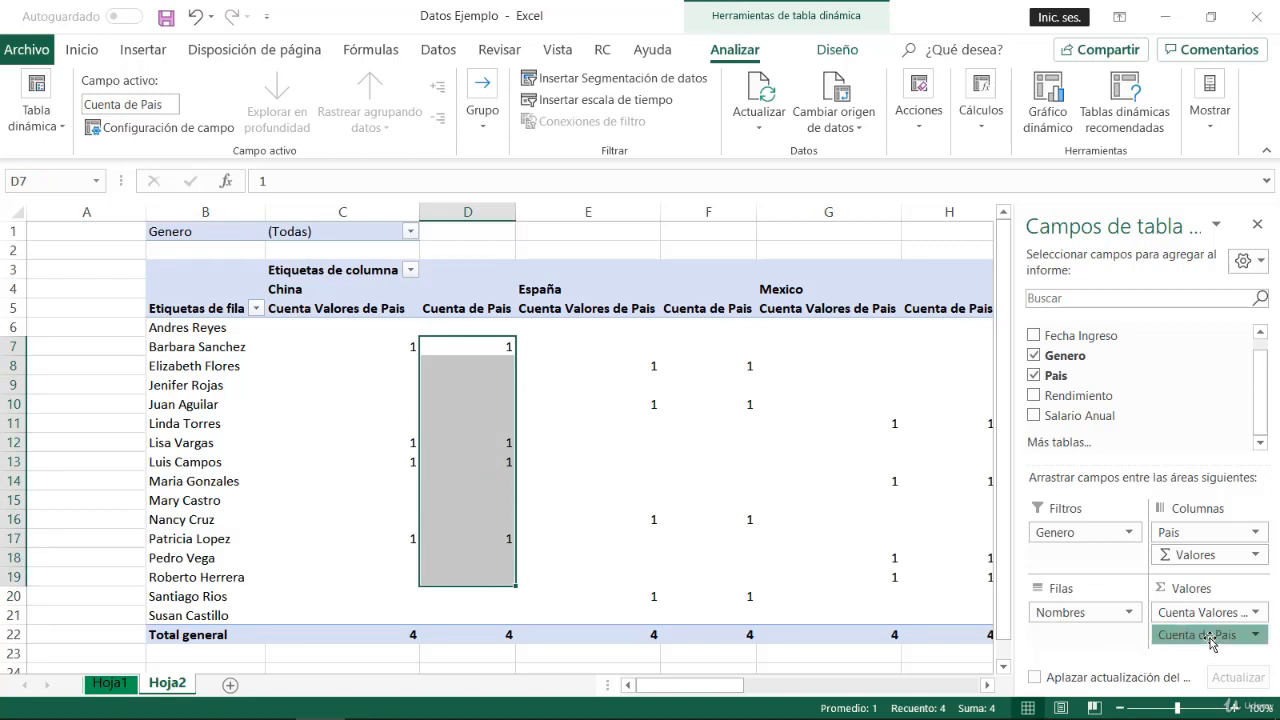
{"action": "left_click", "coordinate": [1199, 612]}
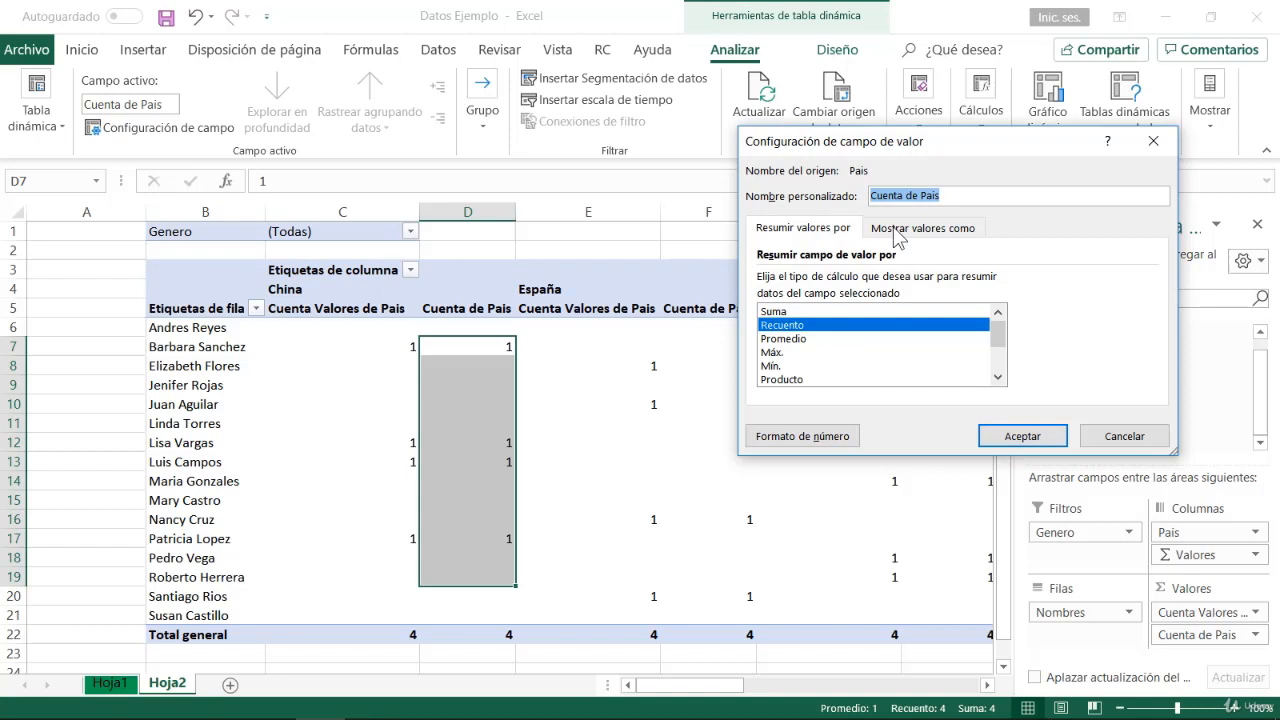
{"action": "left_click", "coordinate": [897, 232]}
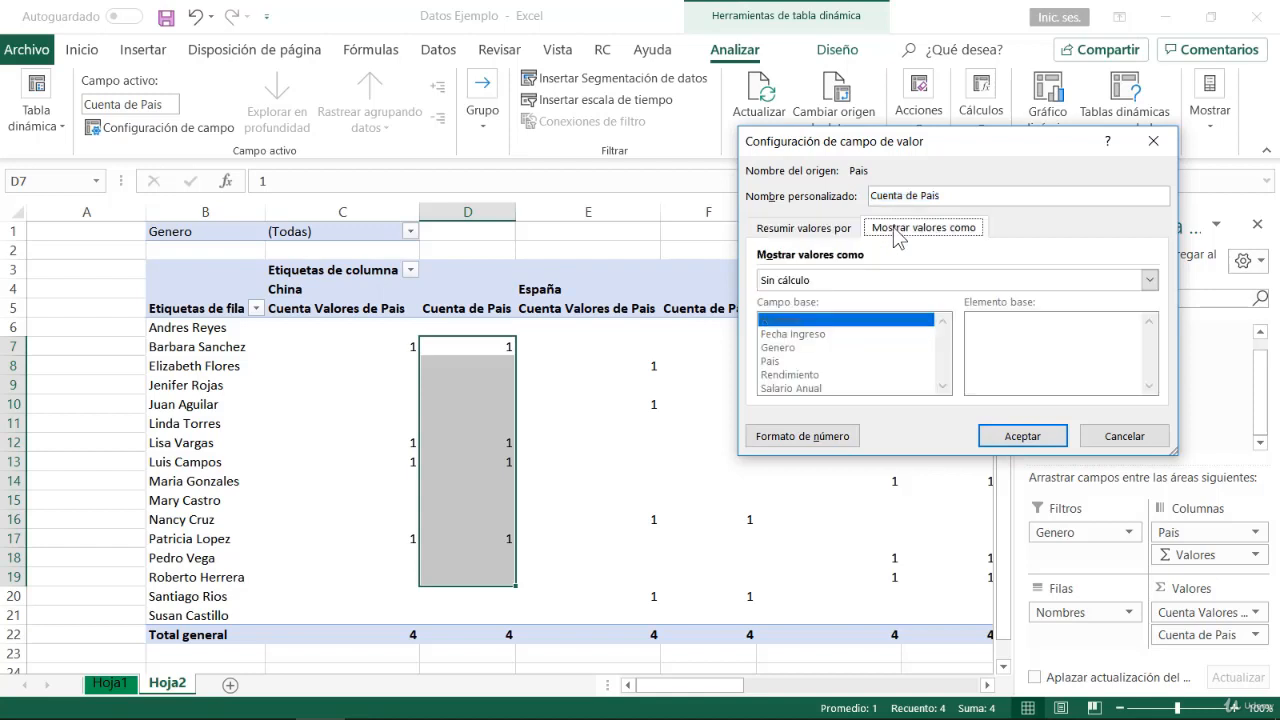
{"action": "left_click", "coordinate": [826, 283]}
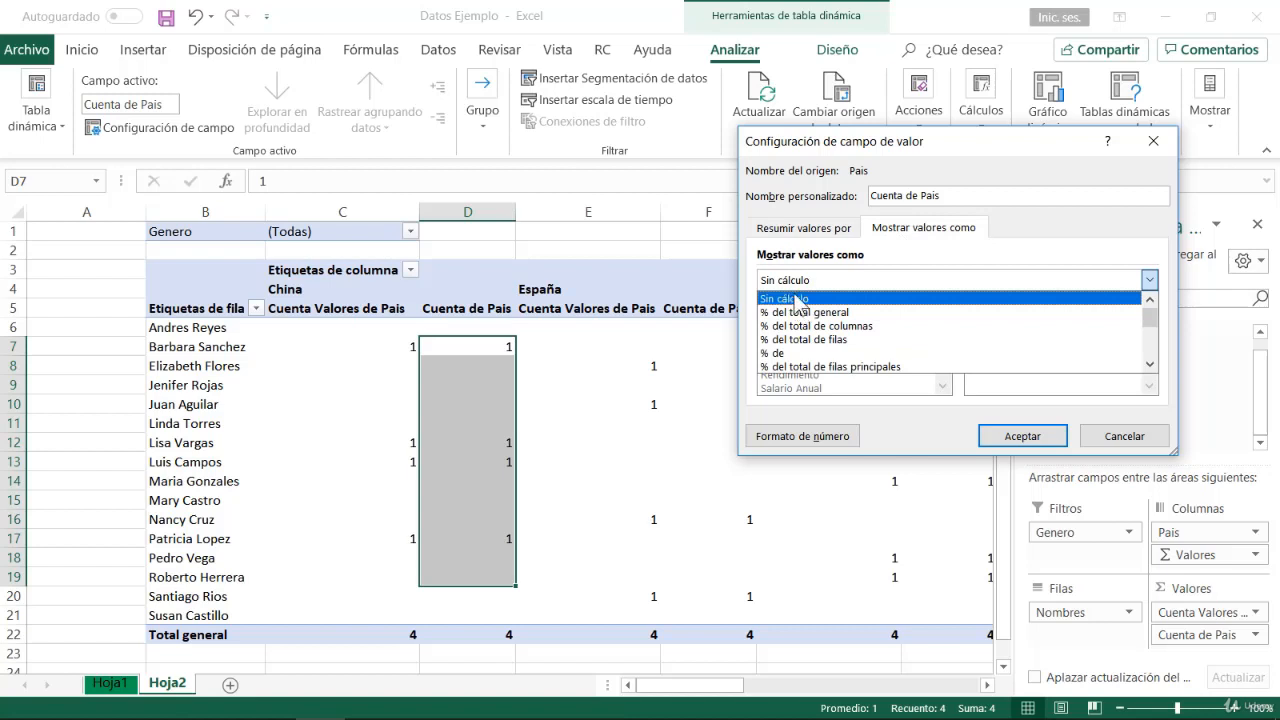
{"action": "left_click", "coordinate": [796, 300]}
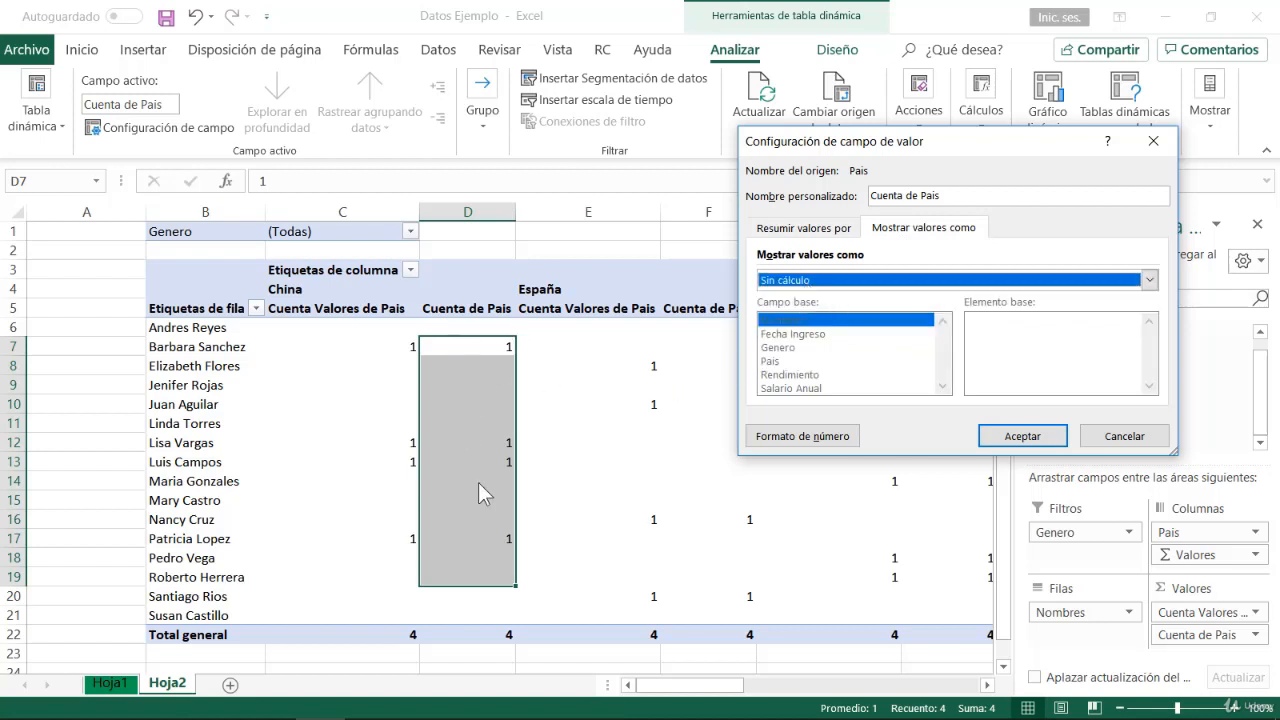
Step: Look through the available Show Values As calculations and choose % del total general for Cuenta de Pais
{"action": "left_click", "coordinate": [865, 281]}
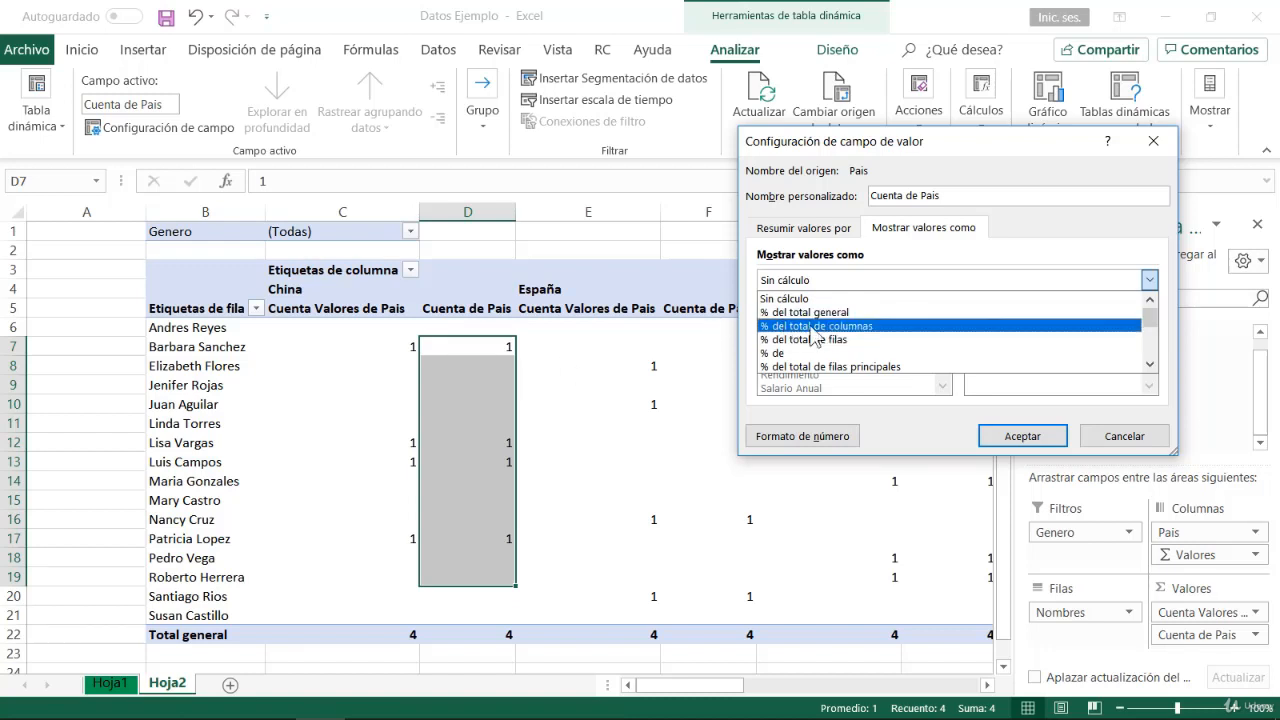
{"action": "scroll", "coordinate": [830, 331], "scroll_direction": "down", "scroll_amount": 2}
{"action": "scroll", "coordinate": [830, 345], "scroll_direction": "down", "scroll_amount": 3}
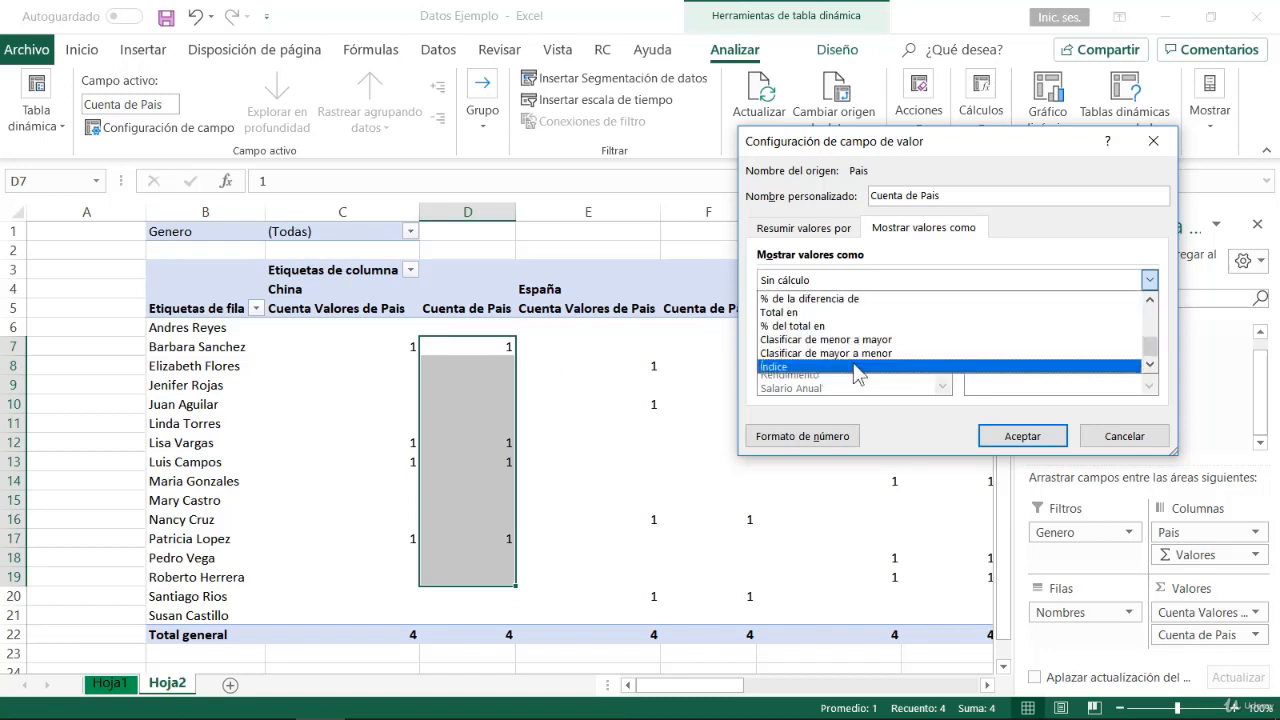
{"action": "scroll", "coordinate": [830, 305], "scroll_direction": "up", "scroll_amount": 1}
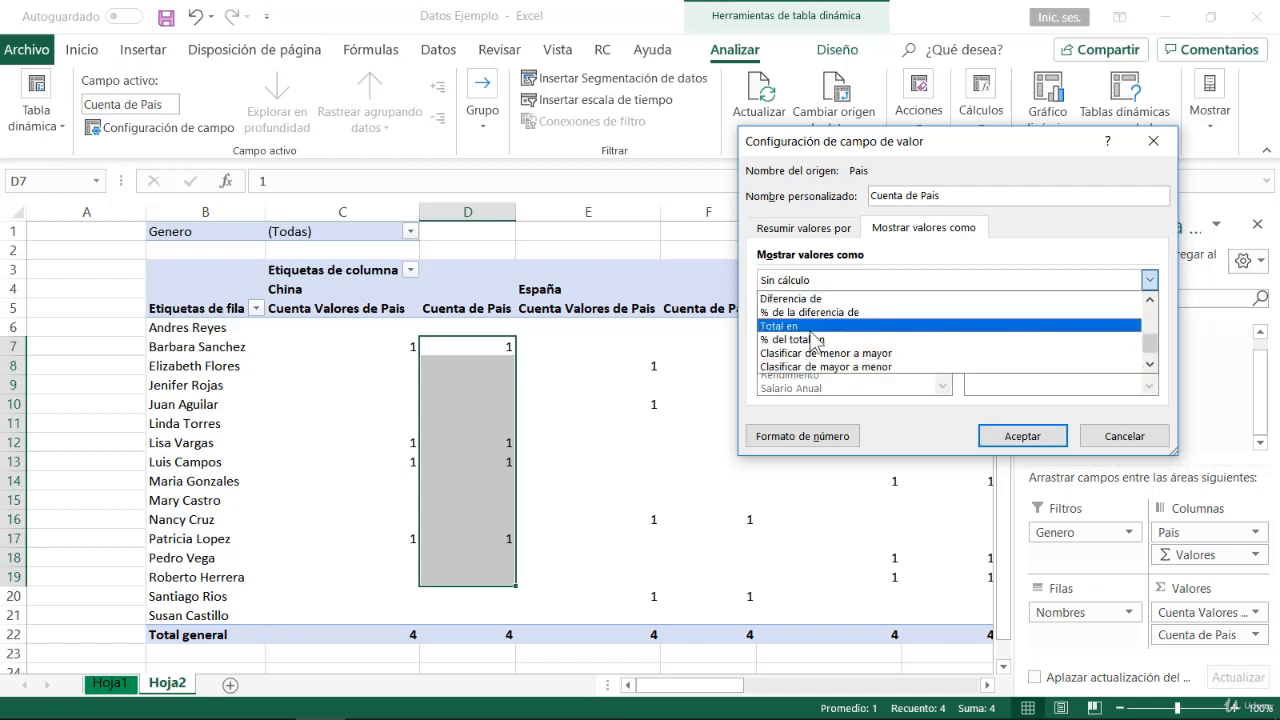
{"action": "scroll", "coordinate": [820, 335], "scroll_direction": "up", "scroll_amount": 7}
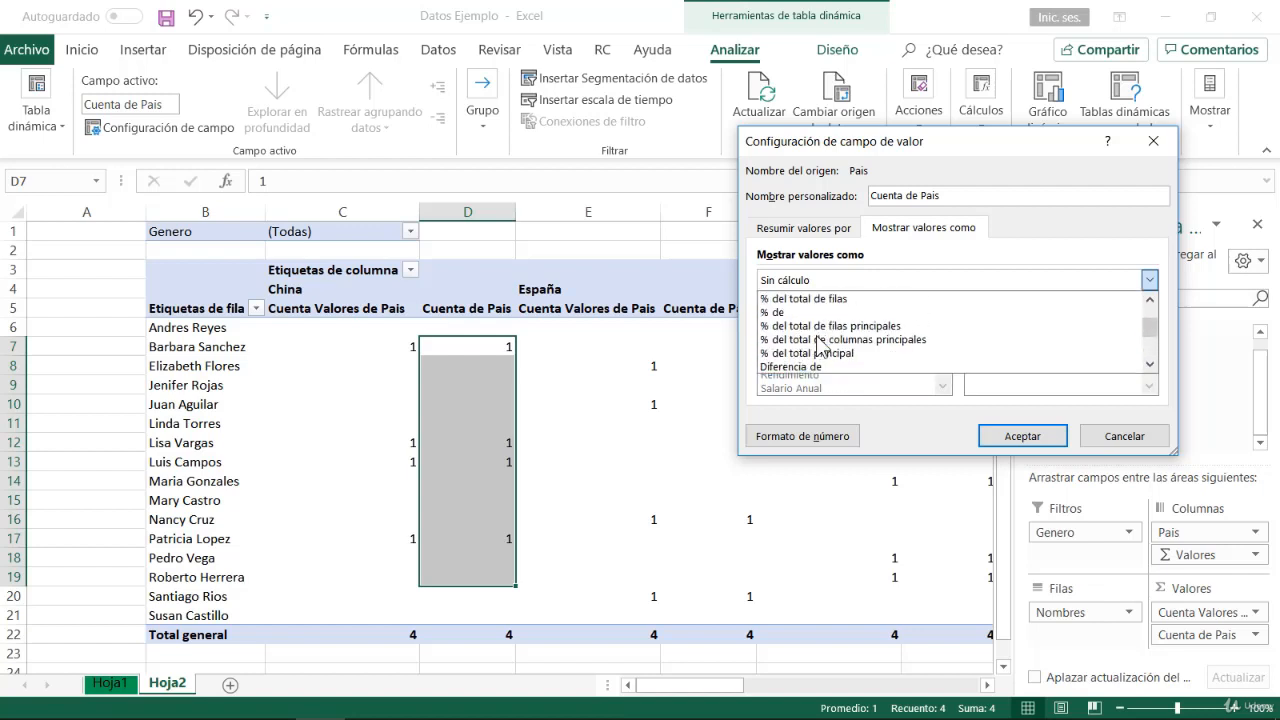
{"action": "scroll", "coordinate": [830, 335], "scroll_direction": "up", "scroll_amount": 1}
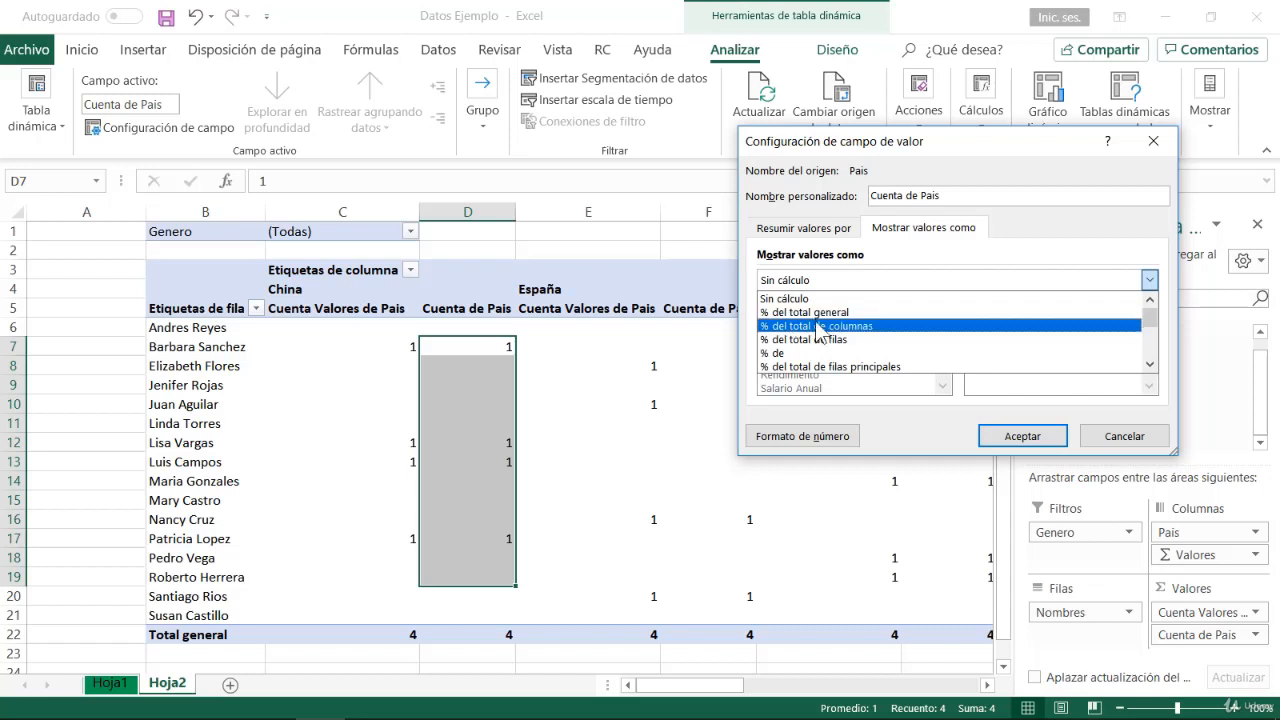
{"action": "left_click", "coordinate": [814, 313]}
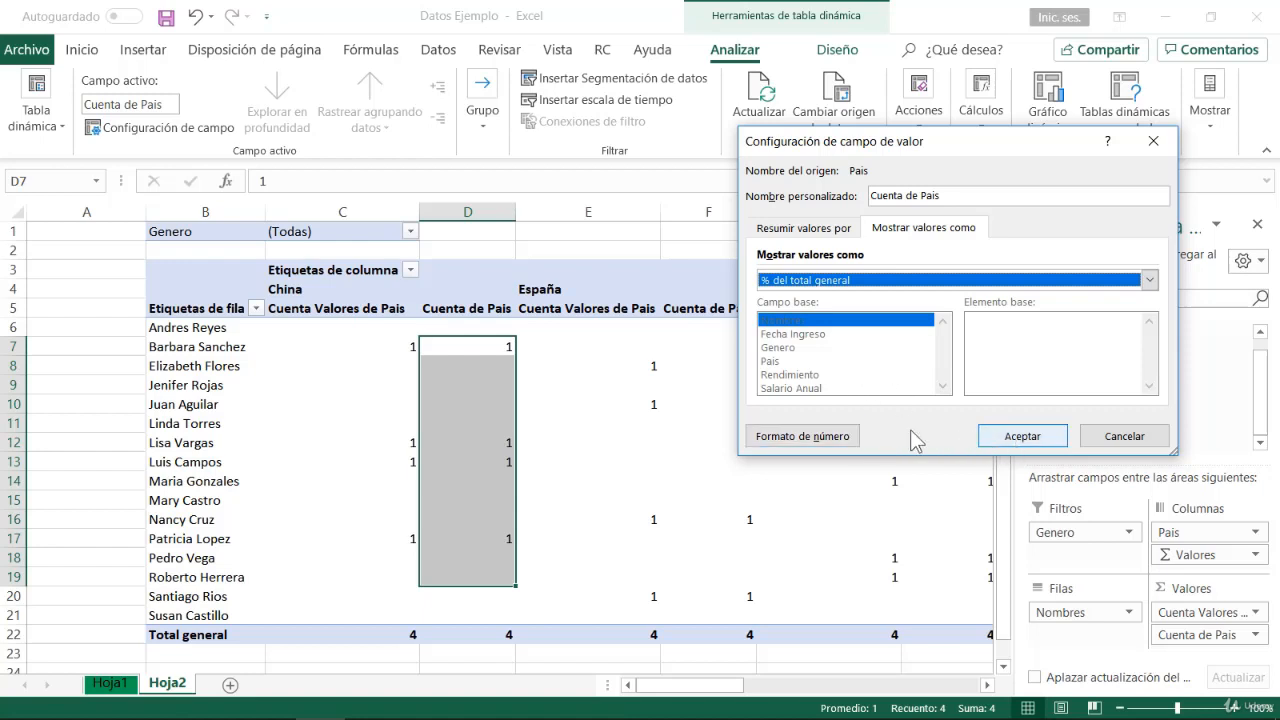
Step: Review the number format categories available for the Cuenta de Pais field, from General to Personalizada, then leave without applying changes
{"action": "left_click", "coordinate": [801, 437]}
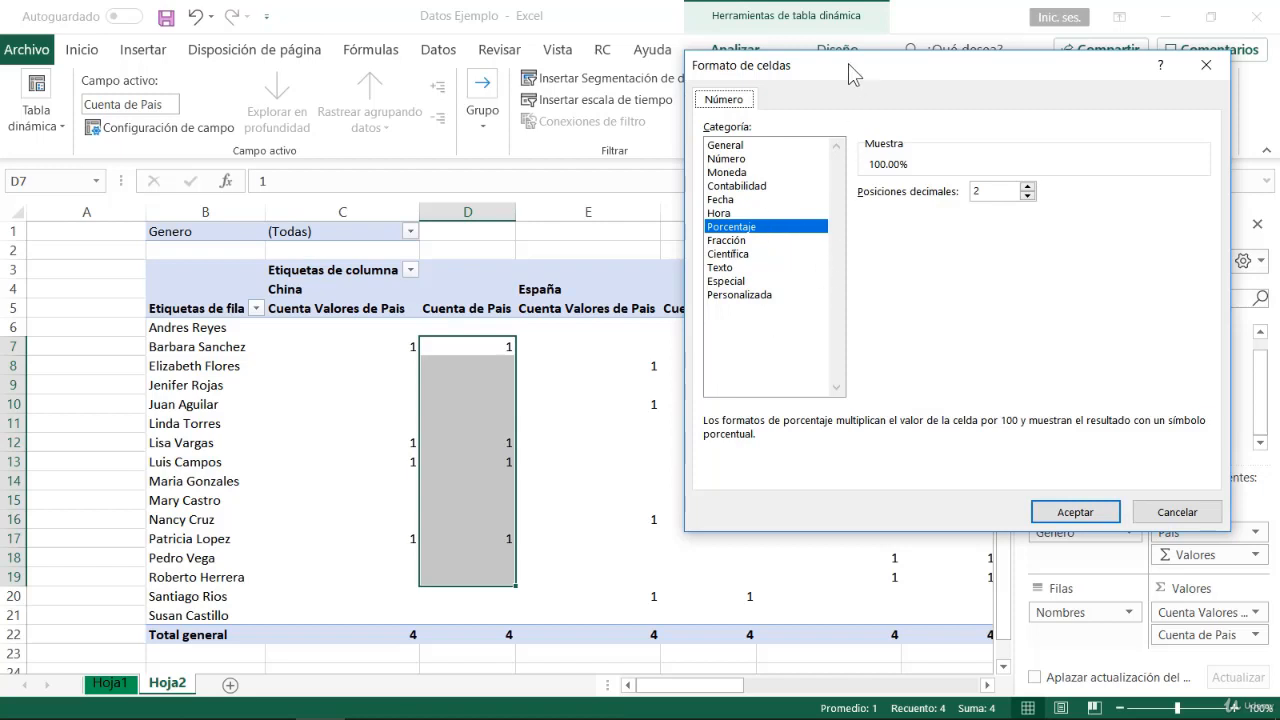
{"action": "left_click_drag", "start_coordinate": [848, 63], "coordinate": [845, 72]}
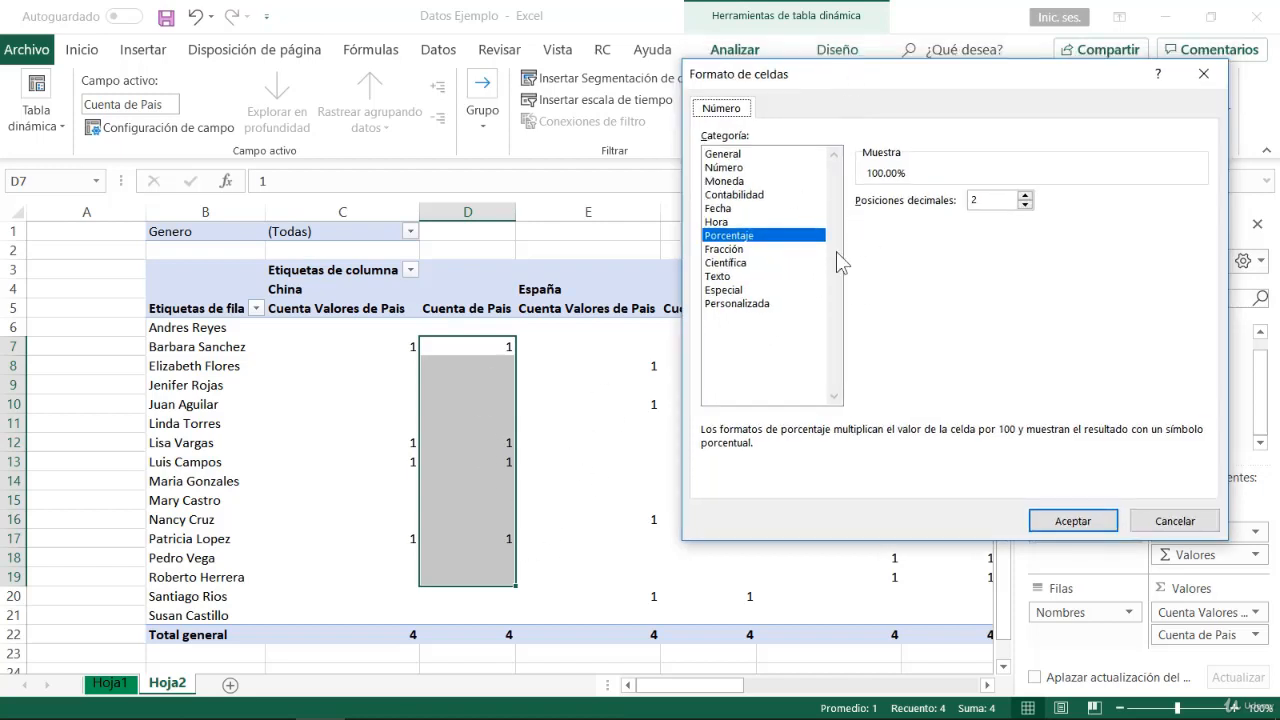
{"action": "left_click", "coordinate": [747, 168]}
{"action": "left_click", "coordinate": [742, 181]}
{"action": "left_click", "coordinate": [741, 209]}
{"action": "left_click", "coordinate": [740, 263]}
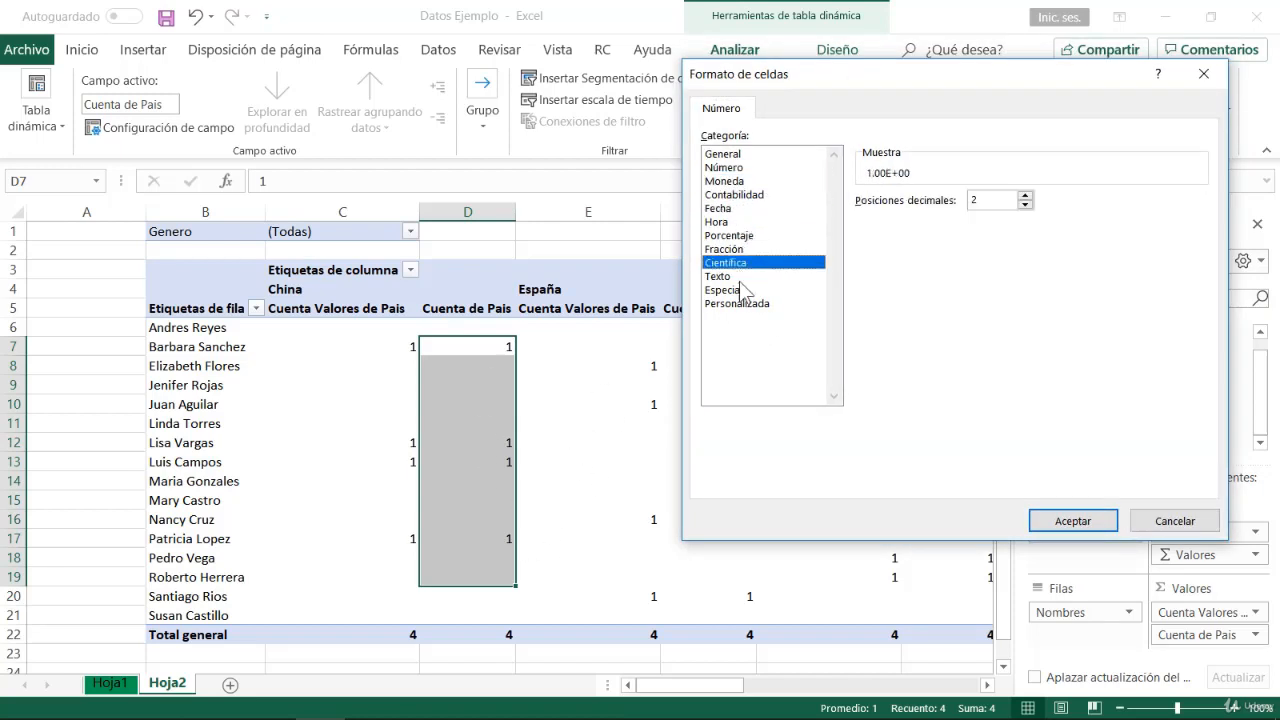
{"action": "left_click", "coordinate": [735, 303]}
{"action": "left_click", "coordinate": [732, 290]}
{"action": "left_click", "coordinate": [733, 276]}
{"action": "left_click", "coordinate": [735, 249]}
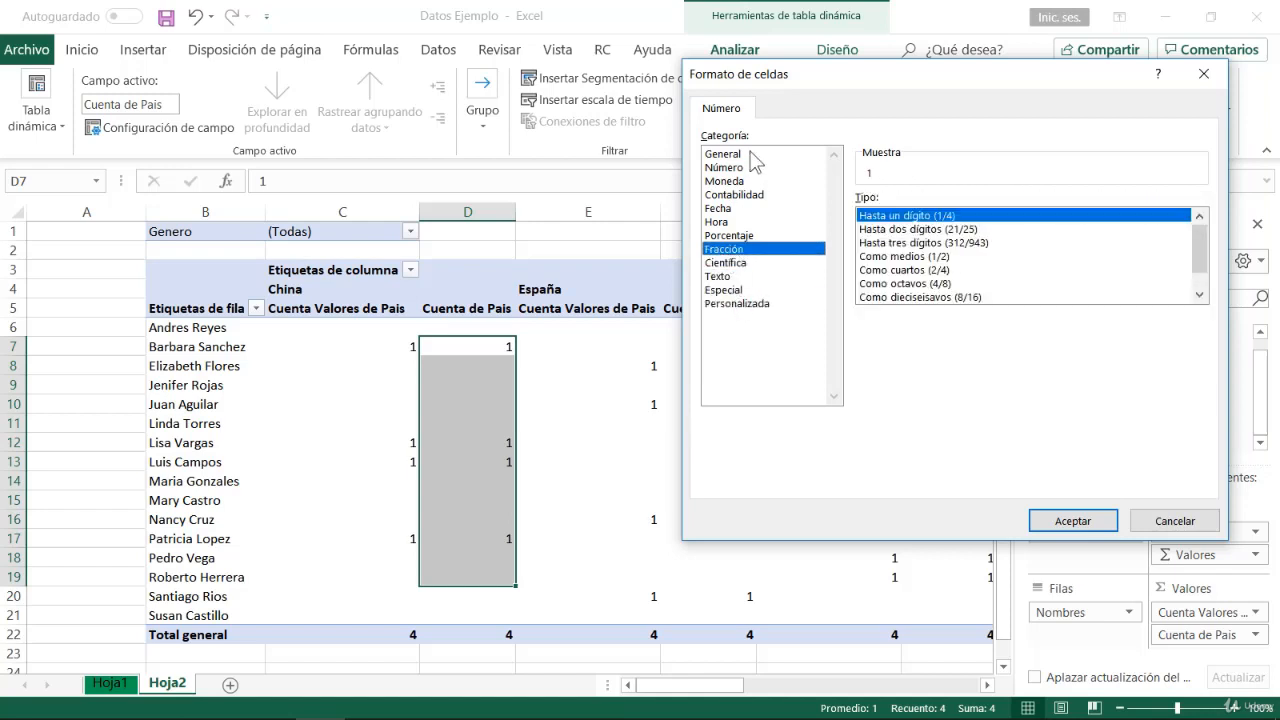
{"action": "left_click", "coordinate": [750, 155]}
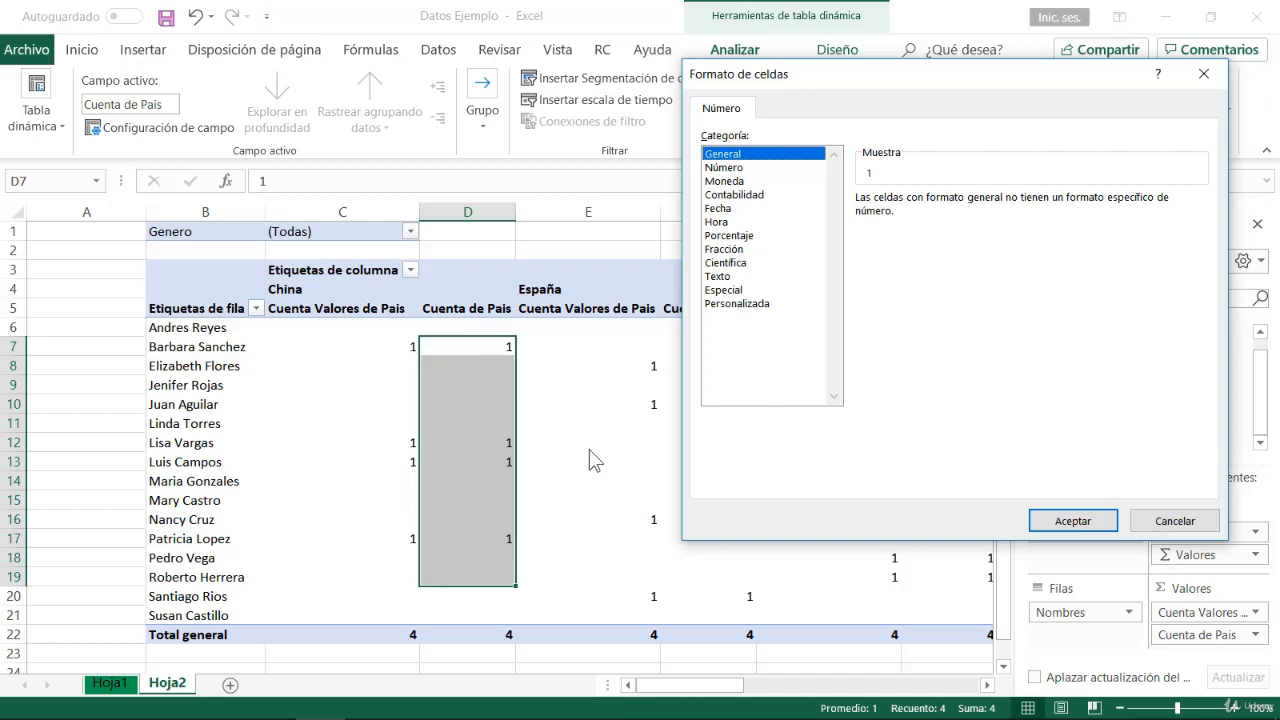
{"action": "left_click", "coordinate": [1174, 521]}
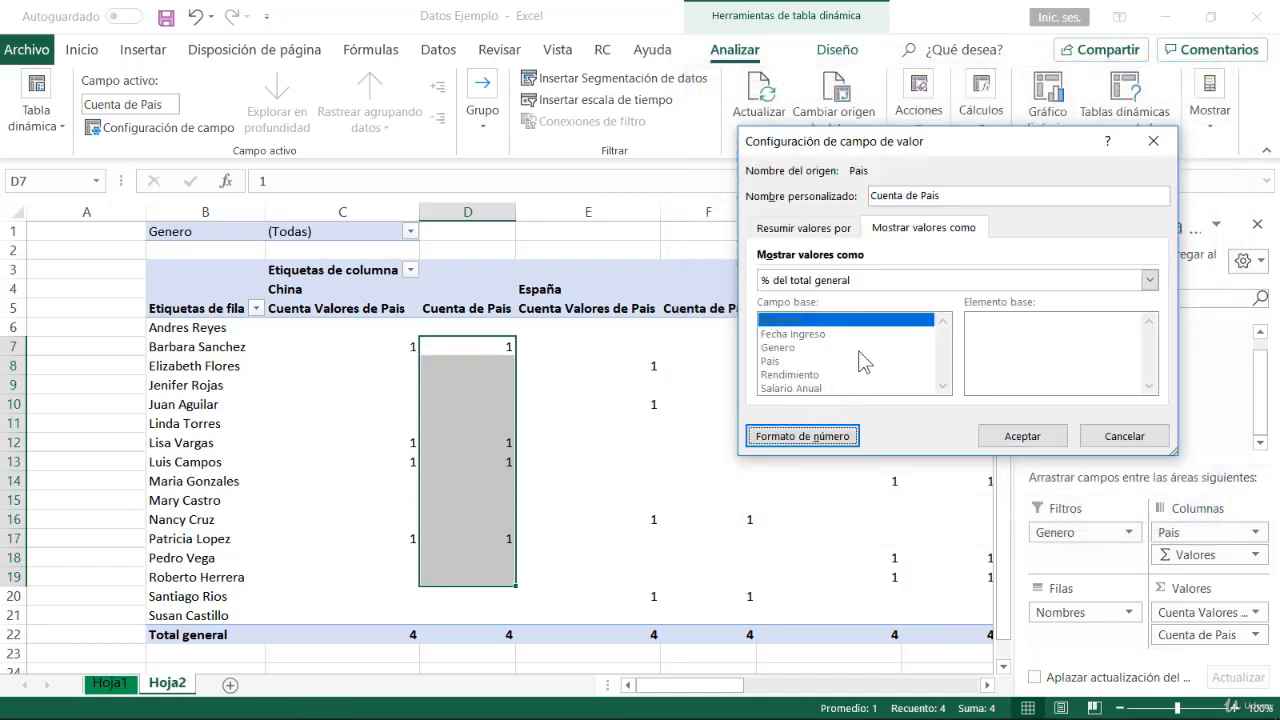
Step: Keep % del total general for the second country value field, set its custom name to "Total de Pais" and apply the settings
{"action": "left_click", "coordinate": [862, 282]}
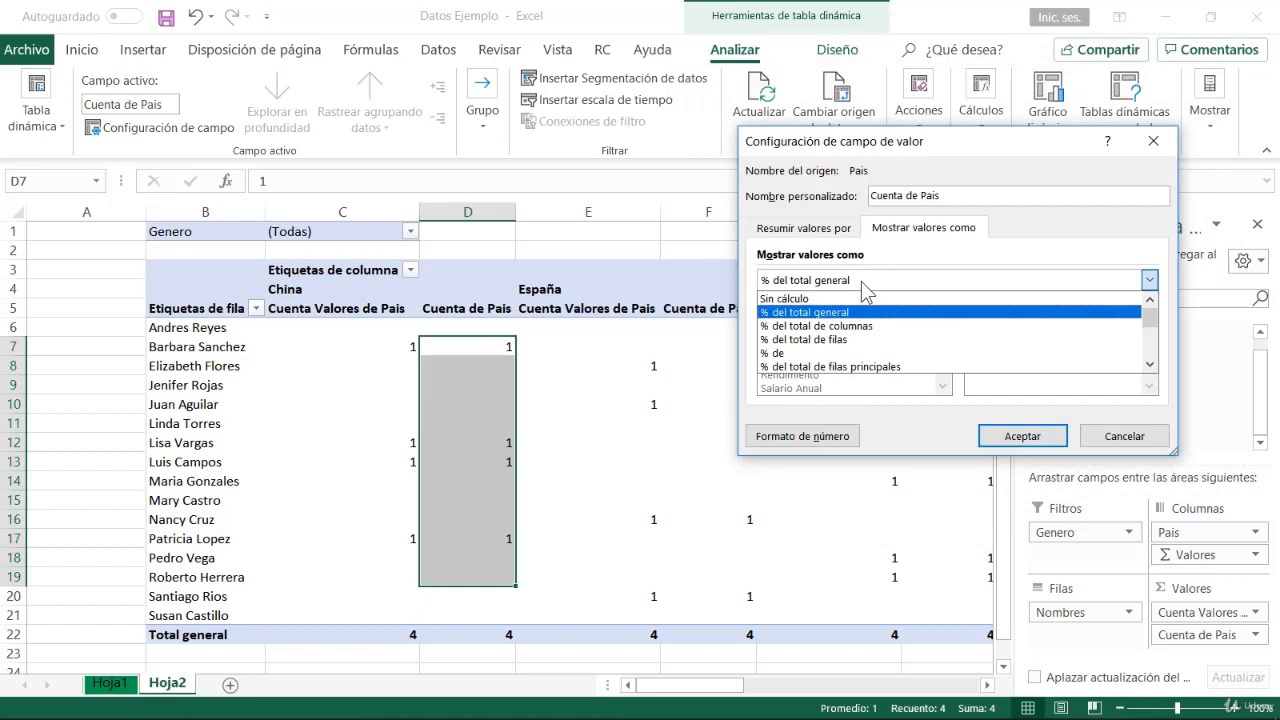
{"action": "left_click", "coordinate": [802, 313]}
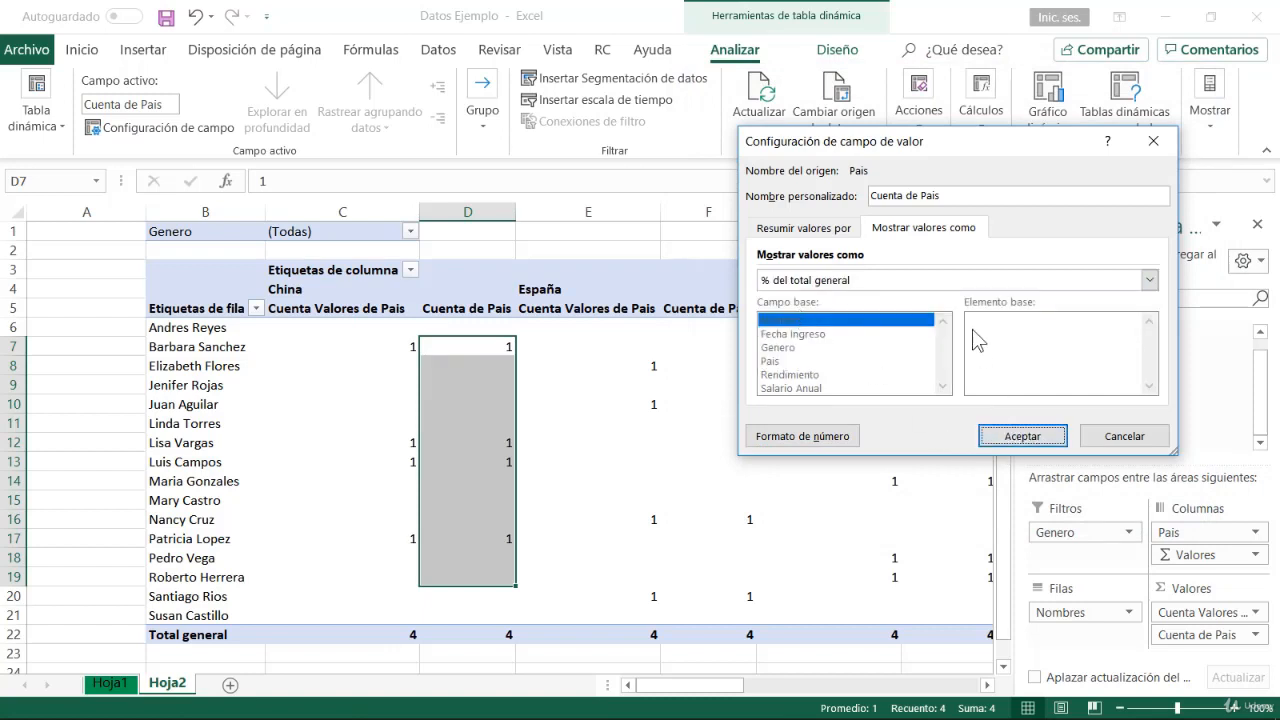
{"action": "left_click_drag", "start_coordinate": [919, 195], "coordinate": [852, 187]}
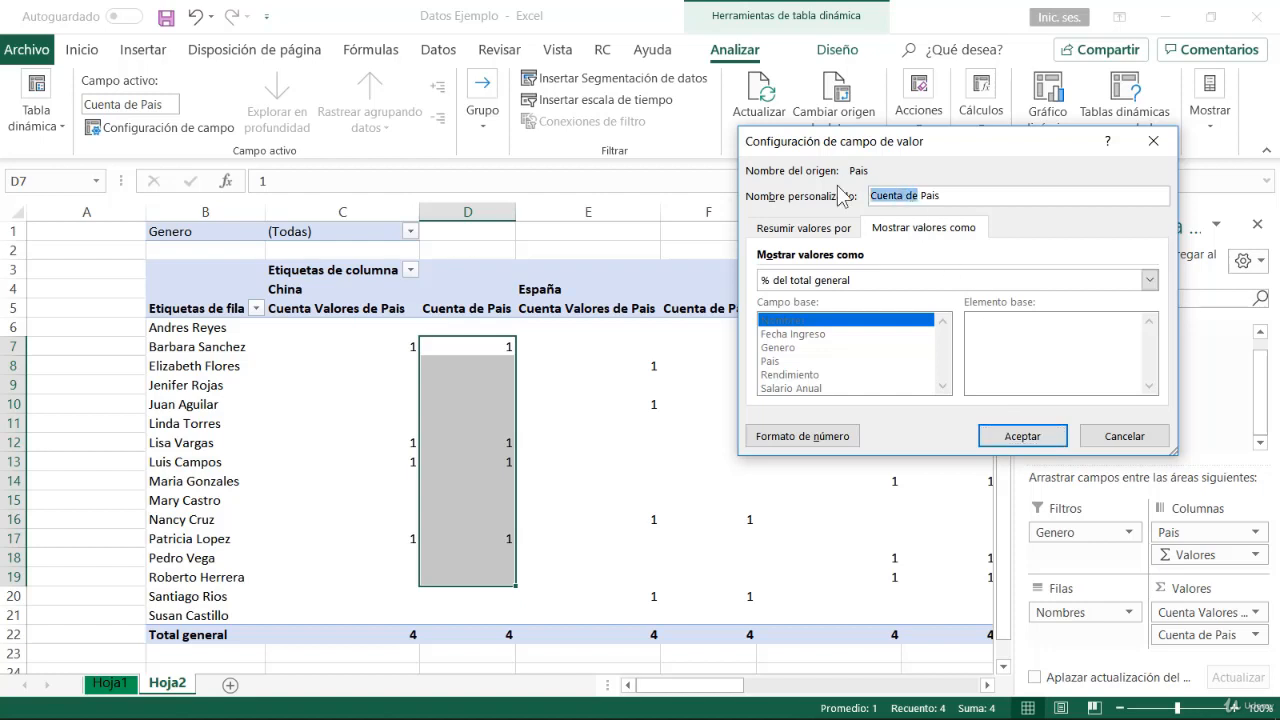
{"action": "key", "text": "Left"}
{"action": "key", "text": "Delete"}
{"action": "key", "text": "Delete"}
{"action": "key", "text": "Delete"}
{"action": "key", "text": "Delete"}
{"action": "key", "text": "Delete"}
{"action": "key", "text": "Delete"}
{"action": "key", "text": "Delete"}
{"action": "type", "text": "Total"}
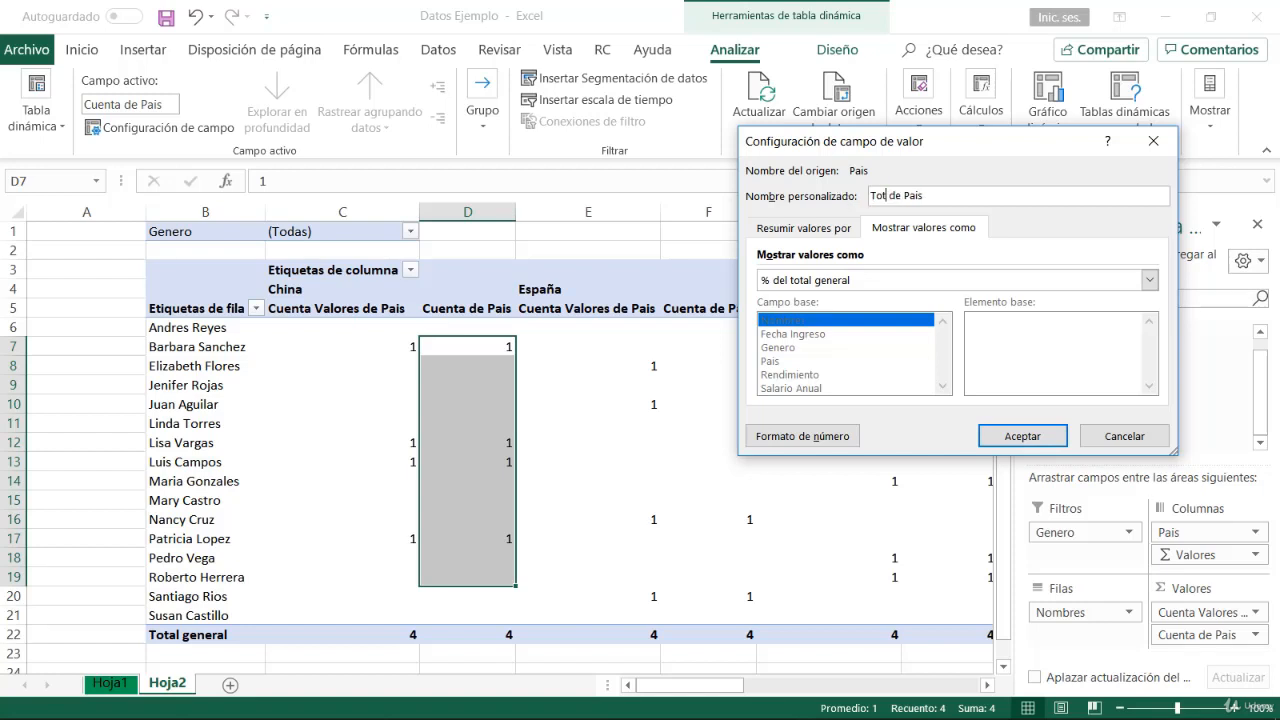
{"action": "left_click", "coordinate": [1018, 436]}
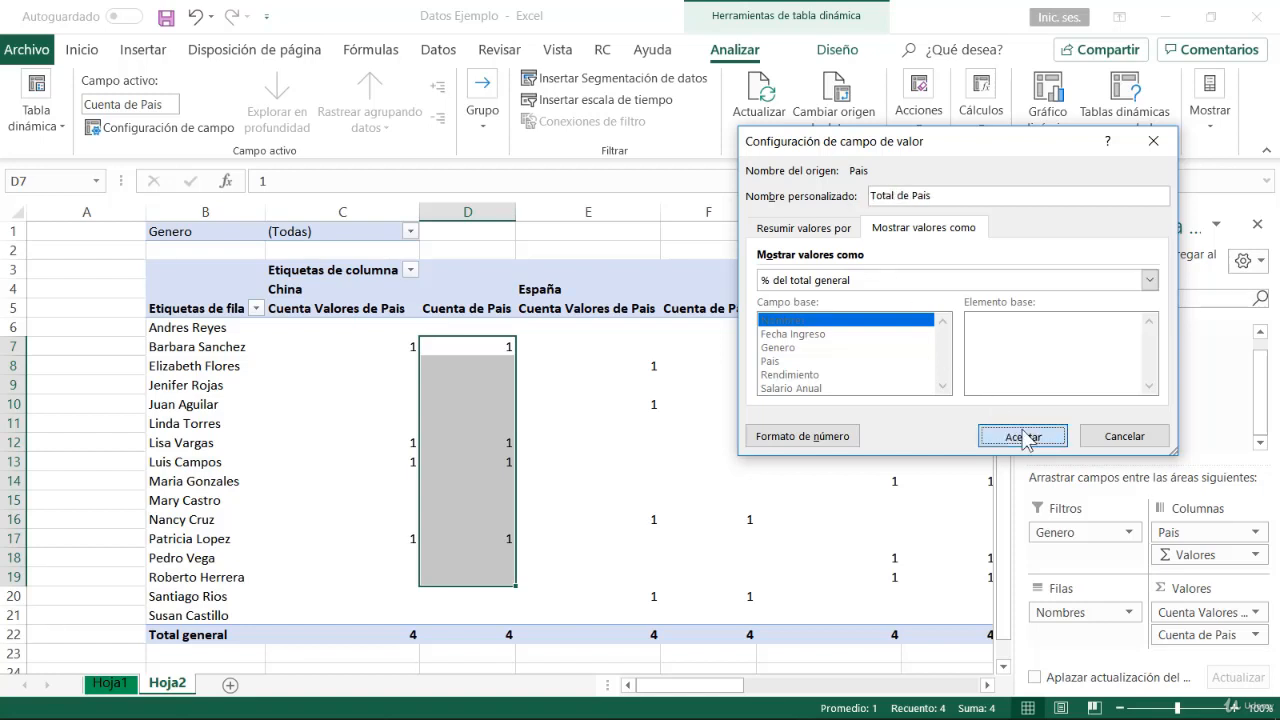
Step: Examine the Total de Pais percentages across the countries and compare the count and percentage in row 7 under China
{"action": "left_click", "coordinate": [512, 400]}
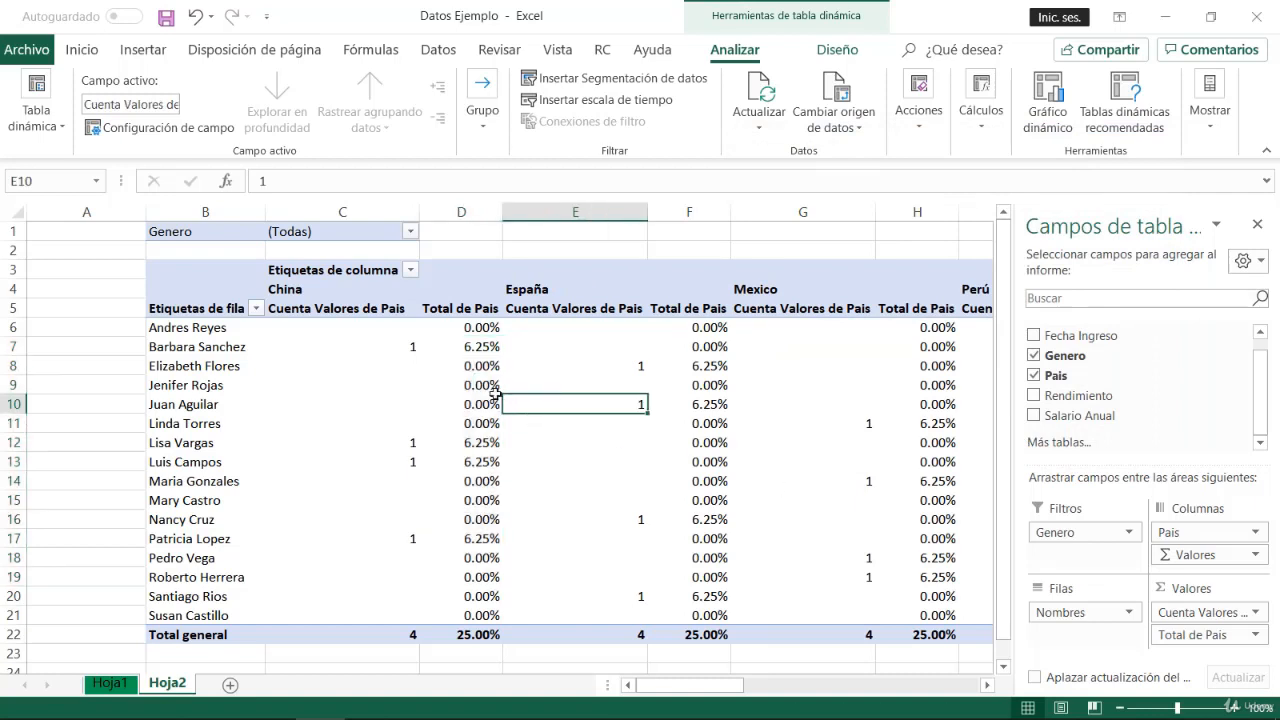
{"action": "left_click", "coordinate": [465, 345]}
{"action": "left_click", "coordinate": [463, 459]}
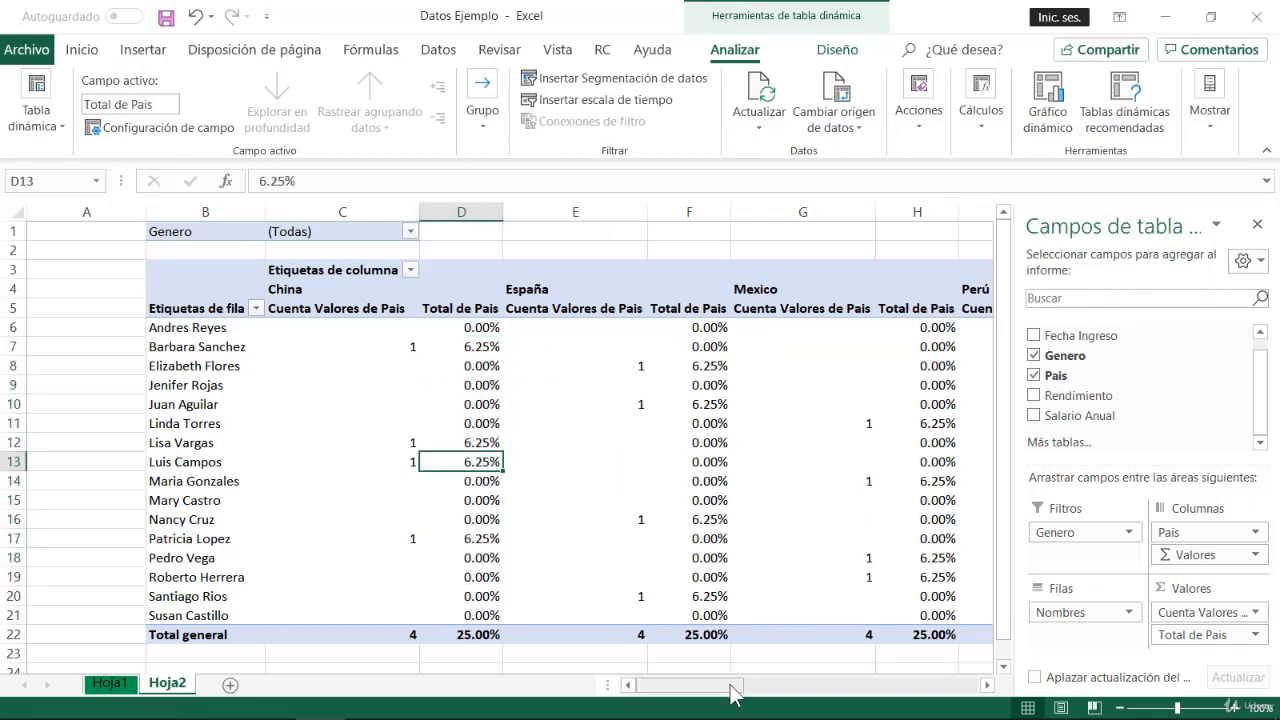
{"action": "left_click", "coordinate": [473, 350]}
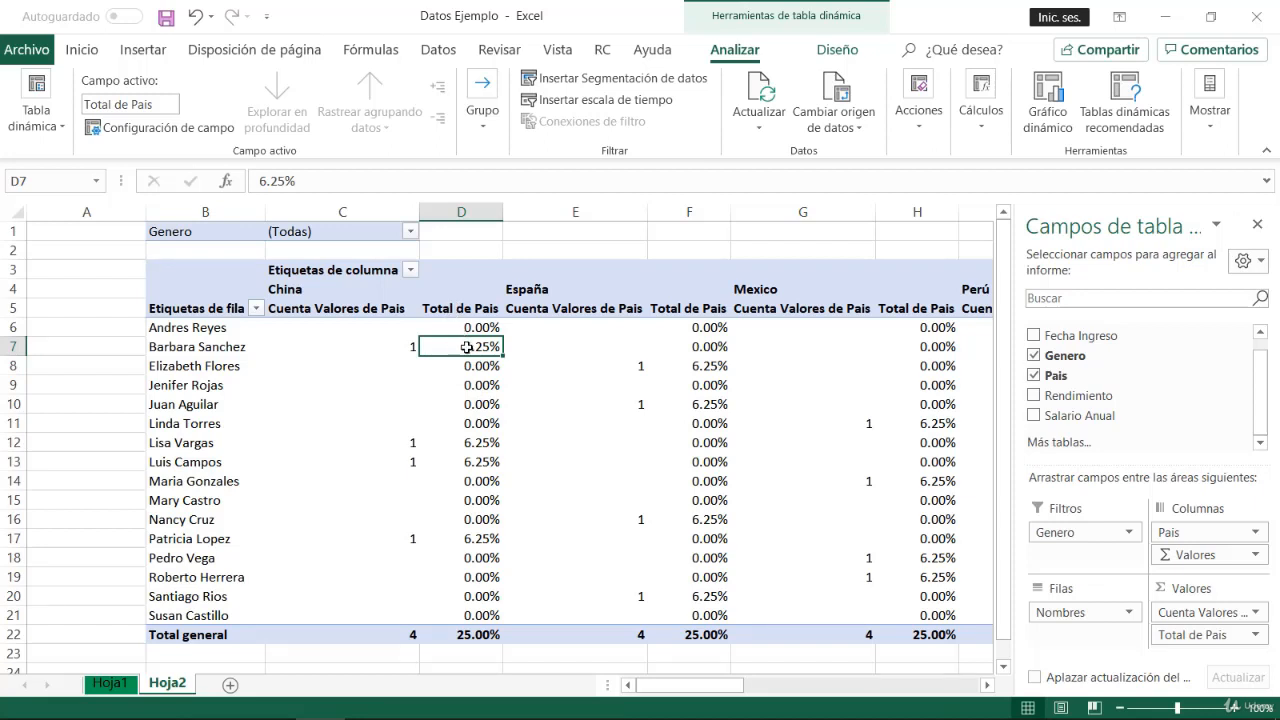
{"action": "left_click_drag", "start_coordinate": [411, 327], "coordinate": [965, 617]}
{"action": "left_click", "coordinate": [591, 386]}
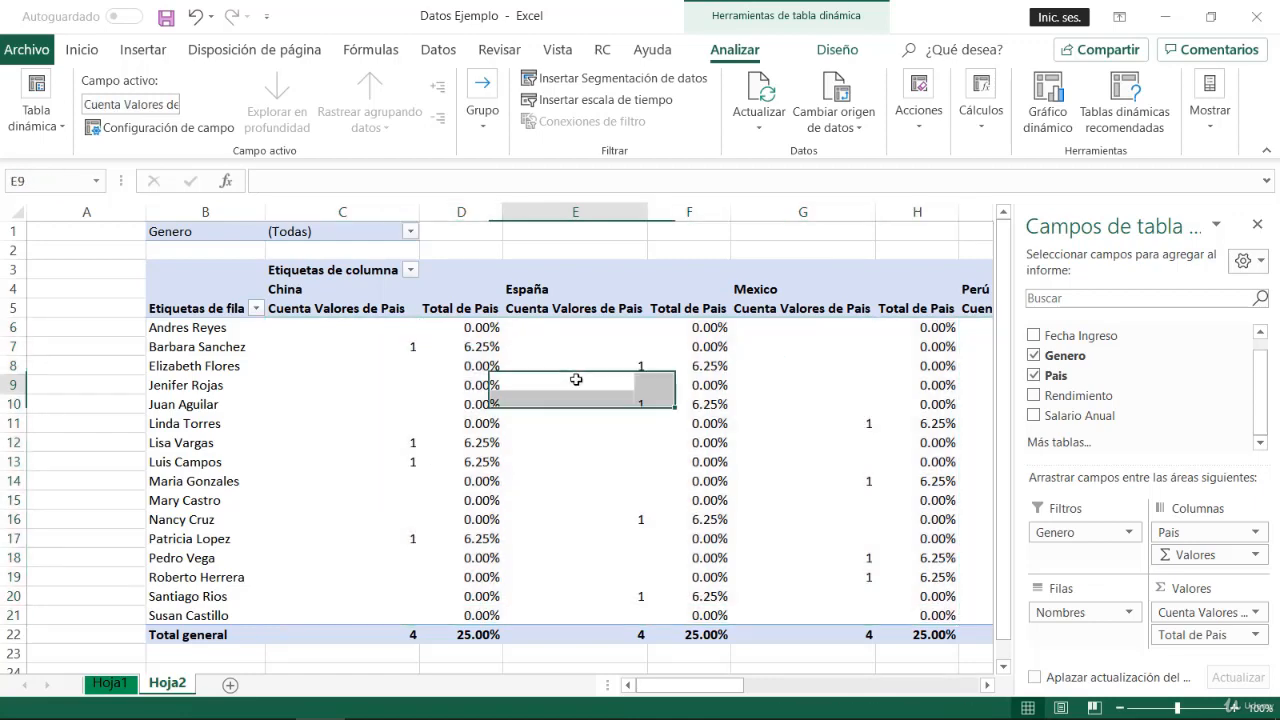
{"action": "left_click", "coordinate": [481, 346]}
{"action": "left_click", "coordinate": [392, 347]}
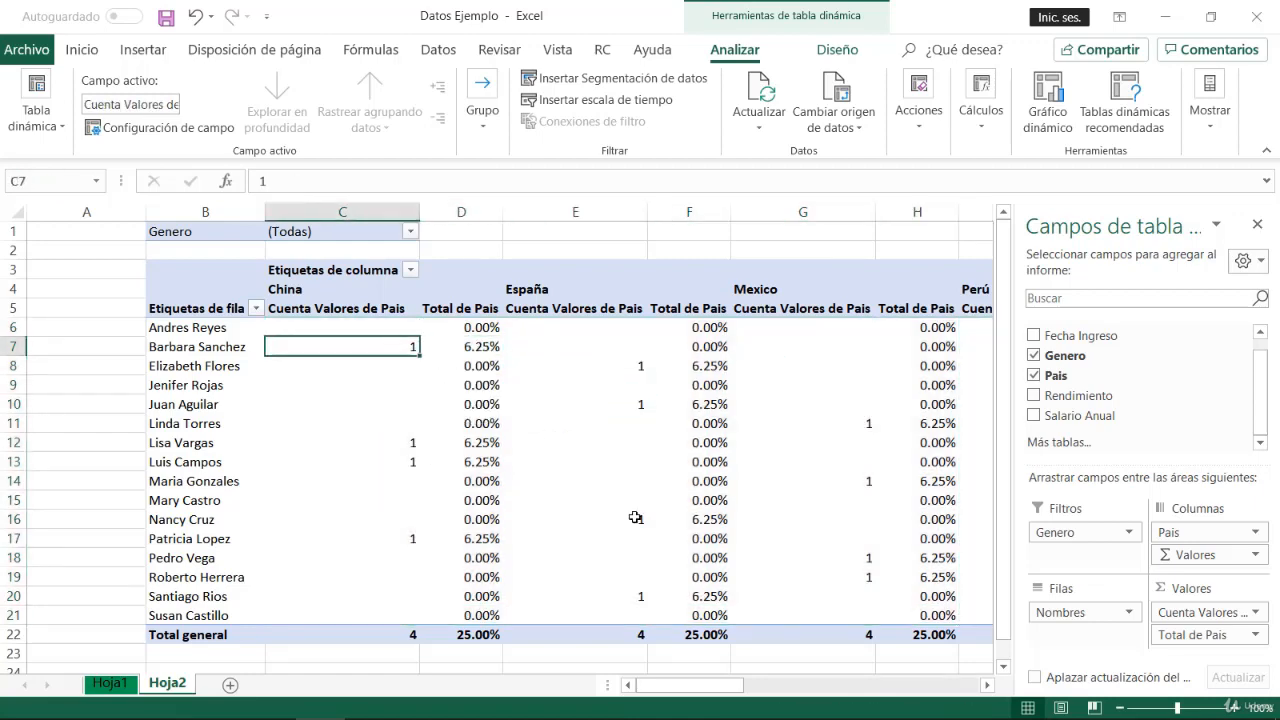
Step: Check the overall employee count in the grand total row, then compare it with the row 7 count and percentage under China
{"action": "left_click_drag", "start_coordinate": [680, 688], "coordinate": [786, 708]}
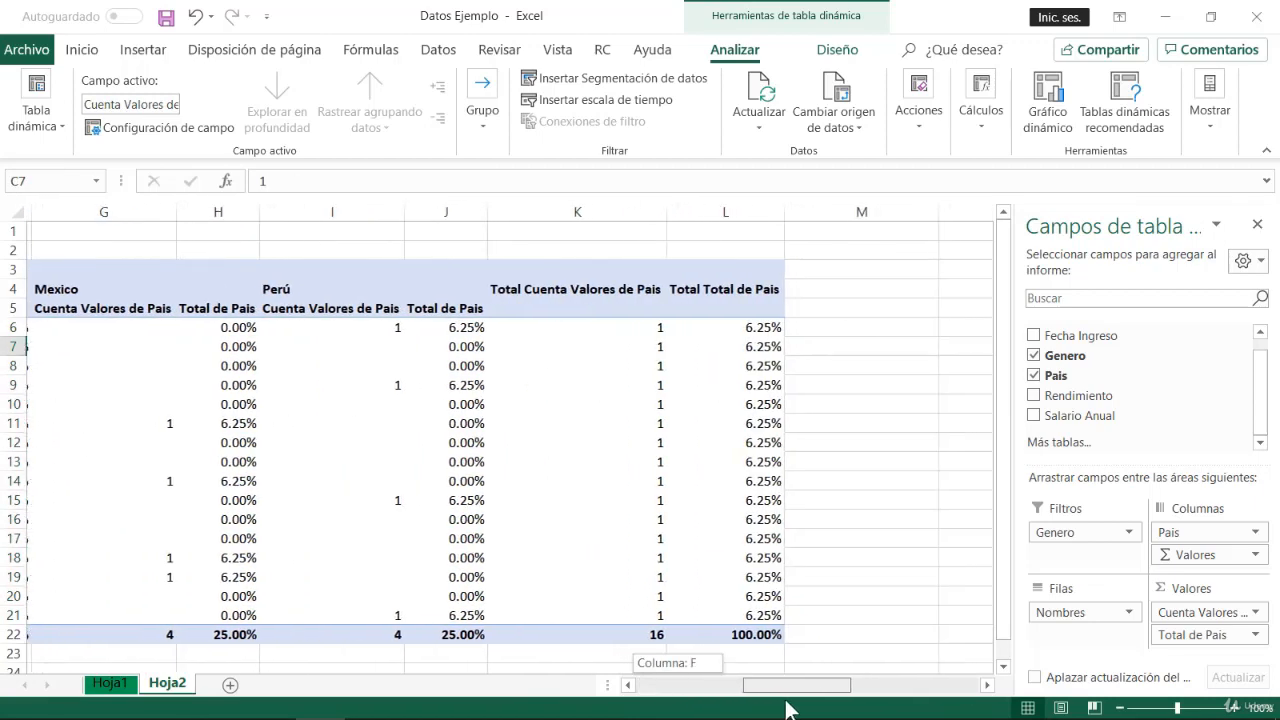
{"action": "left_click", "coordinate": [656, 634]}
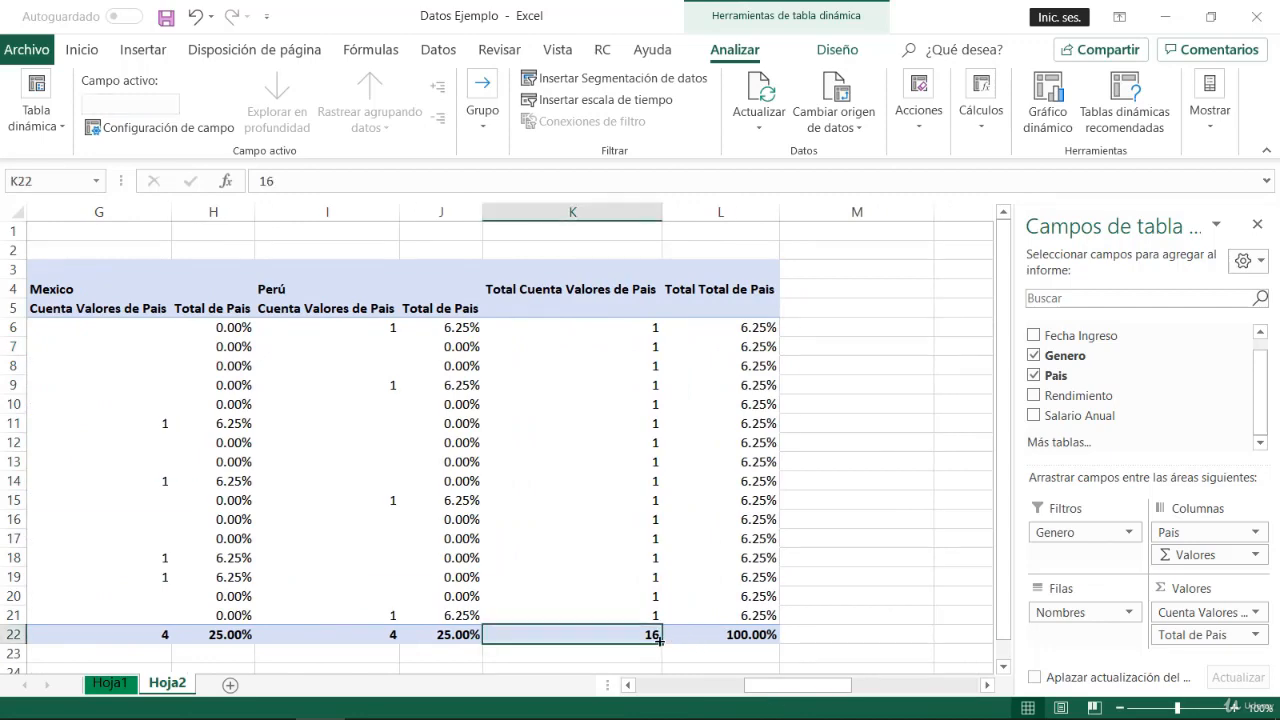
{"action": "left_click_drag", "start_coordinate": [800, 686], "coordinate": [657, 669]}
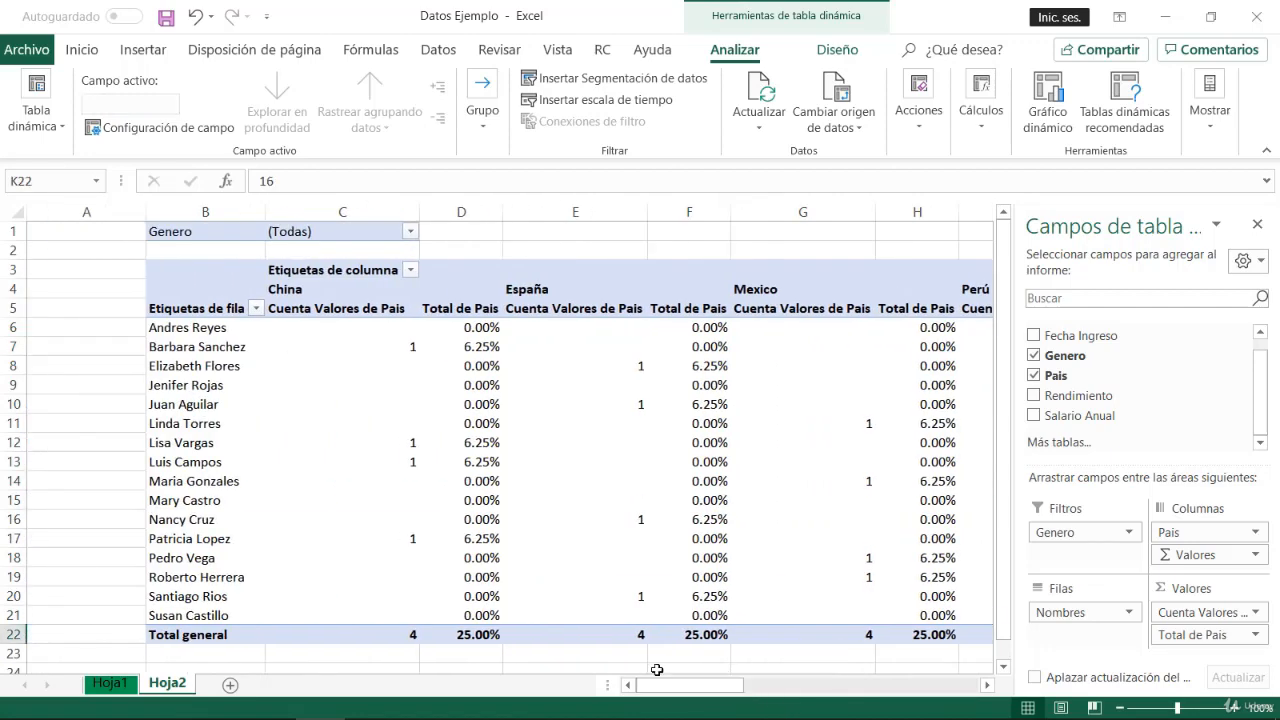
{"action": "left_click", "coordinate": [482, 346]}
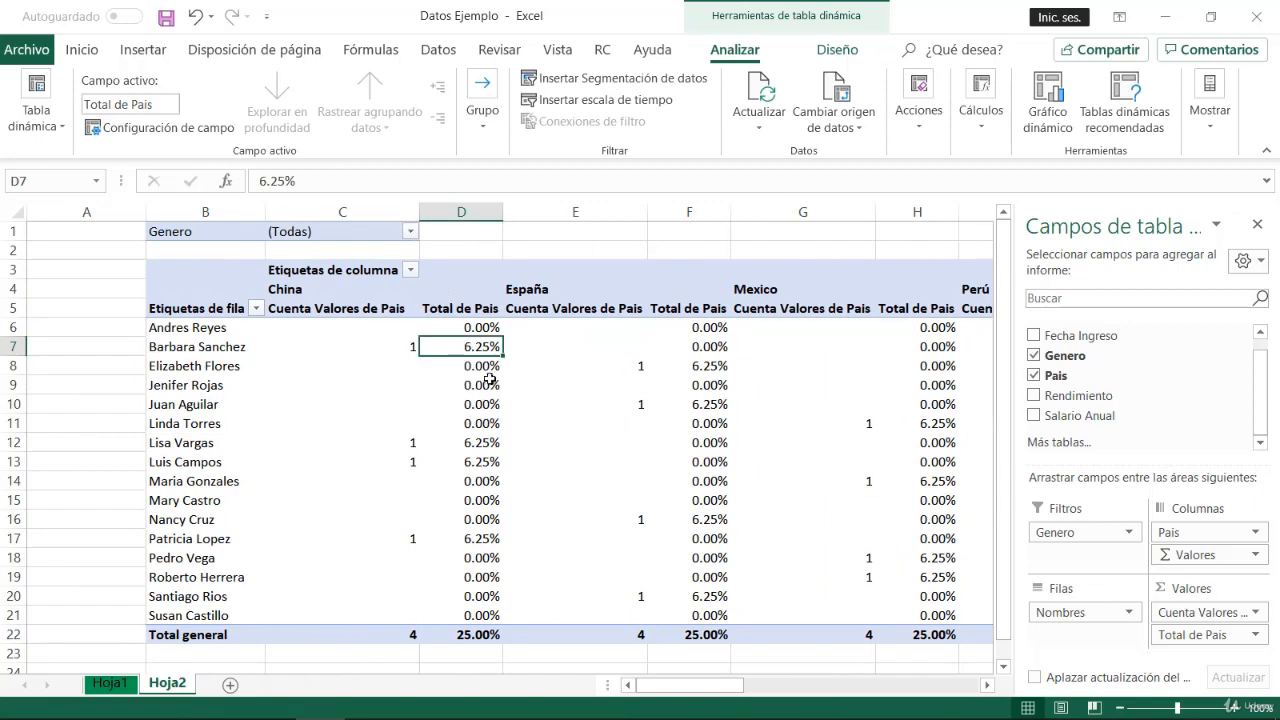
{"action": "left_click", "coordinate": [395, 346]}
{"action": "left_click", "coordinate": [456, 349]}
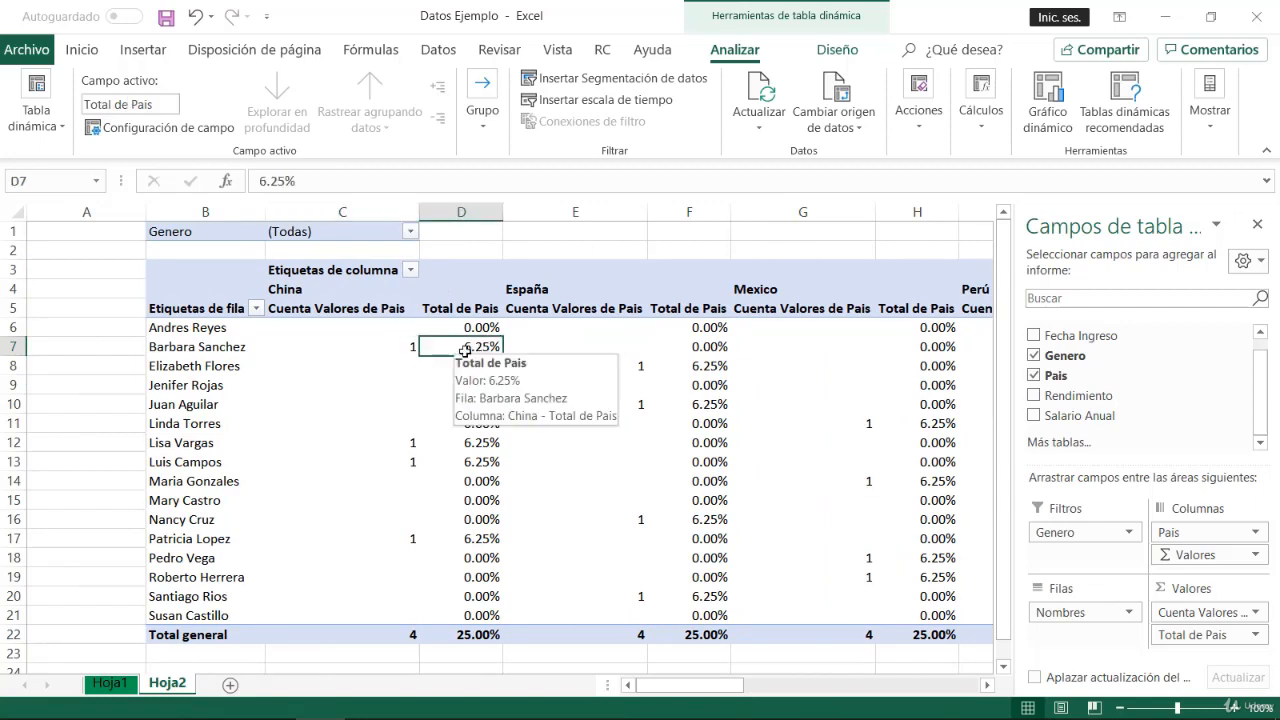
Step: Inspect the Total de Pais percentages under China in D6:D21 together with the column's grand total
{"action": "left_click", "coordinate": [470, 450]}
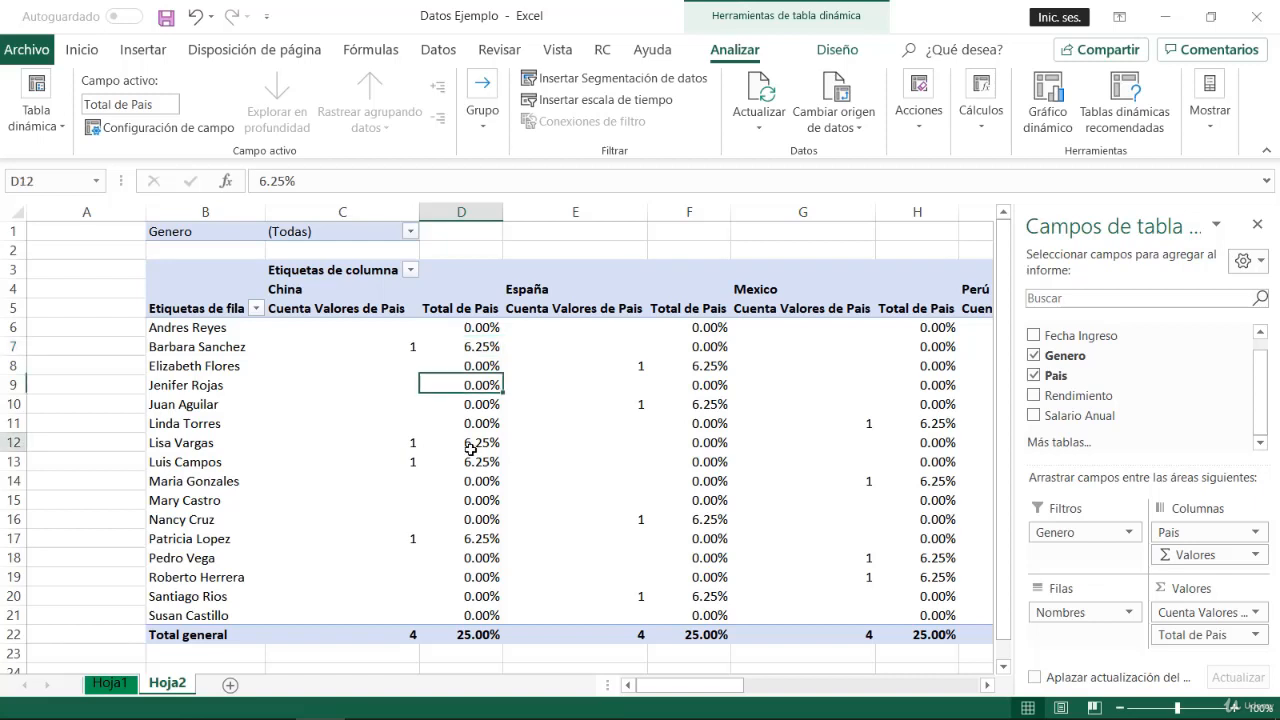
{"action": "left_click", "coordinate": [462, 330]}
{"action": "left_click_drag", "start_coordinate": [465, 330], "coordinate": [468, 615]}
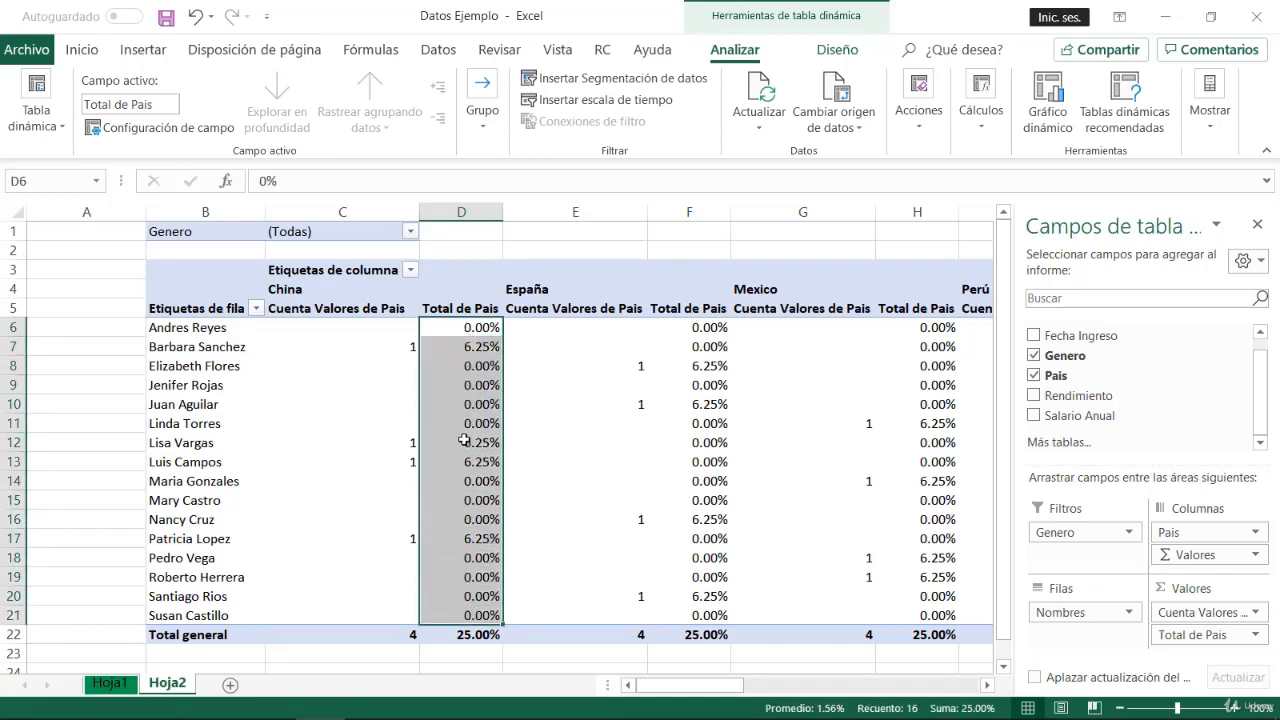
{"action": "left_click", "coordinate": [467, 638]}
{"action": "left_click", "coordinate": [458, 330]}
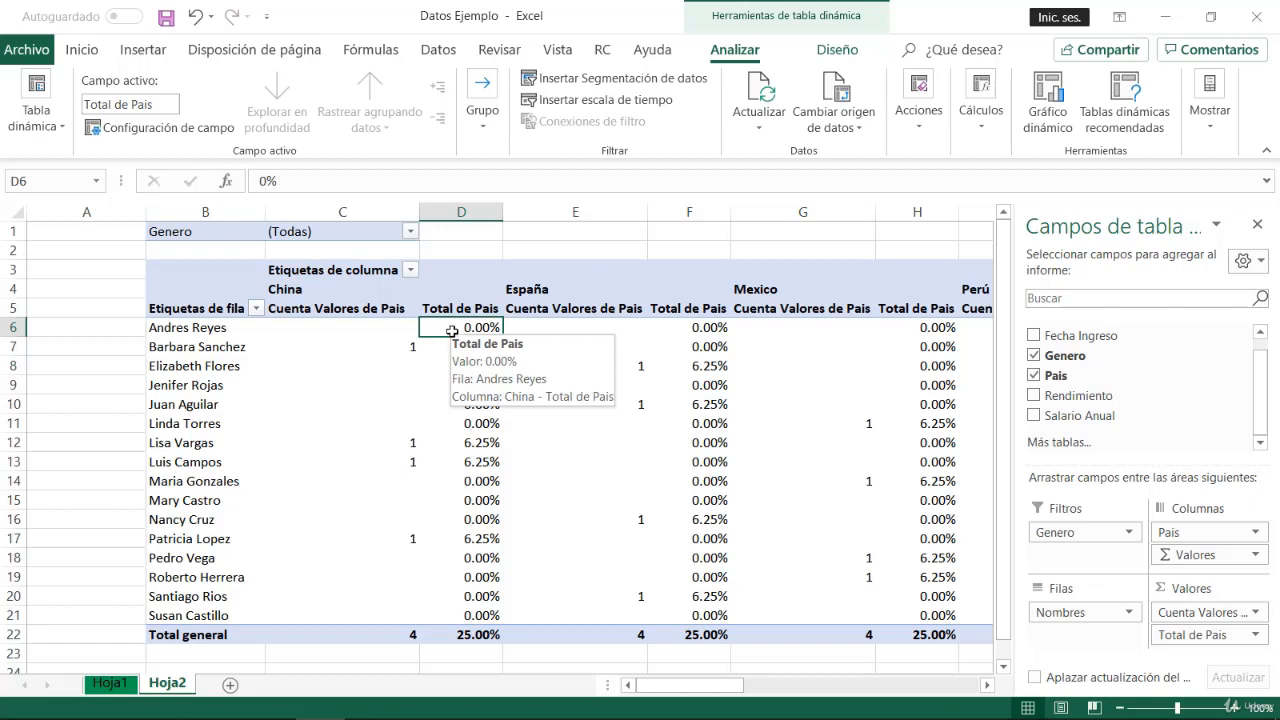
Step: Examine row 6 of the pivot table across the countries, comparing each count with its Total de Pais percentage through Perú
{"action": "left_click", "coordinate": [284, 328]}
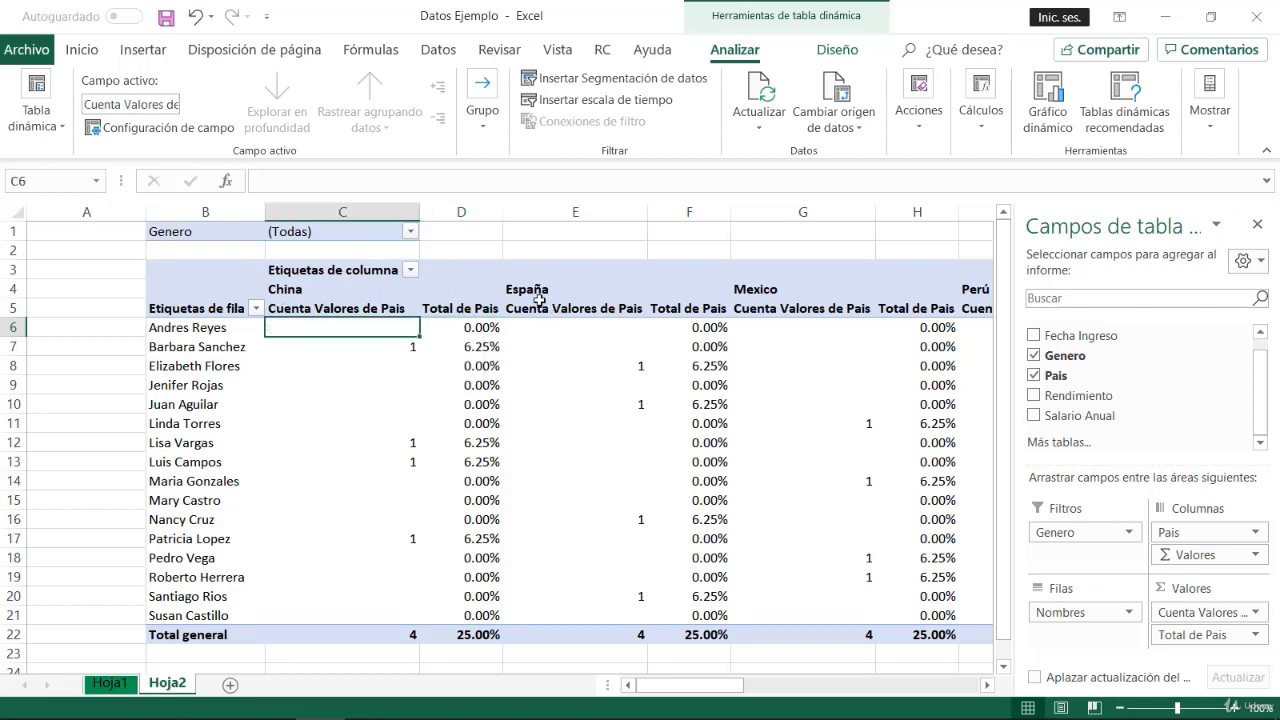
{"action": "left_click", "coordinate": [562, 332]}
{"action": "left_click_drag", "start_coordinate": [645, 686], "coordinate": [752, 686]}
{"action": "left_click", "coordinate": [531, 326]}
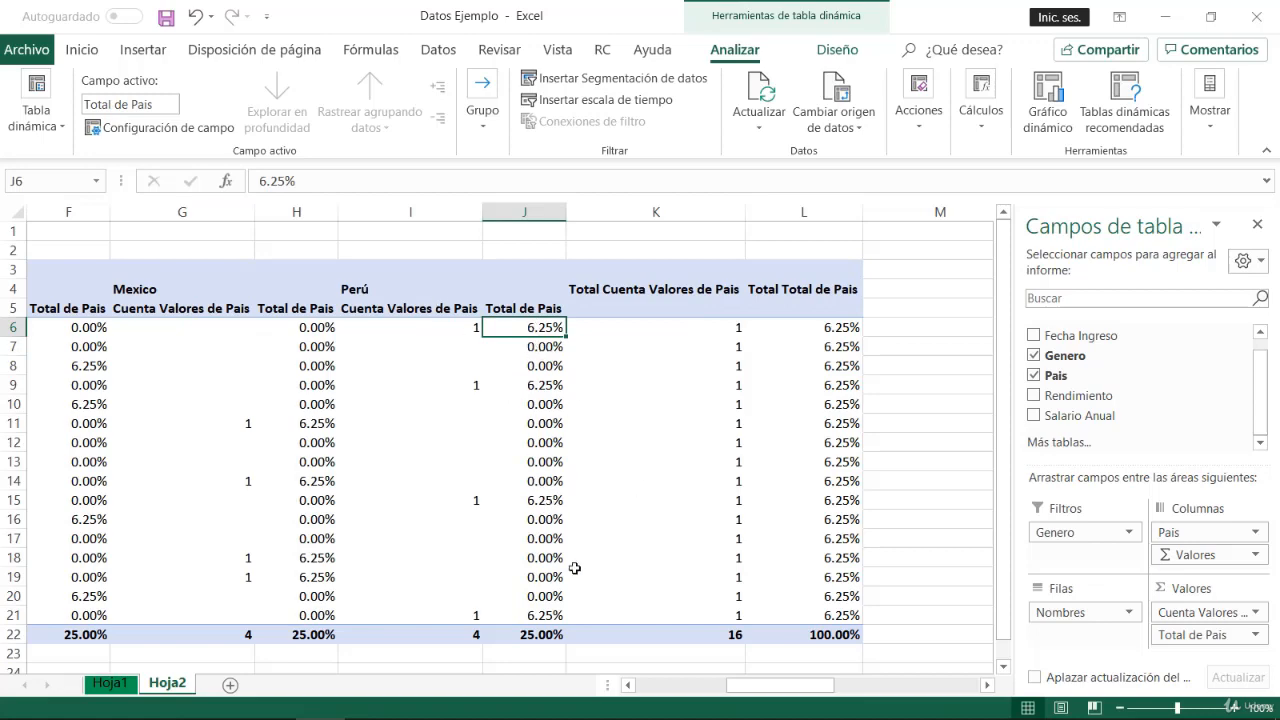
{"action": "left_click_drag", "start_coordinate": [760, 688], "coordinate": [669, 688]}
Step: Show the Total de Pais value field as % del total de columnas and apply the settings
{"action": "left_click", "coordinate": [1177, 641]}
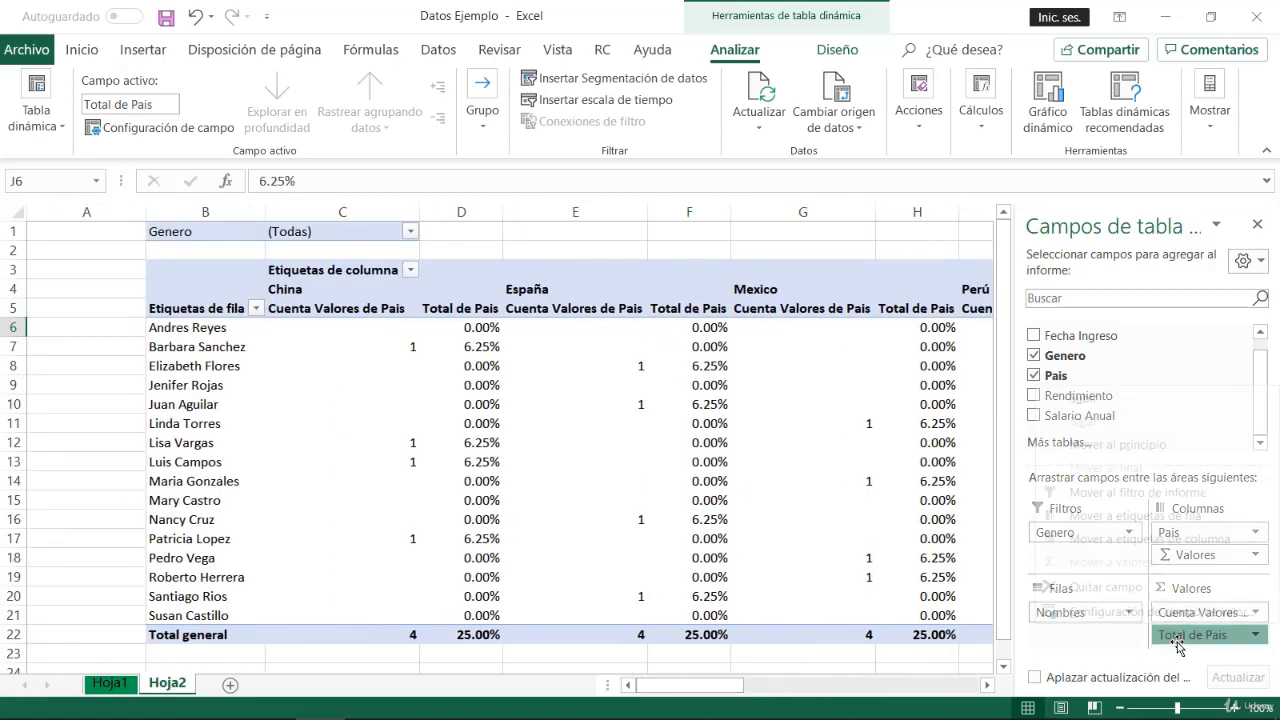
{"action": "left_click", "coordinate": [1105, 611]}
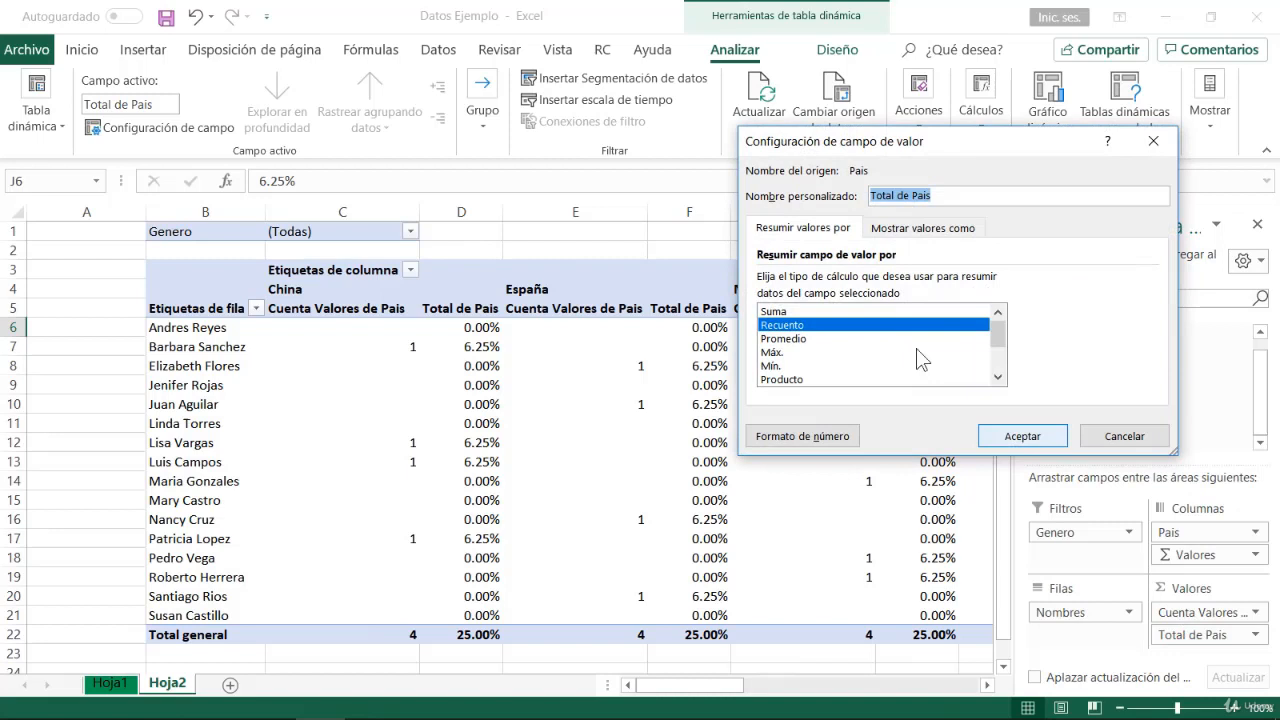
{"action": "left_click", "coordinate": [915, 230]}
{"action": "left_click", "coordinate": [869, 281]}
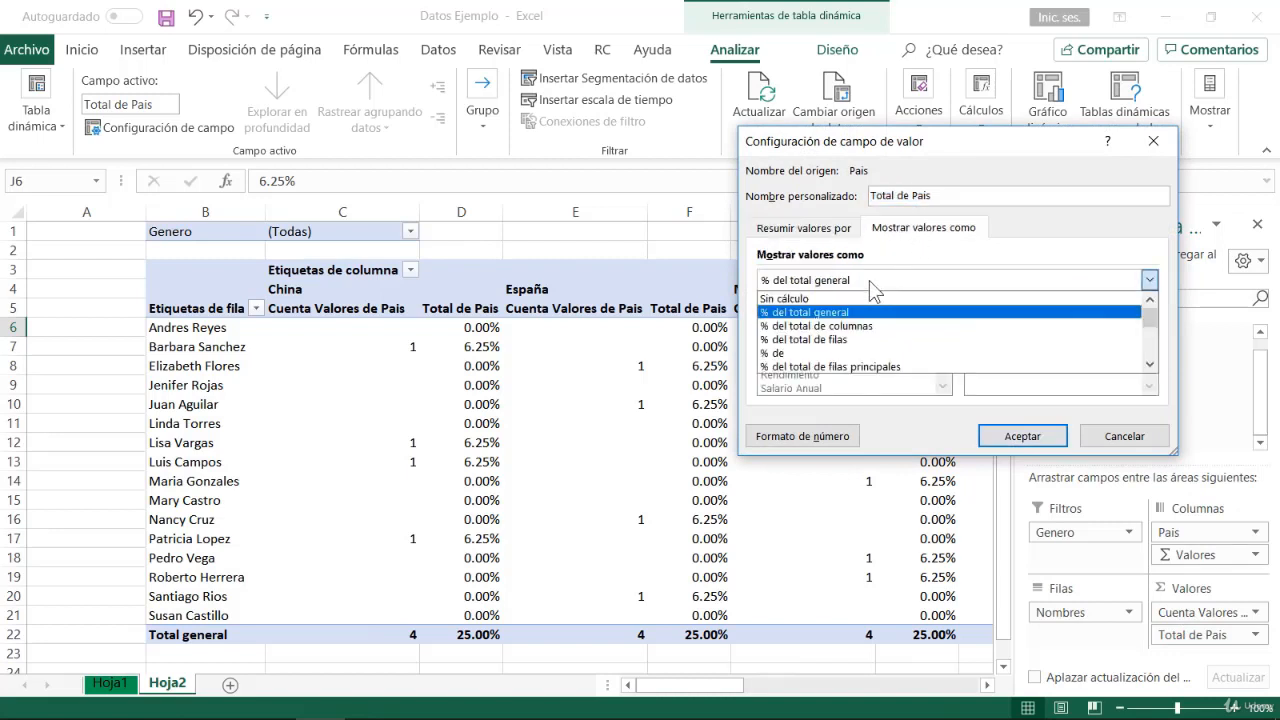
{"action": "key", "text": "Up"}
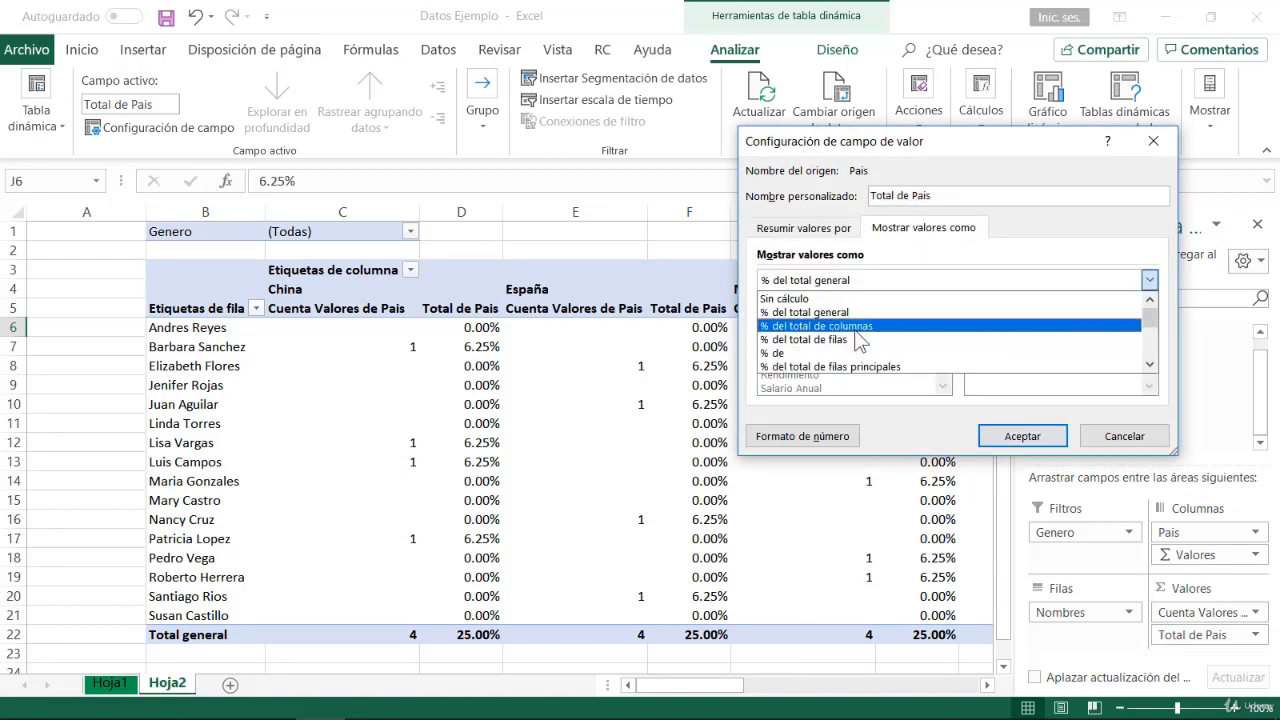
{"action": "key", "text": "Return"}
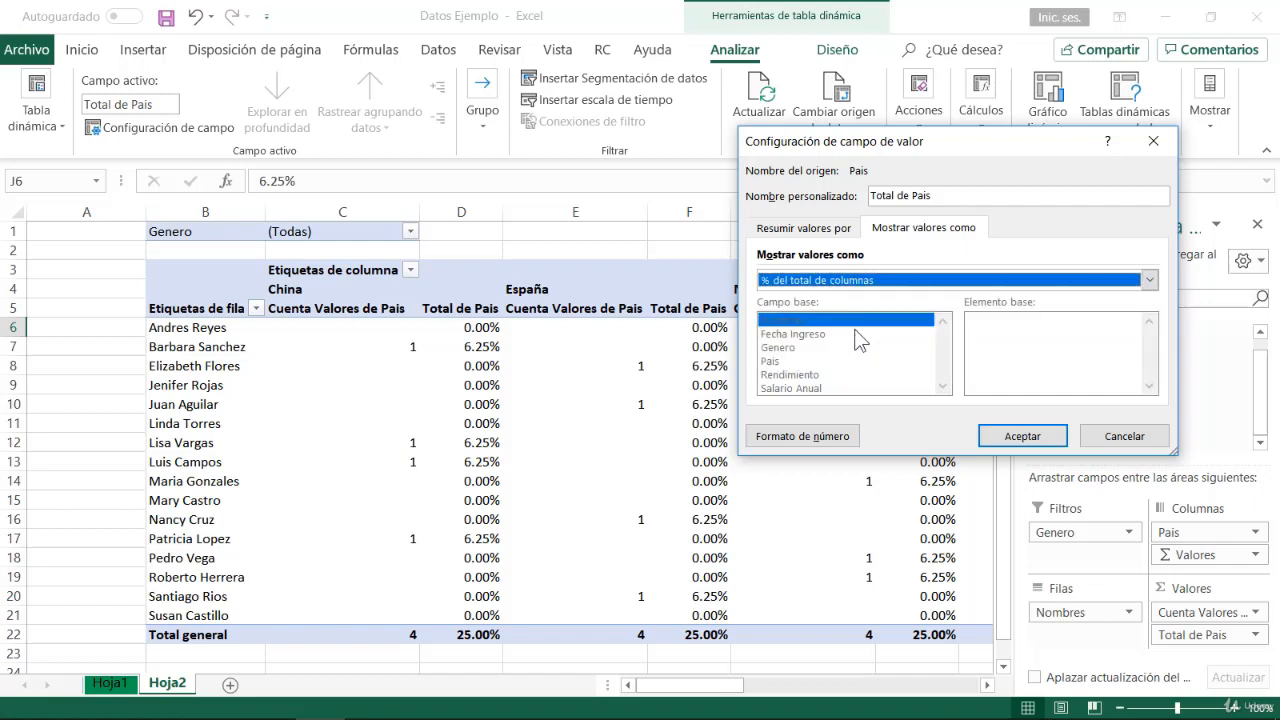
{"action": "left_click", "coordinate": [1005, 434]}
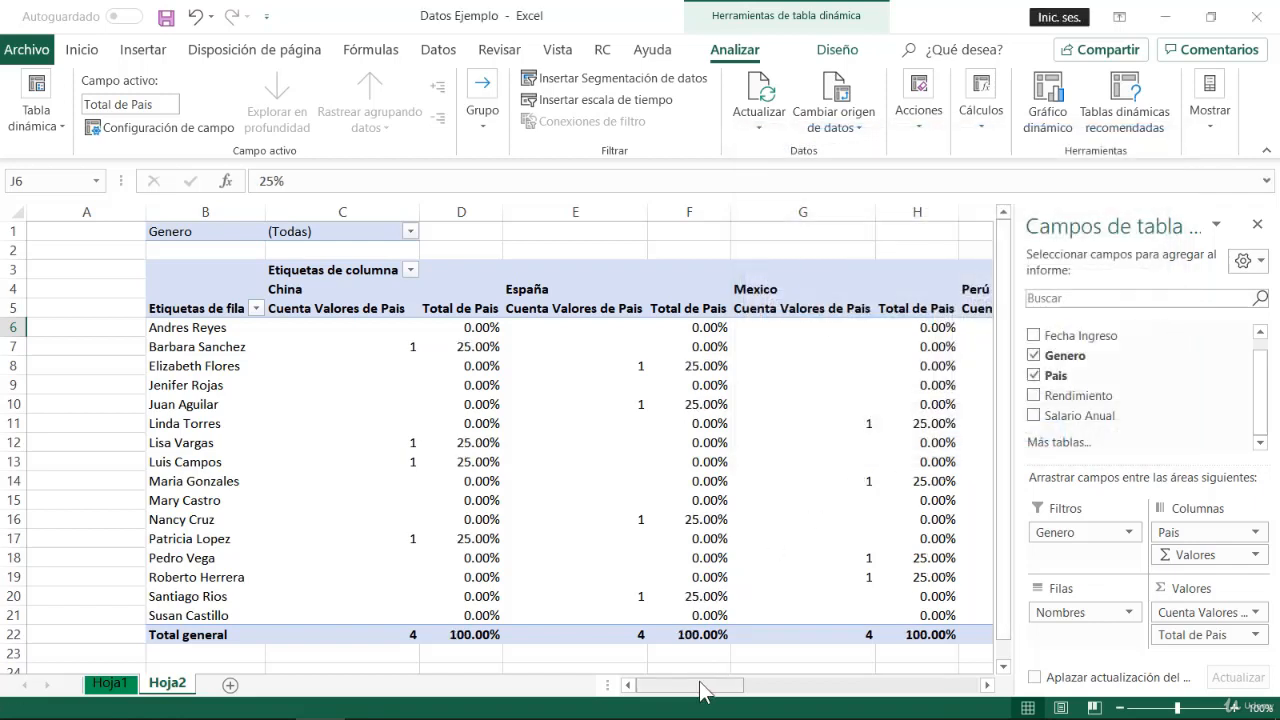
Step: Inspect the column-based percentages in the total columns and across row 6, comparing the count and percentage under Perú
{"action": "left_click_drag", "start_coordinate": [705, 690], "coordinate": [833, 710]}
{"action": "left_click", "coordinate": [608, 342]}
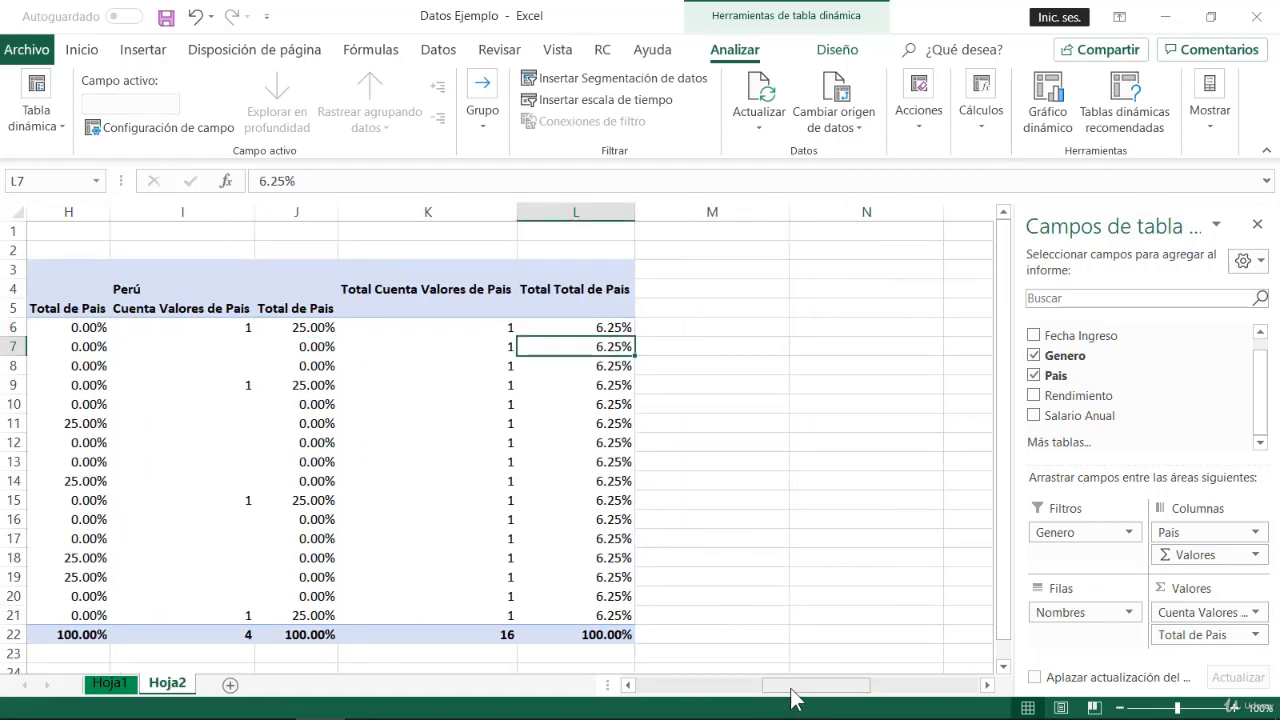
{"action": "left_click_drag", "start_coordinate": [794, 703], "coordinate": [686, 703]}
{"action": "left_click_drag", "start_coordinate": [343, 329], "coordinate": [902, 328]}
{"action": "left_click_drag", "start_coordinate": [745, 693], "coordinate": [781, 694]}
{"action": "left_click", "coordinate": [755, 327]}
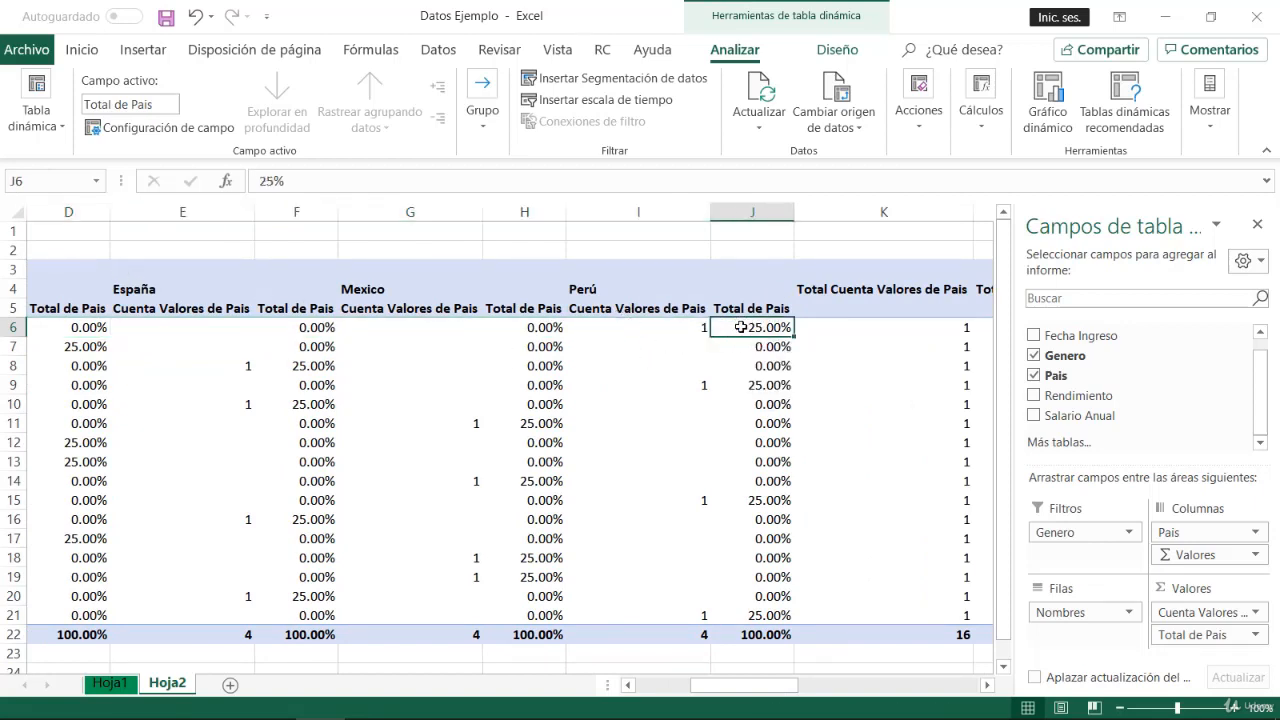
{"action": "left_click", "coordinate": [703, 327]}
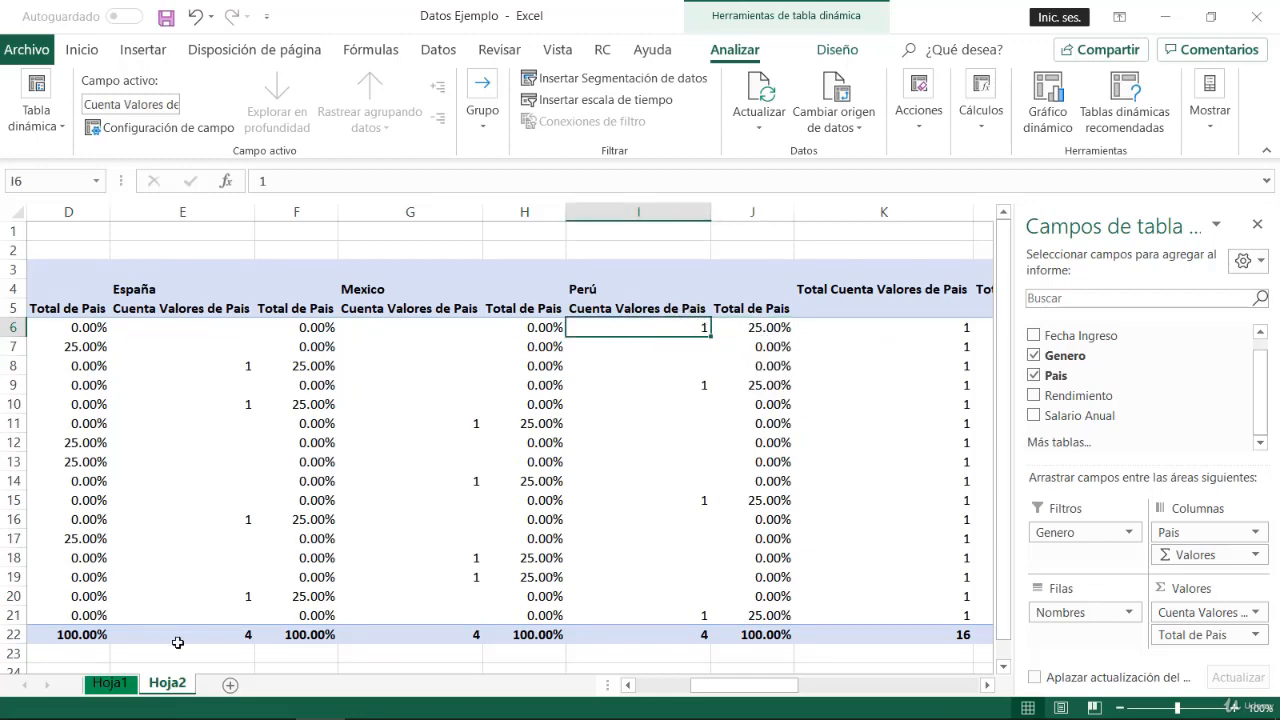
Step: Copy the employee record in row 4 of Hoja1 into row 20, directly below the table's last record
{"action": "left_click", "coordinate": [110, 683]}
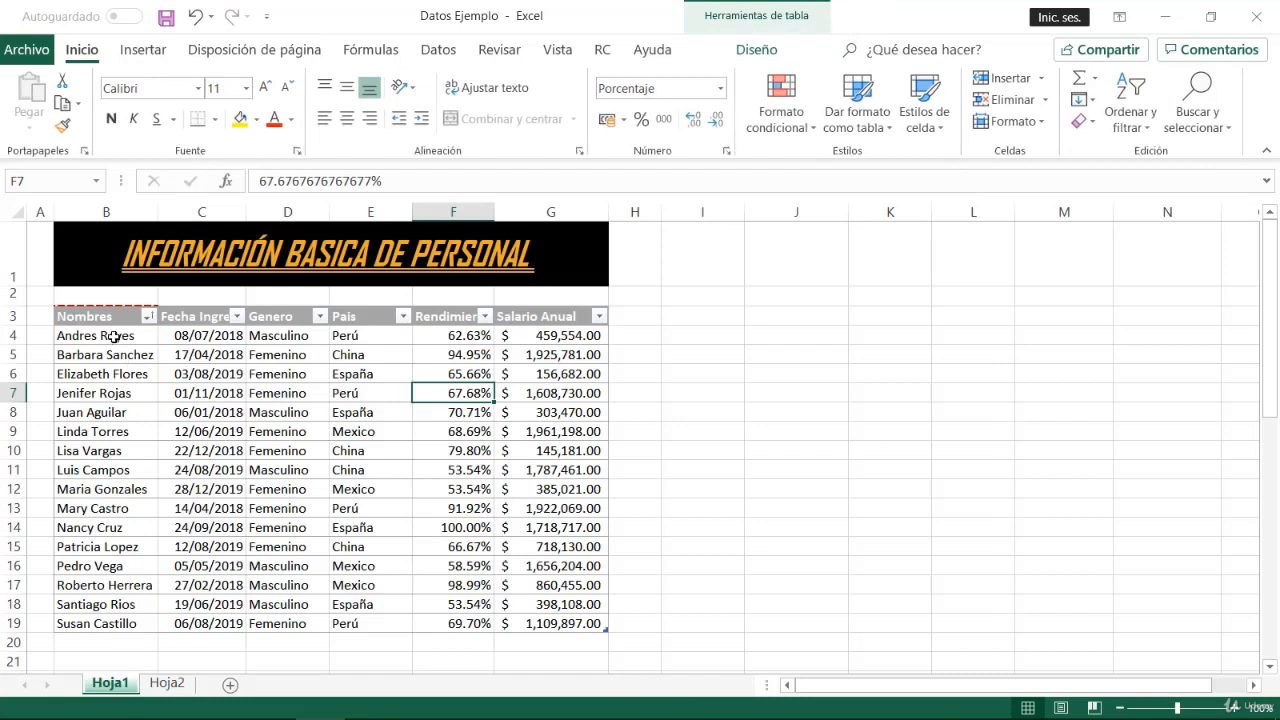
{"action": "left_click_drag", "start_coordinate": [115, 337], "coordinate": [543, 335]}
{"action": "key", "text": "ctrl+c"}
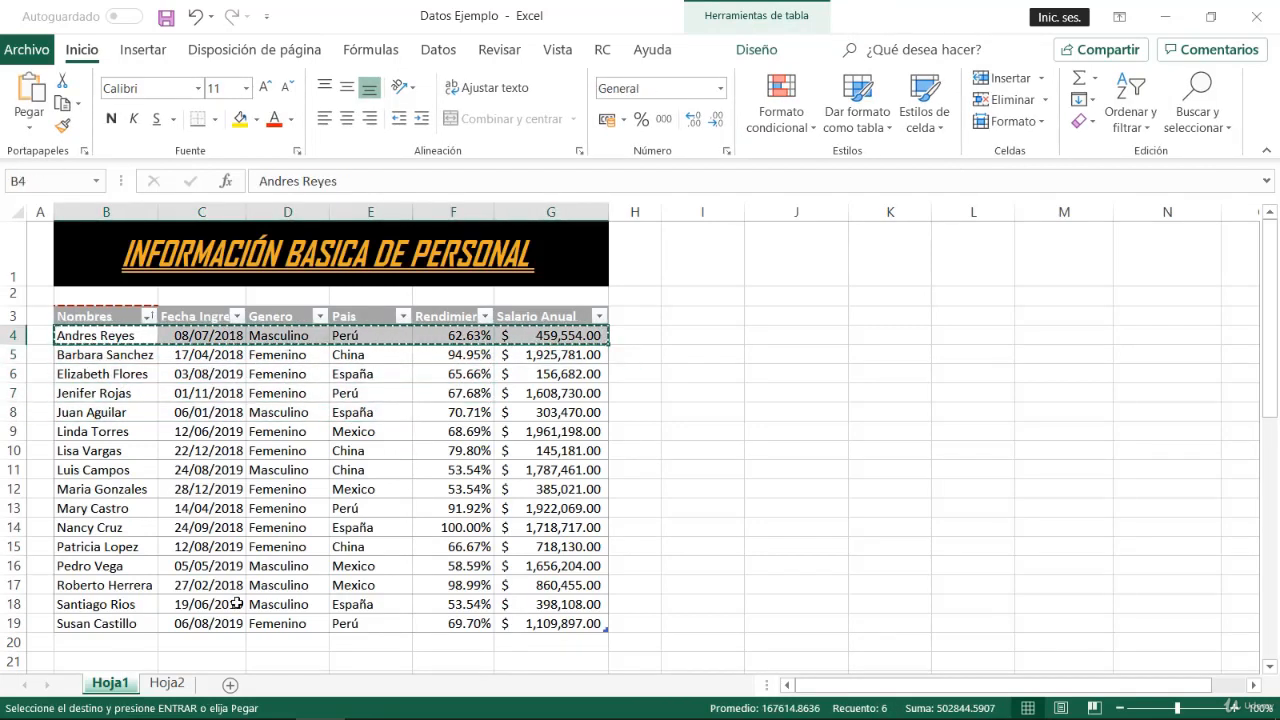
{"action": "left_click", "coordinate": [143, 635]}
{"action": "left_click", "coordinate": [139, 640]}
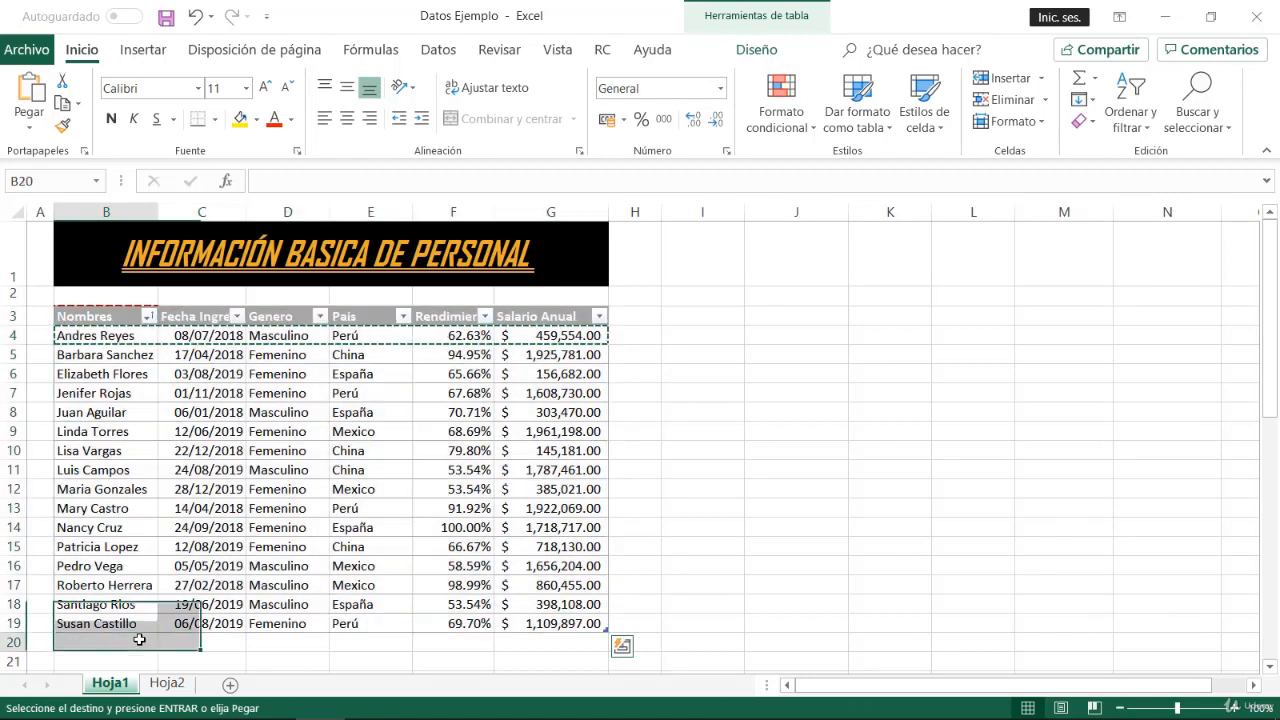
{"action": "key", "text": "ctrl+v"}
Step: Refresh the pivot table on Hoja2 to include the duplicated employee record
{"action": "left_click", "coordinate": [167, 682]}
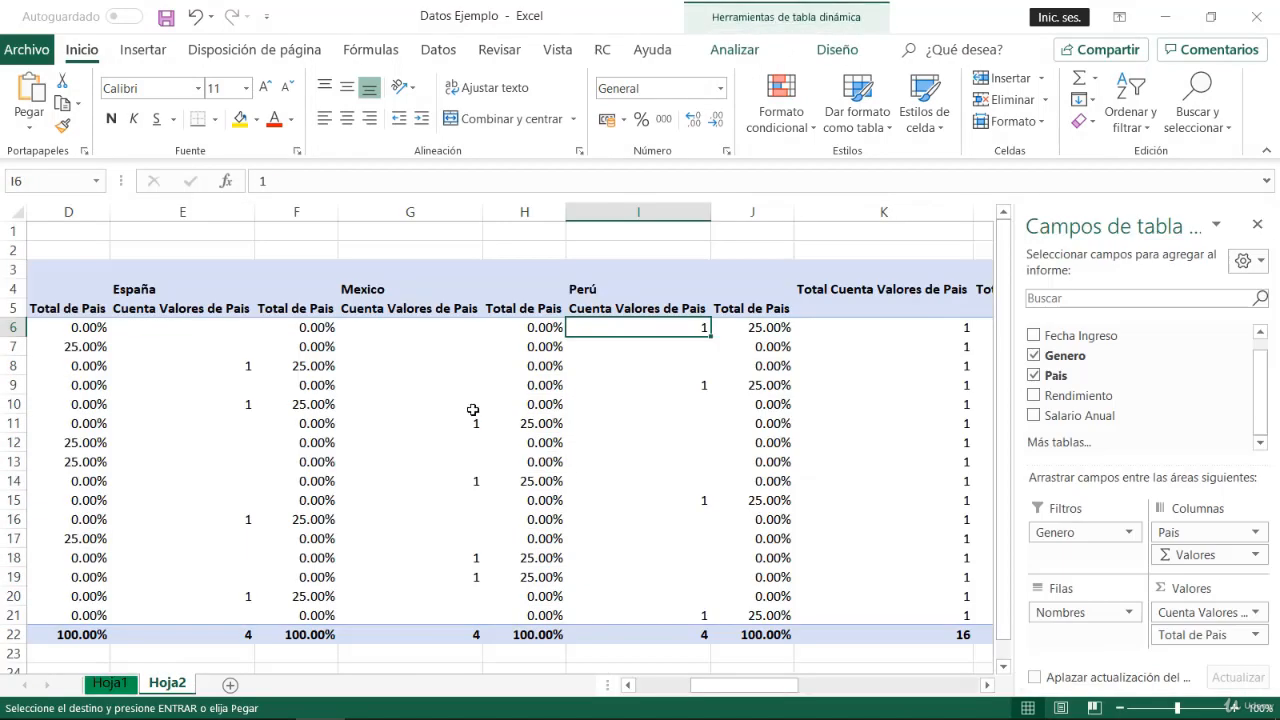
{"action": "left_click", "coordinate": [473, 410]}
{"action": "right_click", "coordinate": [466, 403]}
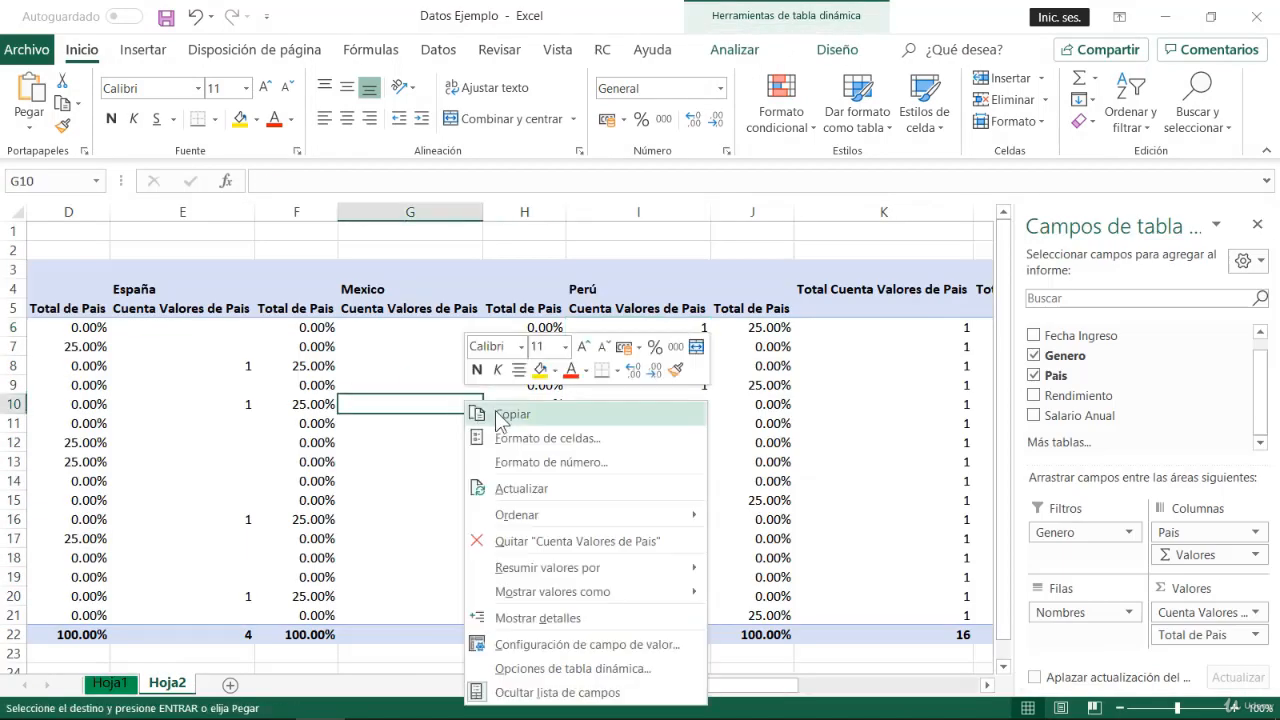
{"action": "left_click", "coordinate": [570, 490]}
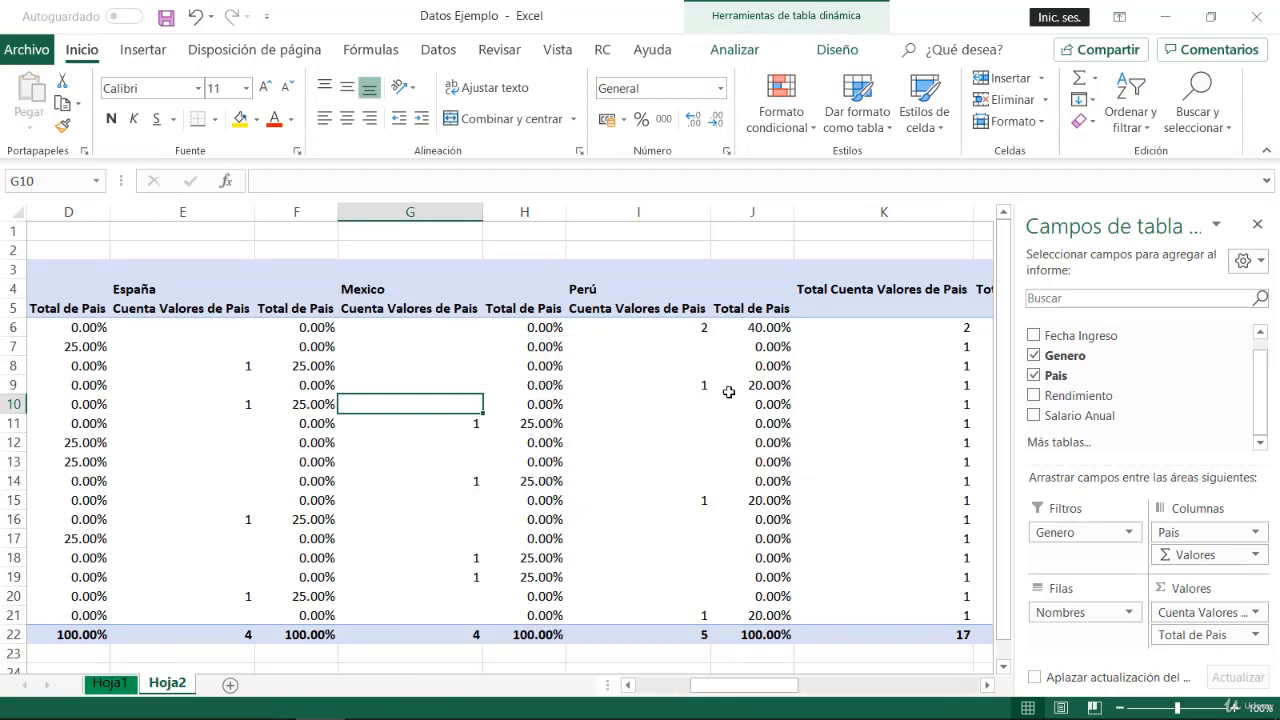
Step: Check the row 6 percentage under Perú against the overall employee count in the grand total row
{"action": "left_click", "coordinate": [742, 327]}
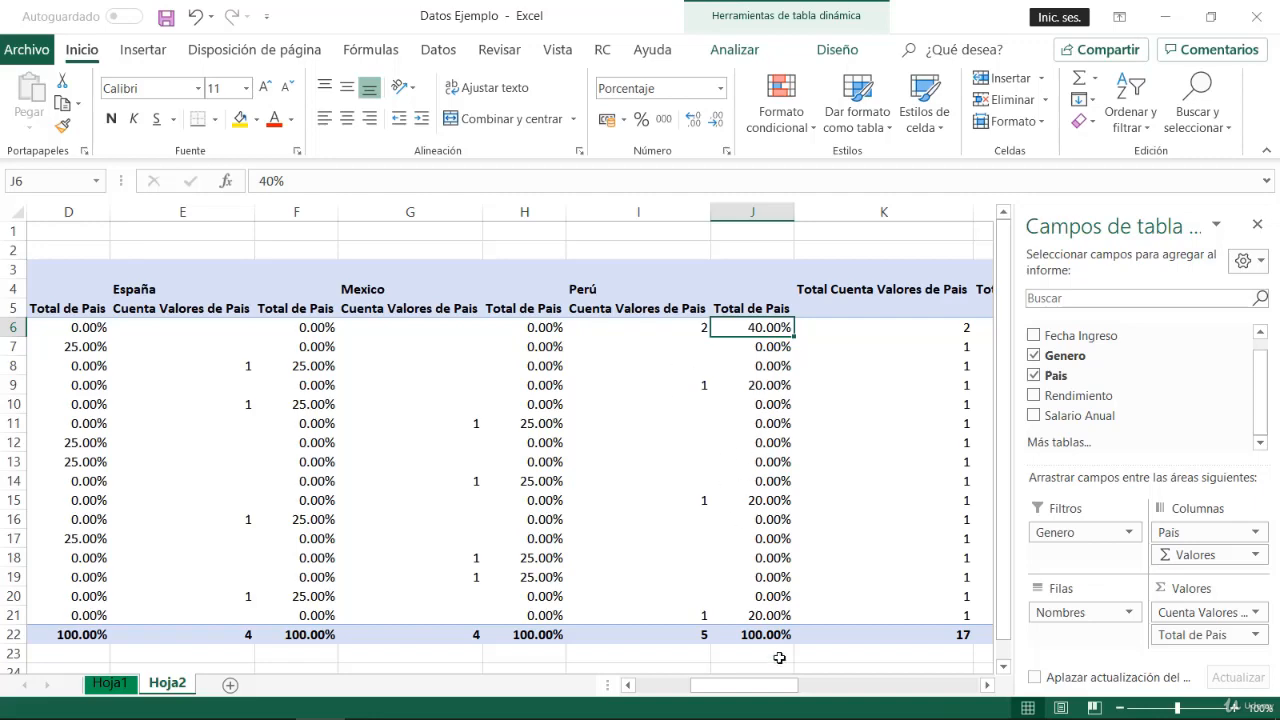
{"action": "left_click_drag", "start_coordinate": [745, 685], "coordinate": [798, 685]}
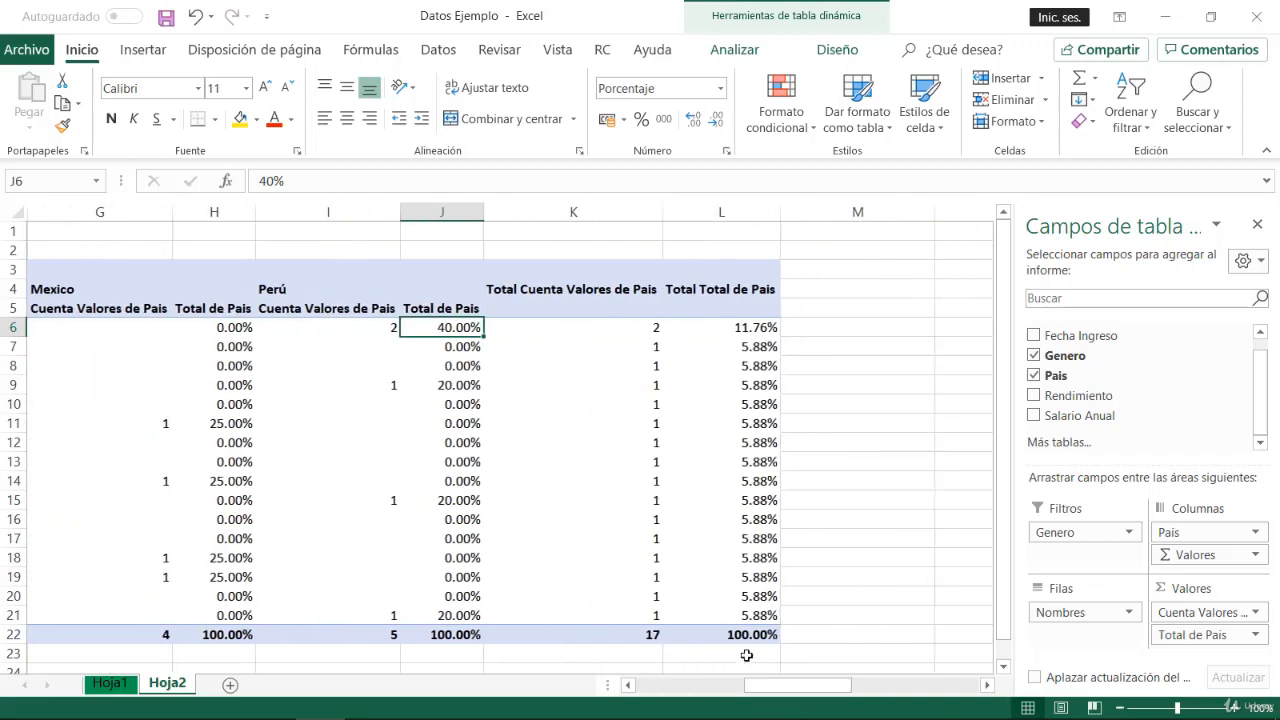
{"action": "left_click", "coordinate": [640, 634]}
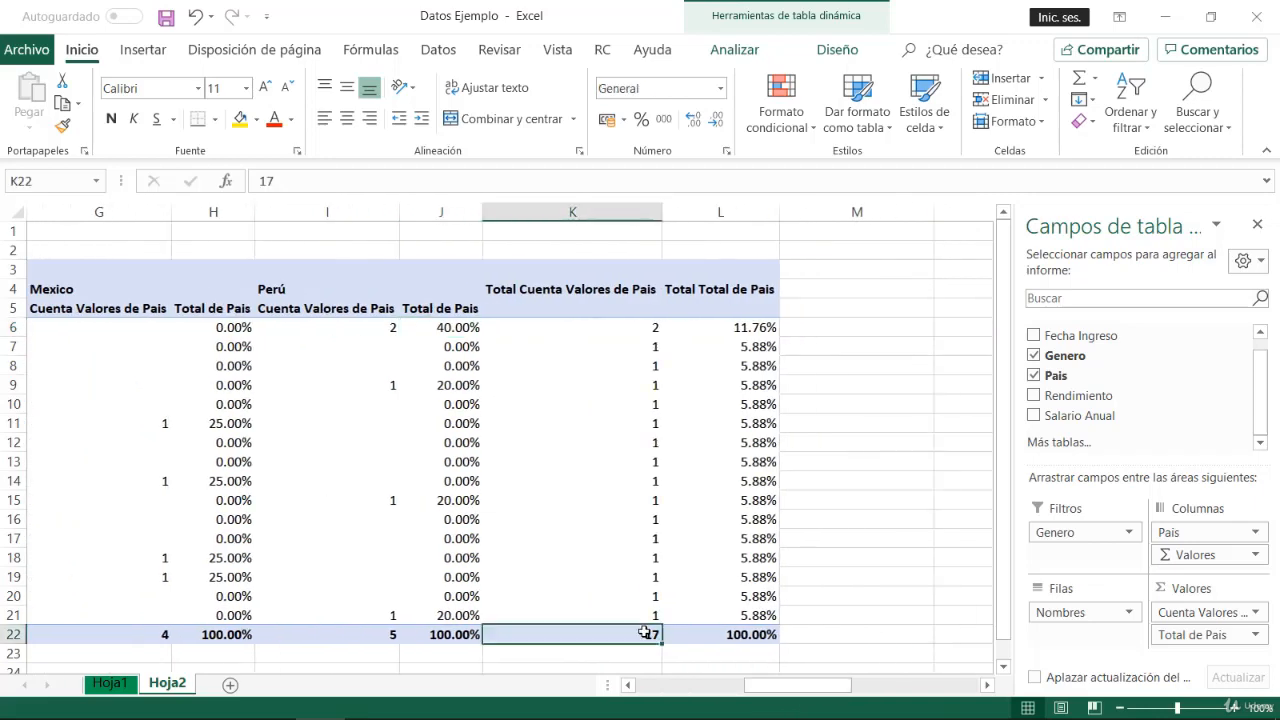
{"action": "left_click", "coordinate": [425, 328]}
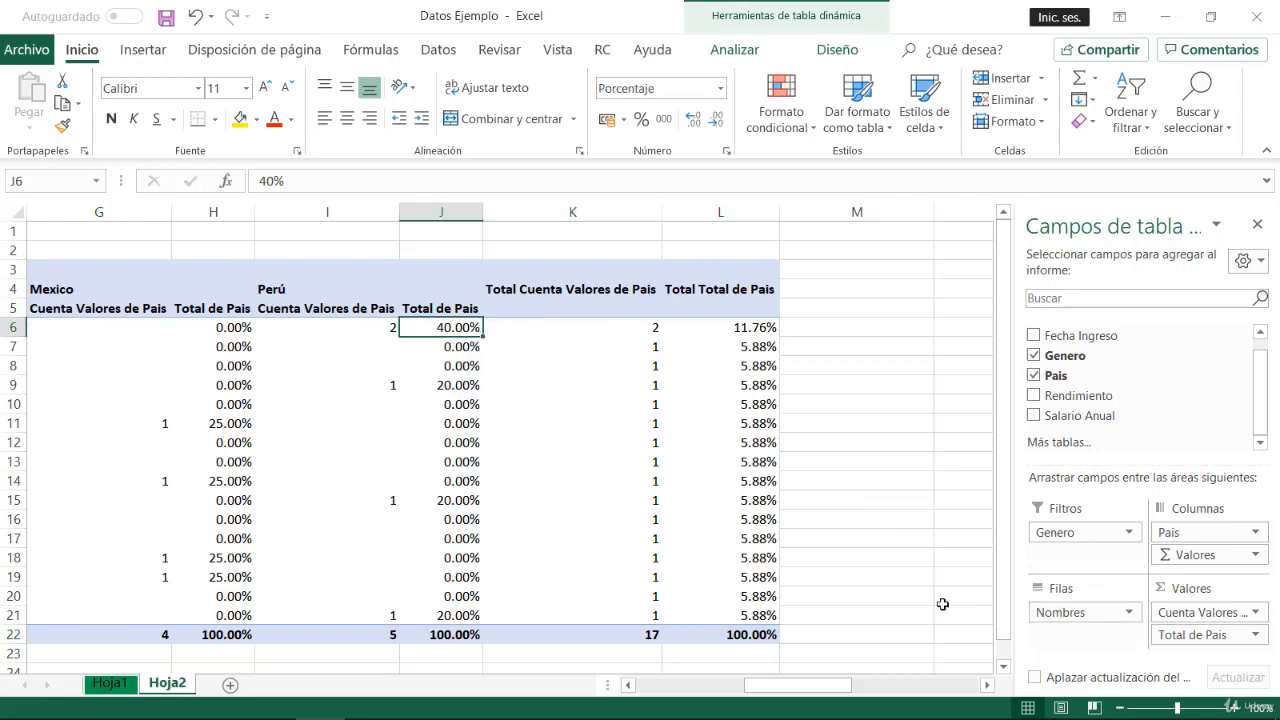
Step: Delete the duplicated employee record in row 20 from the Hoja1 table
{"action": "left_click", "coordinate": [110, 683]}
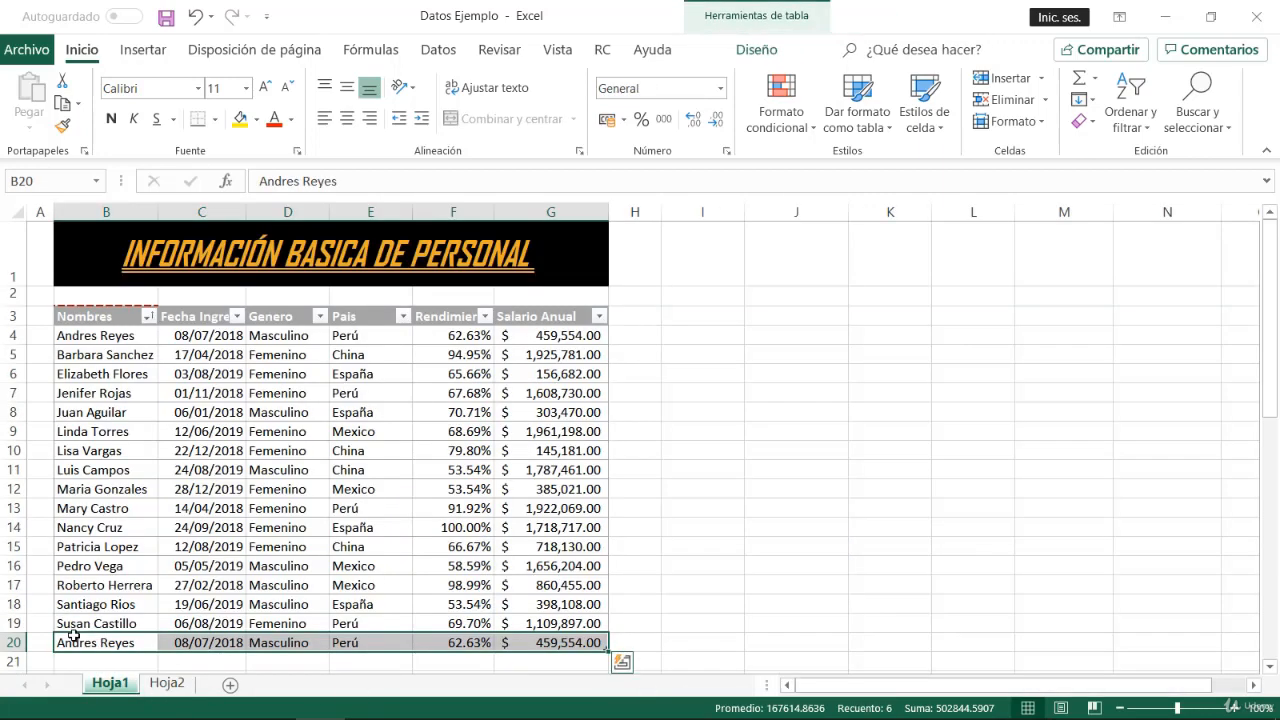
{"action": "right_click", "coordinate": [77, 641]}
{"action": "mouse_move", "coordinate": [142, 350]}
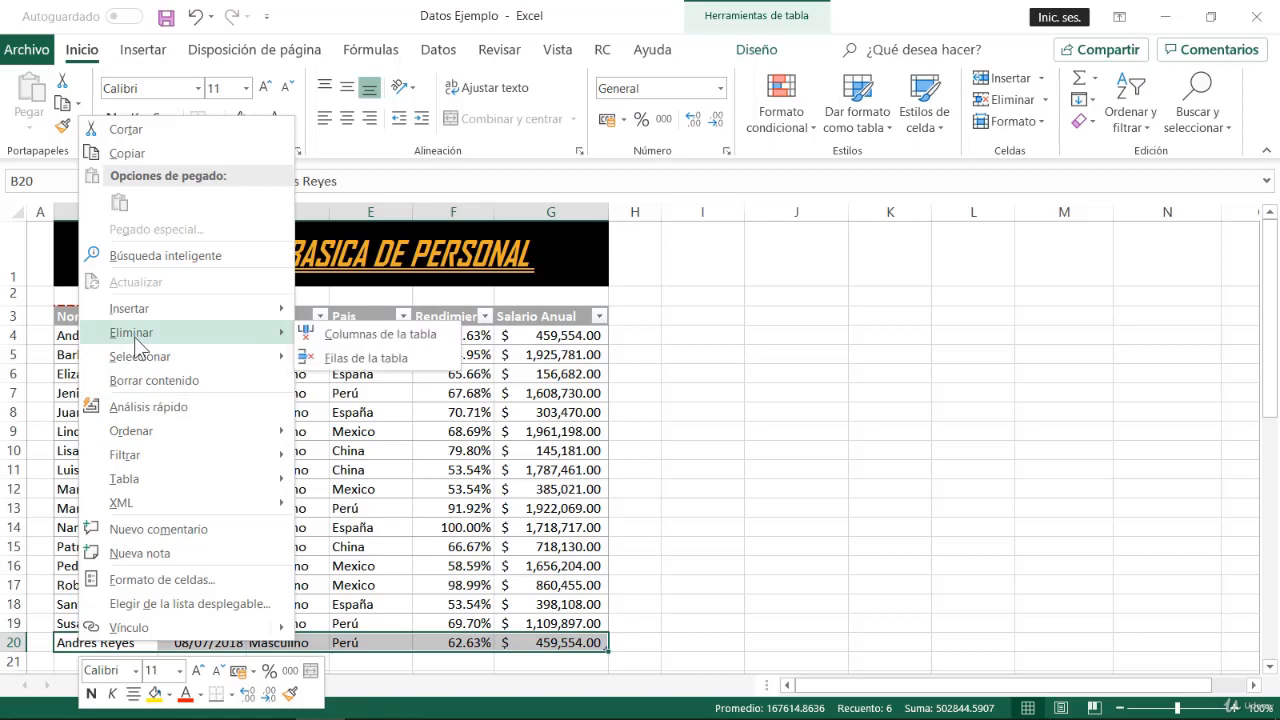
{"action": "left_click", "coordinate": [324, 361]}
{"action": "left_click", "coordinate": [351, 526]}
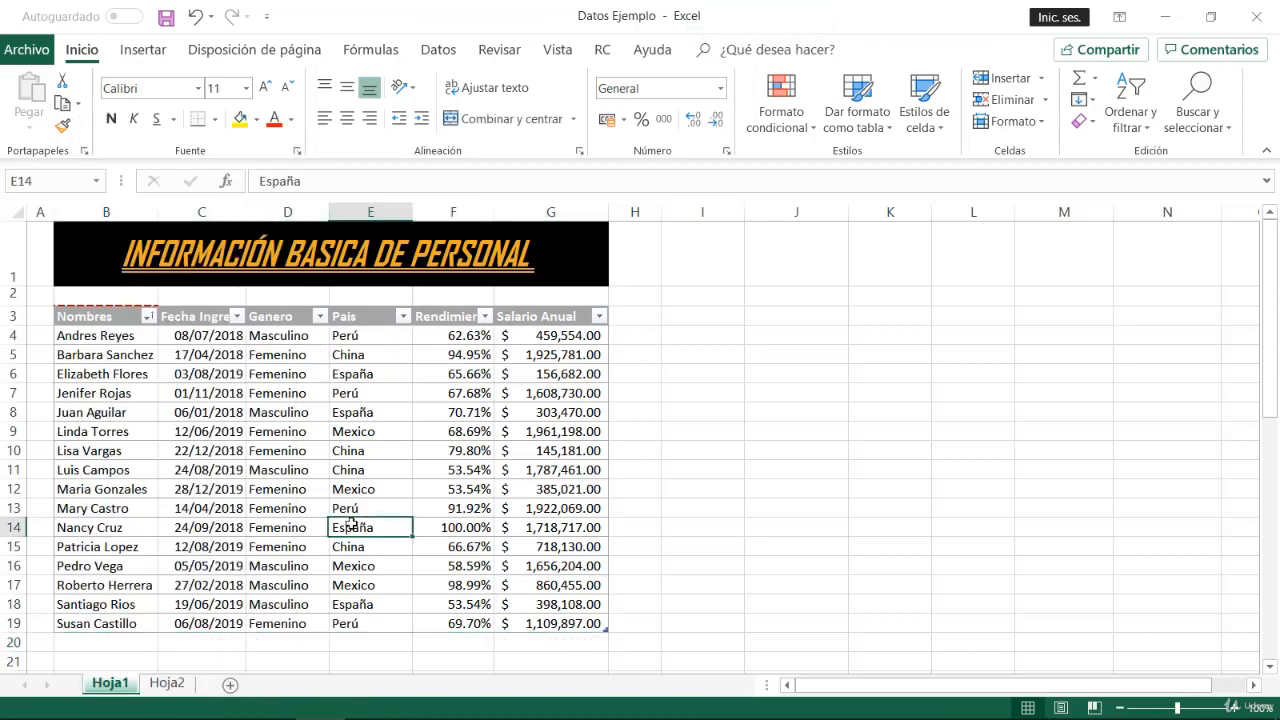
Step: Refresh the pivot table on Hoja2 to reflect the removal of the duplicated record
{"action": "left_click", "coordinate": [167, 683]}
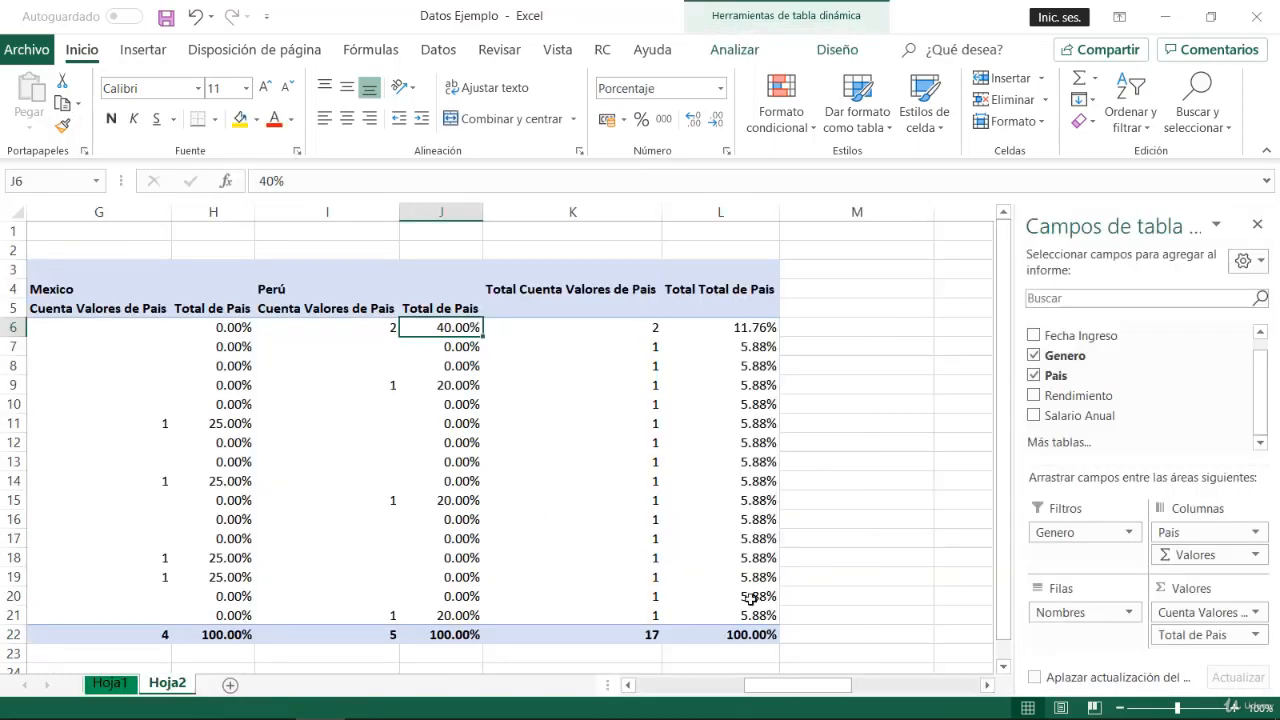
{"action": "right_click", "coordinate": [633, 445]}
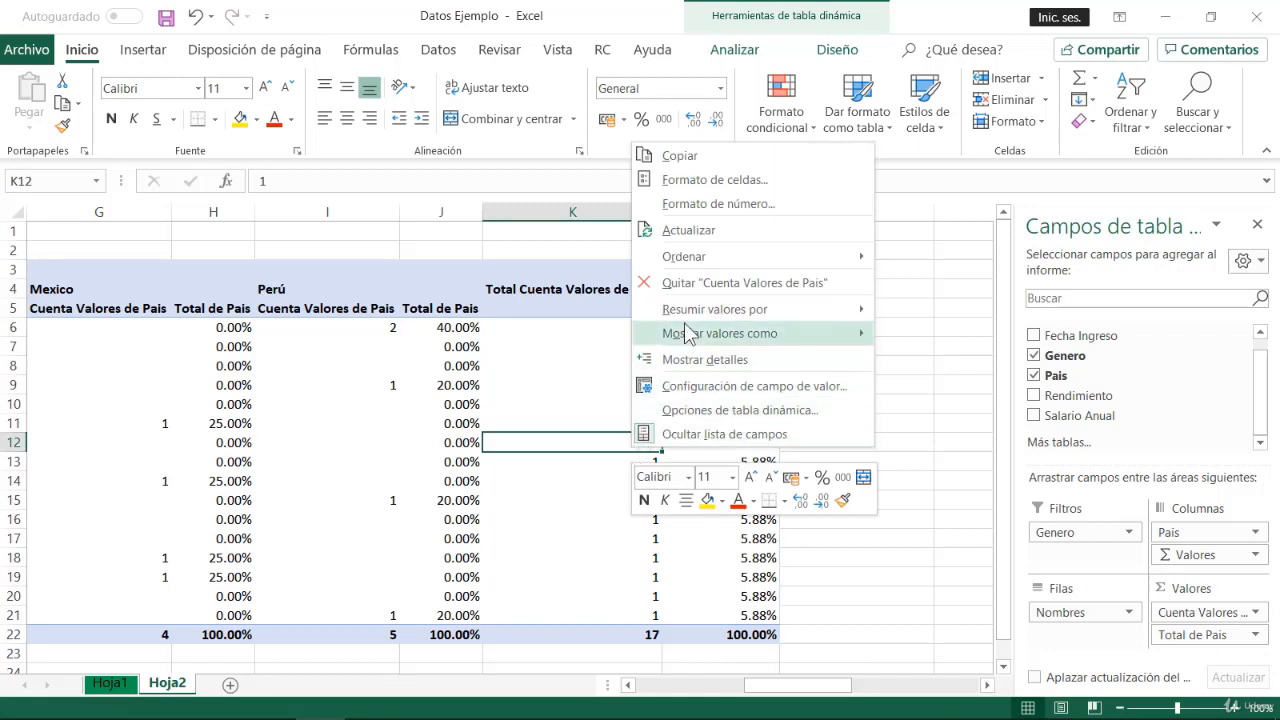
{"action": "left_click", "coordinate": [690, 231]}
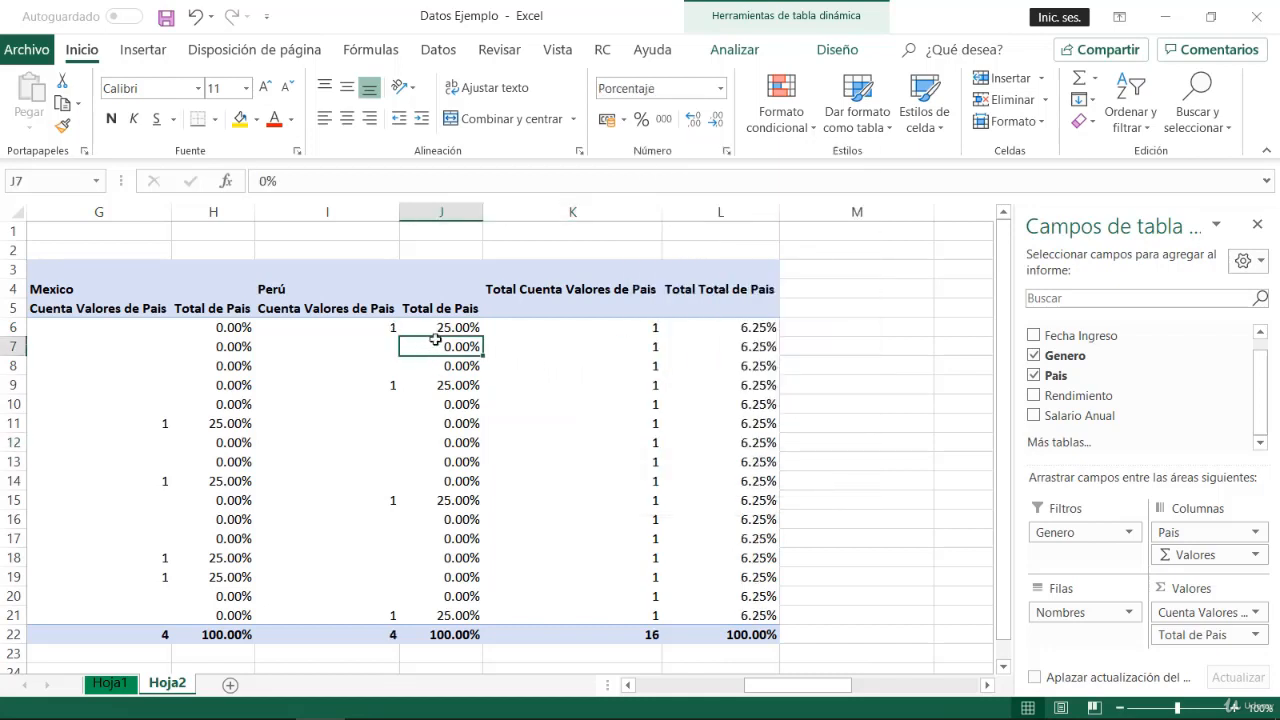
Step: Show the Total de Pais value field as % del total de filas and apply the settings
{"action": "left_click", "coordinate": [1190, 634]}
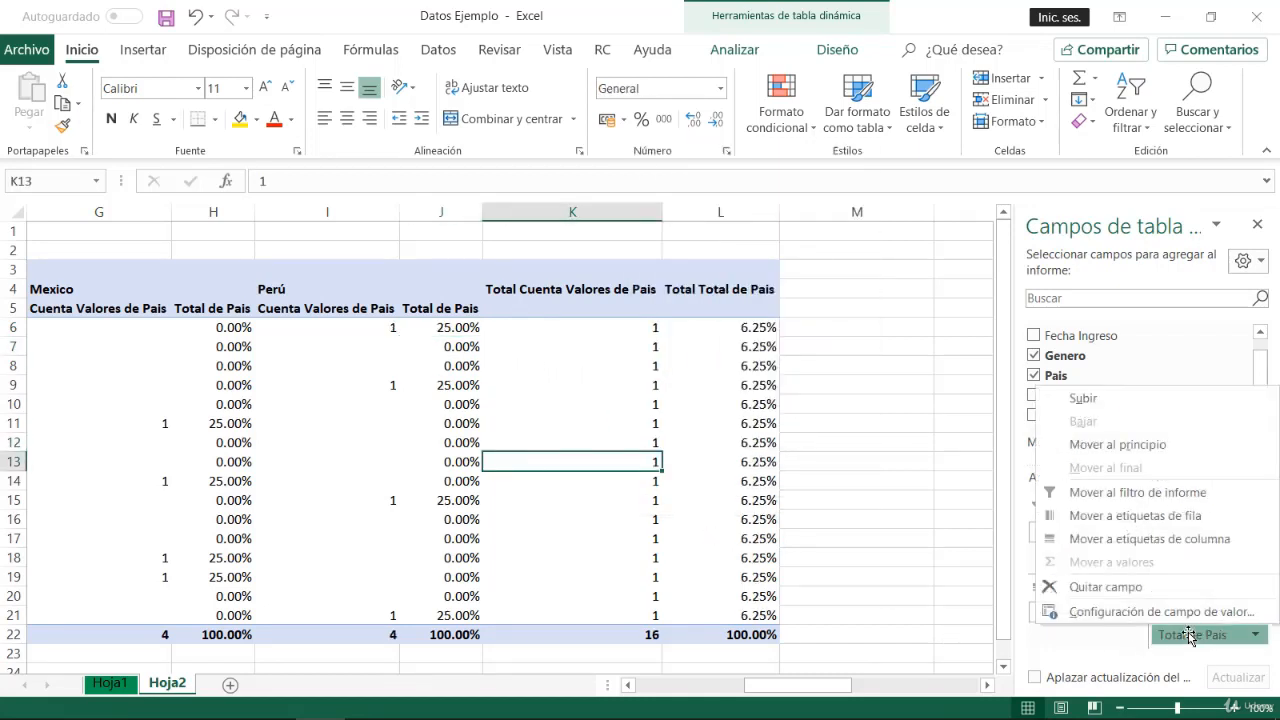
{"action": "left_click", "coordinate": [1143, 611]}
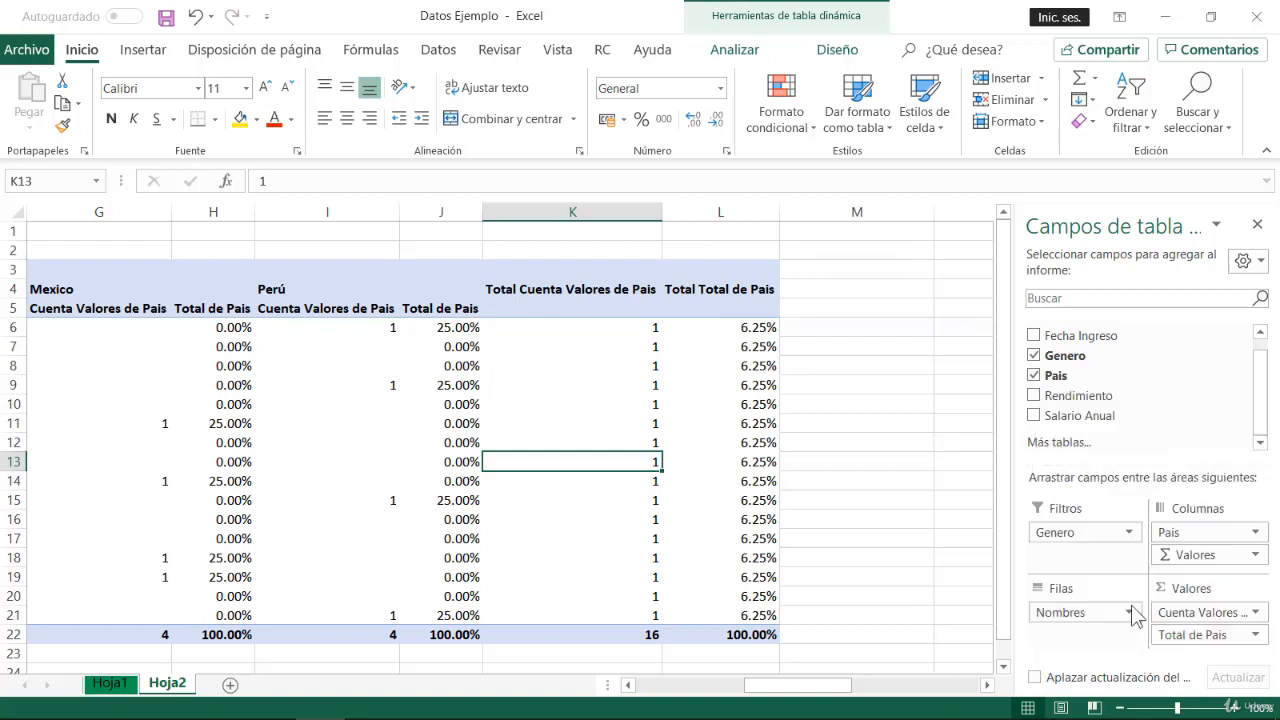
{"action": "left_click", "coordinate": [889, 228]}
{"action": "left_click", "coordinate": [870, 283]}
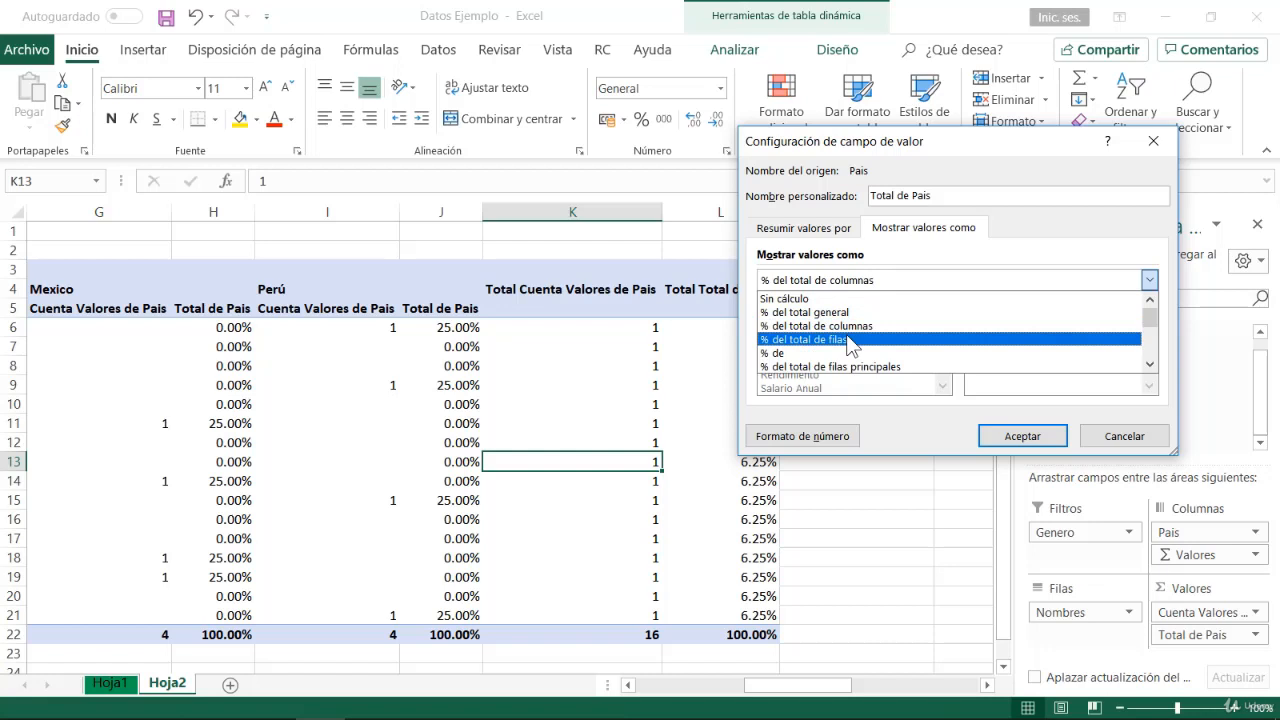
{"action": "left_click", "coordinate": [848, 340]}
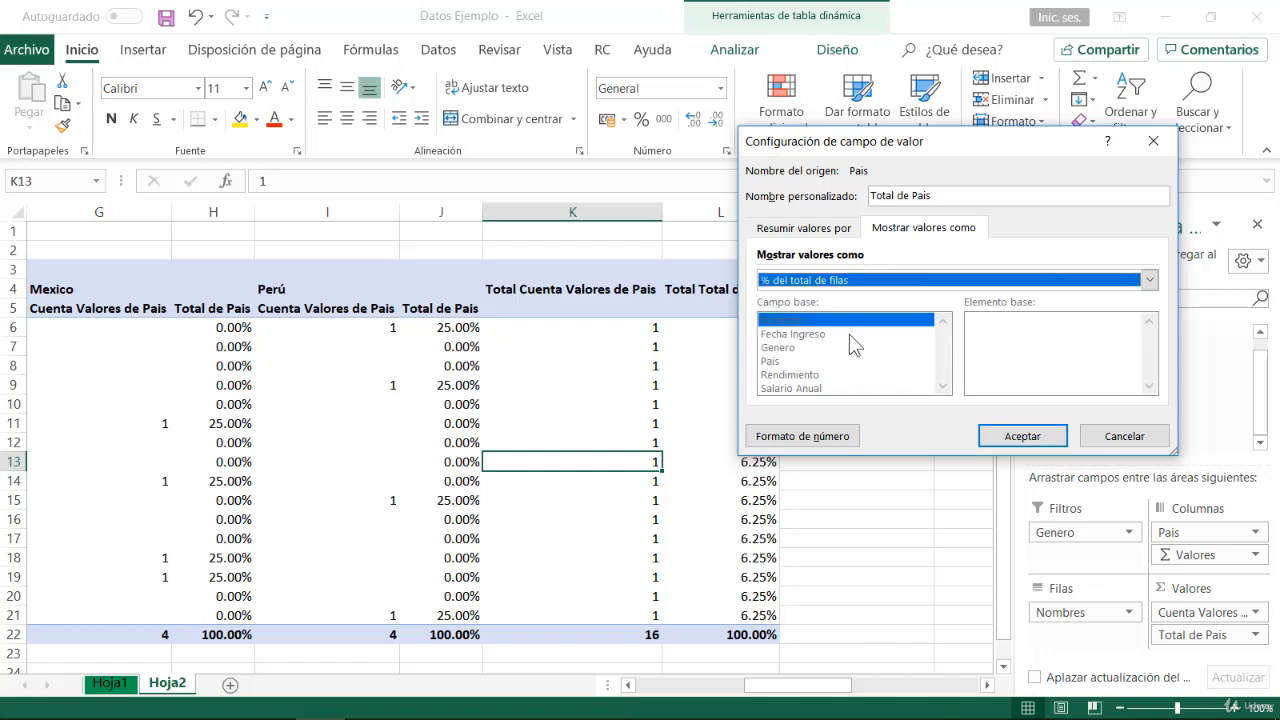
{"action": "left_click", "coordinate": [983, 440]}
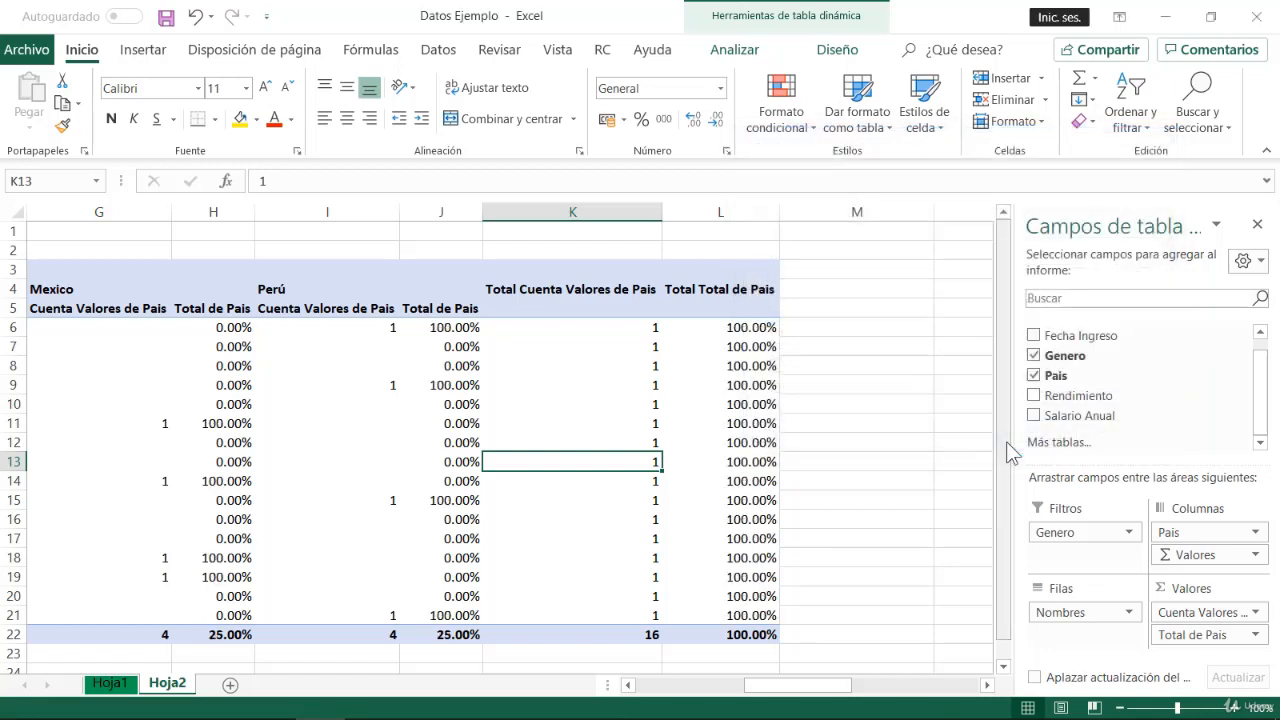
Step: Inspect the row-based Total de Pais percentages under Perú, including its grand total, and the row 7 percentage under China
{"action": "left_click", "coordinate": [440, 327]}
{"action": "left_click", "coordinate": [428, 408]}
{"action": "left_click", "coordinate": [447, 635]}
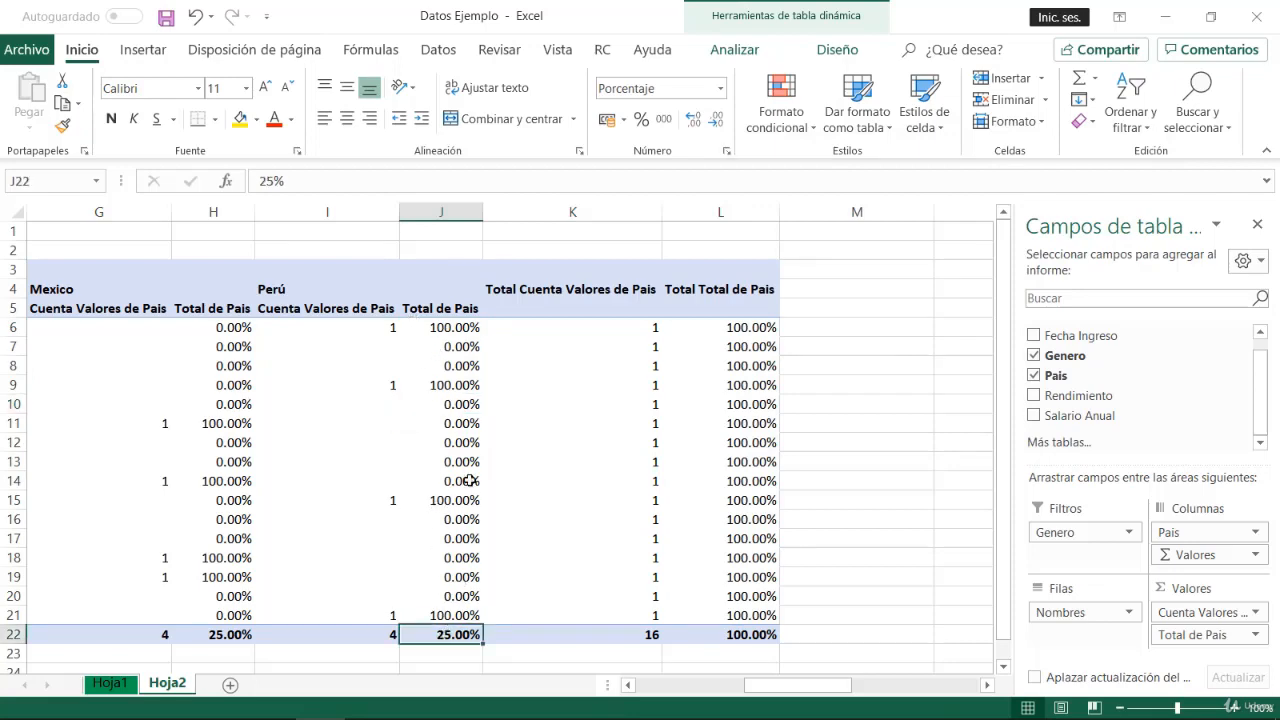
{"action": "left_click_drag", "start_coordinate": [778, 685], "coordinate": [660, 673]}
{"action": "left_click", "coordinate": [634, 442]}
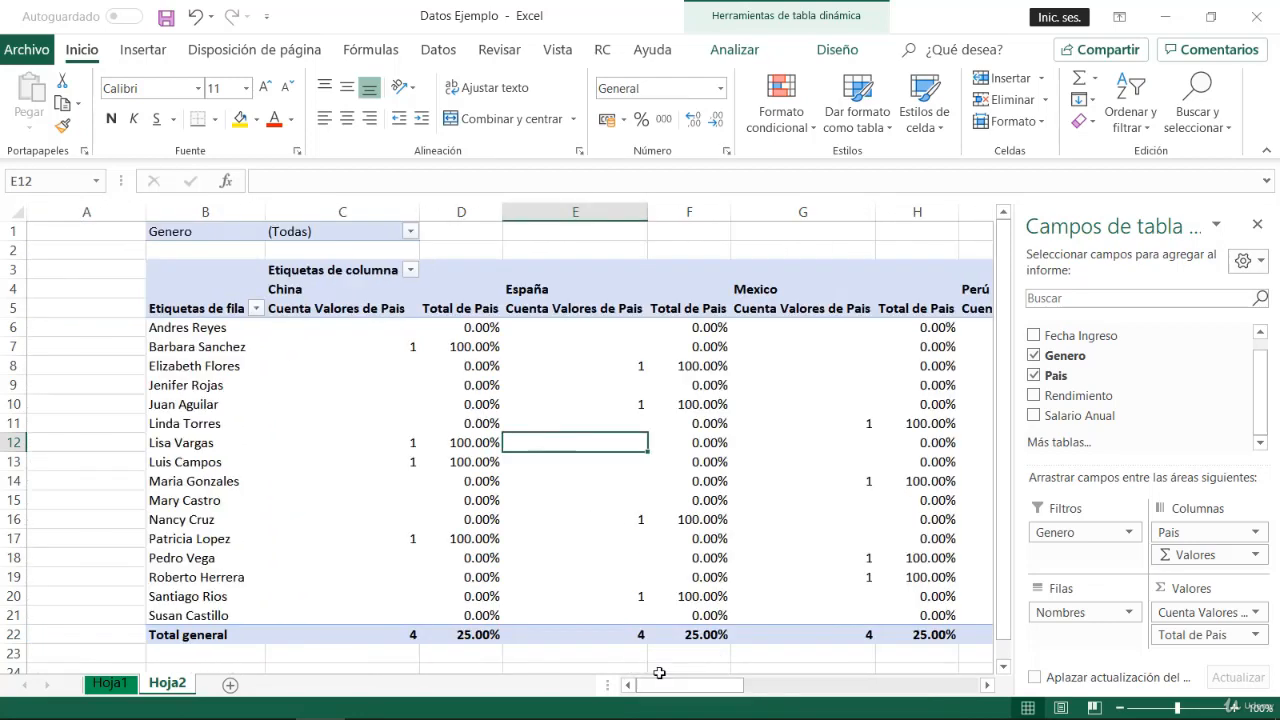
{"action": "left_click", "coordinate": [484, 345]}
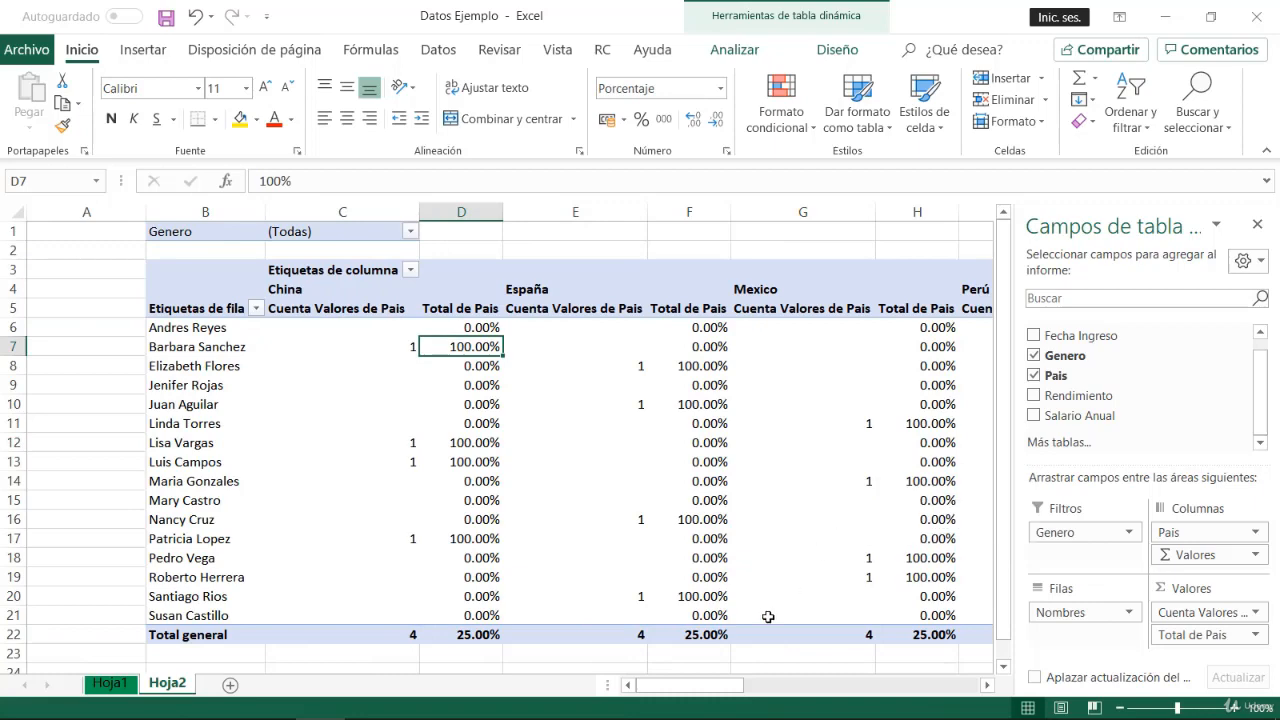
Step: Start a new pivot table based on the personnel table in Hoja1
{"action": "left_click_drag", "start_coordinate": [729, 688], "coordinate": [895, 690]}
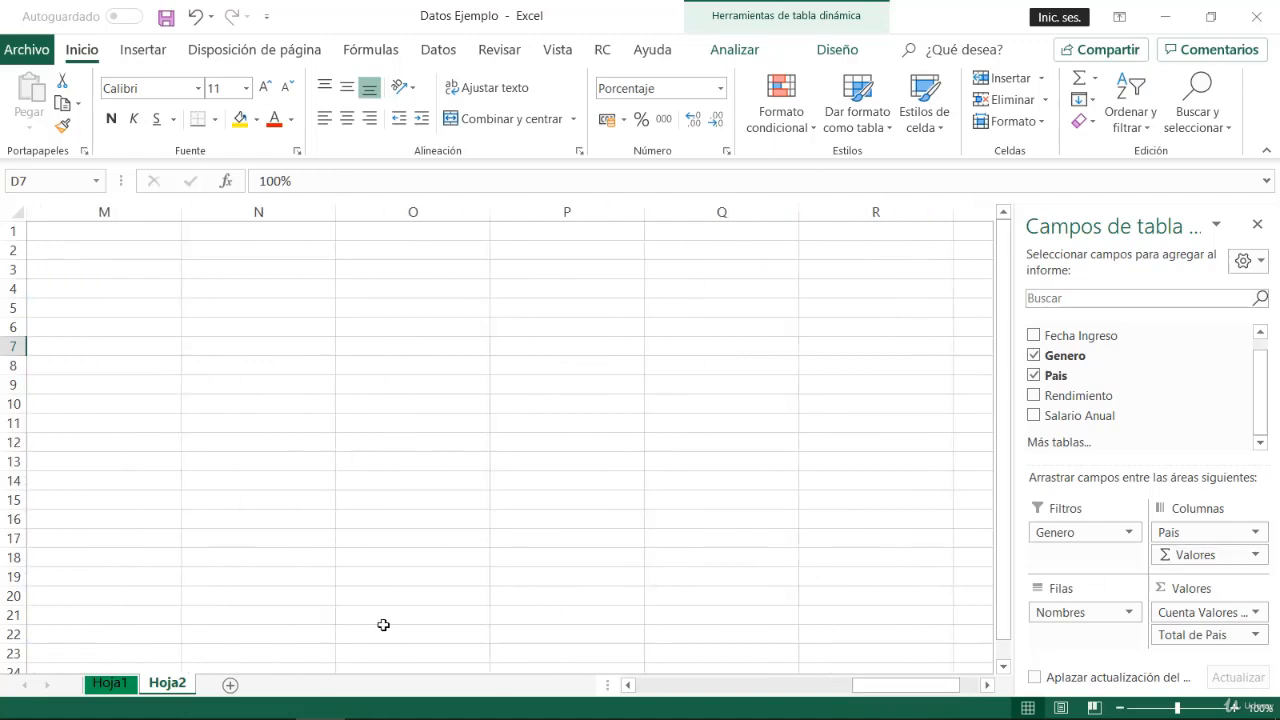
{"action": "left_click", "coordinate": [117, 684]}
{"action": "left_click", "coordinate": [174, 394]}
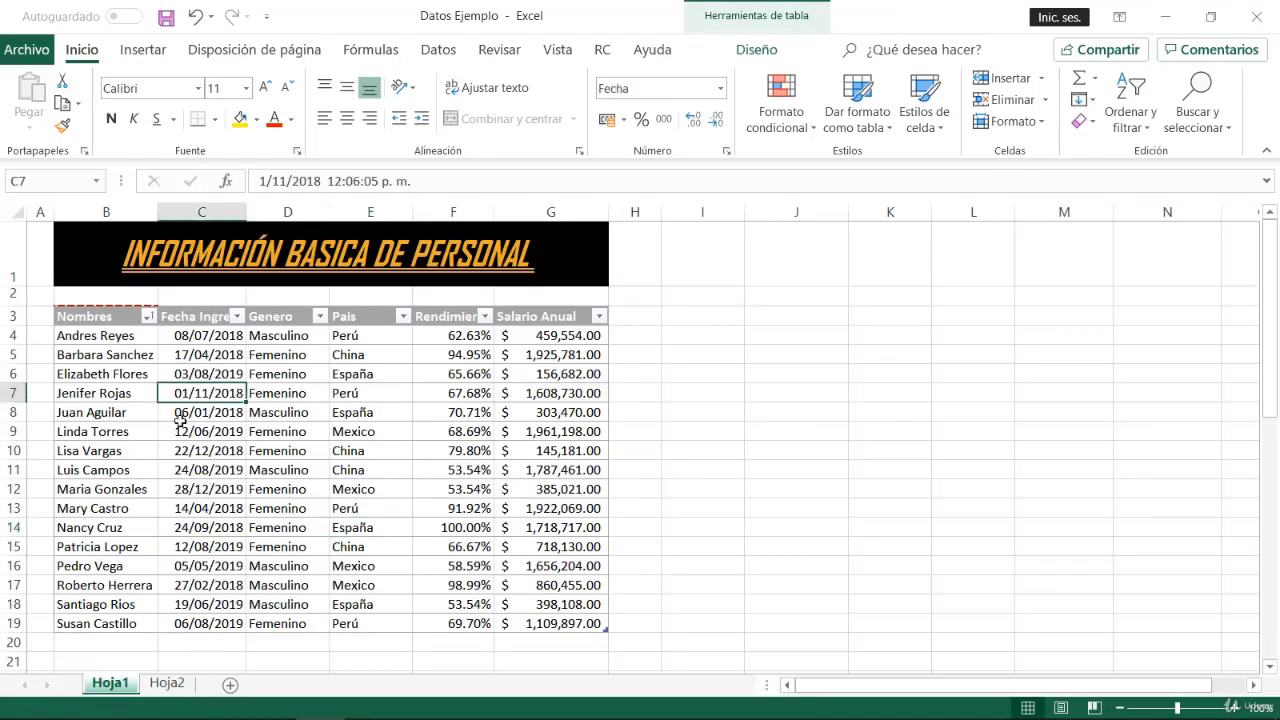
{"action": "left_click", "coordinate": [143, 49]}
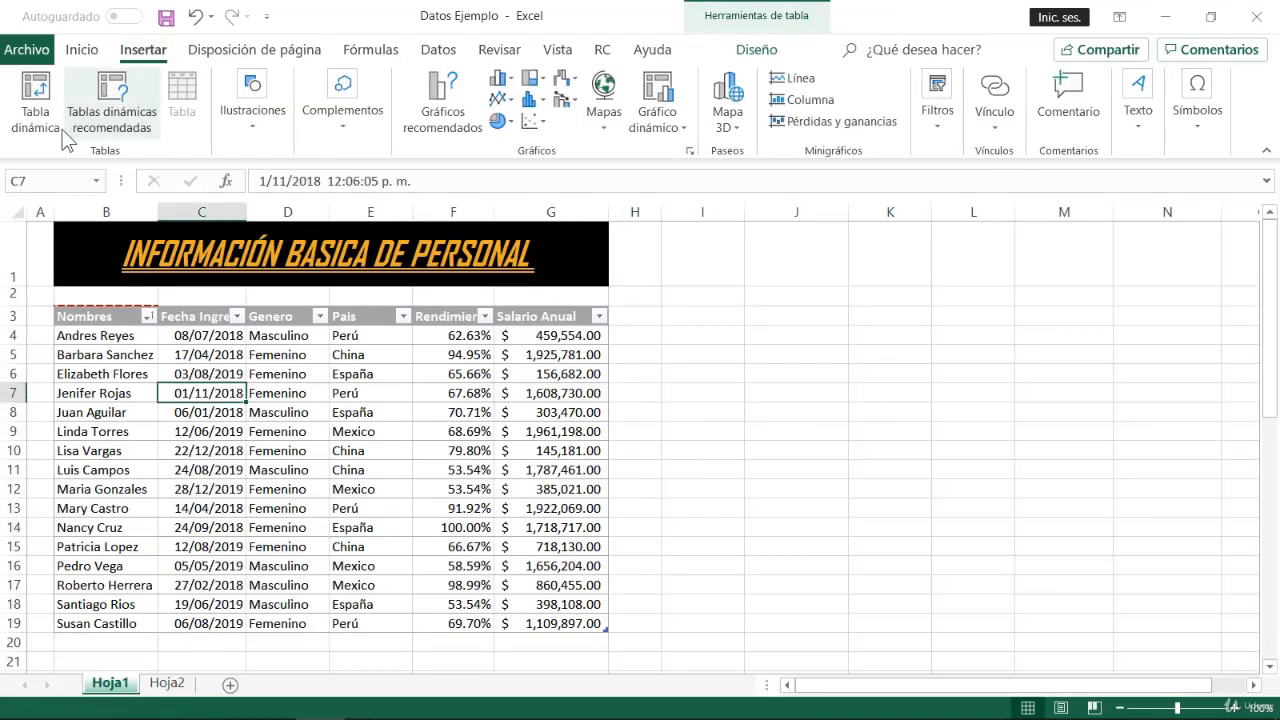
{"action": "left_click", "coordinate": [35, 105]}
{"action": "left_click", "coordinate": [167, 683]}
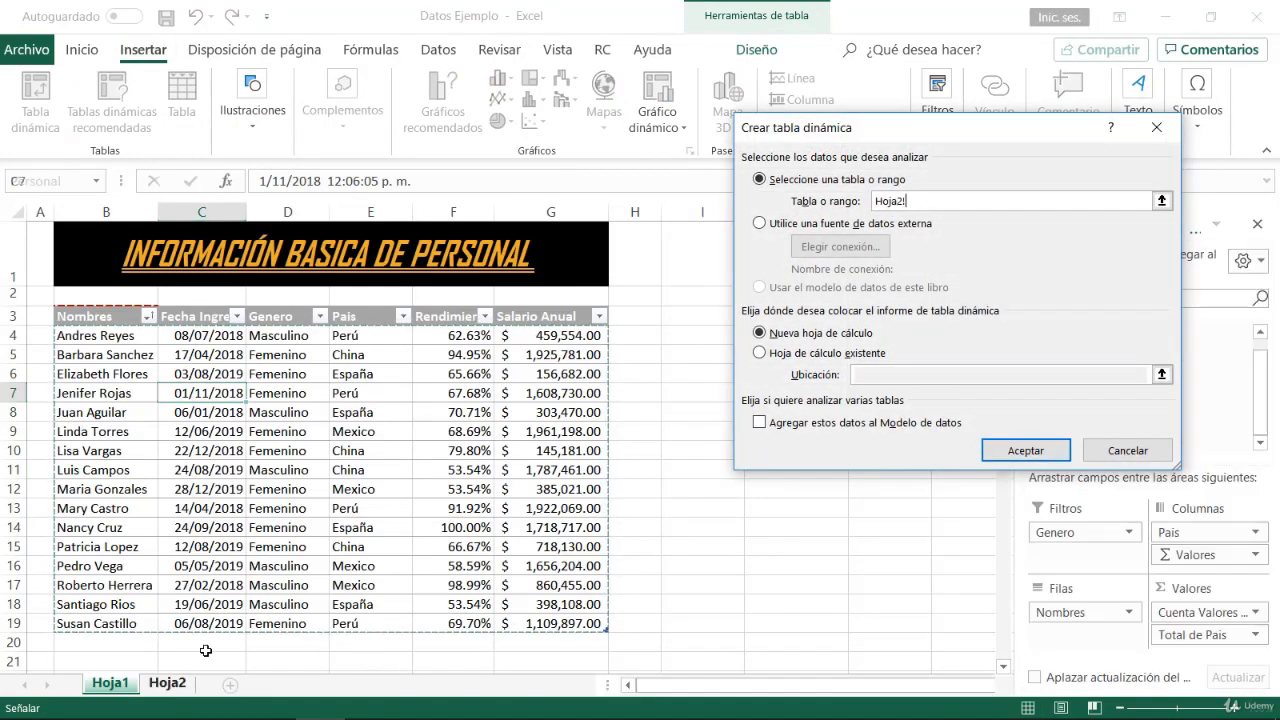
{"action": "left_click_drag", "start_coordinate": [876, 686], "coordinate": [840, 669]}
{"action": "left_click", "coordinate": [515, 268]}
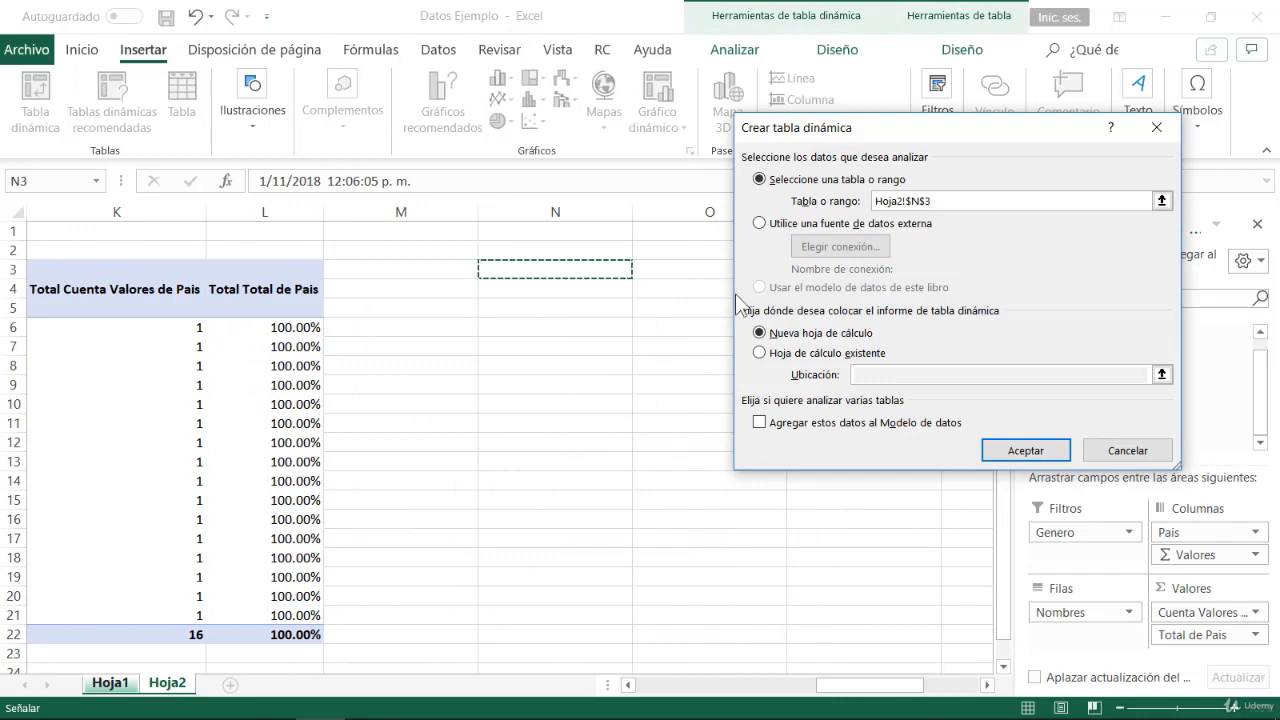
{"action": "left_click", "coordinate": [112, 684]}
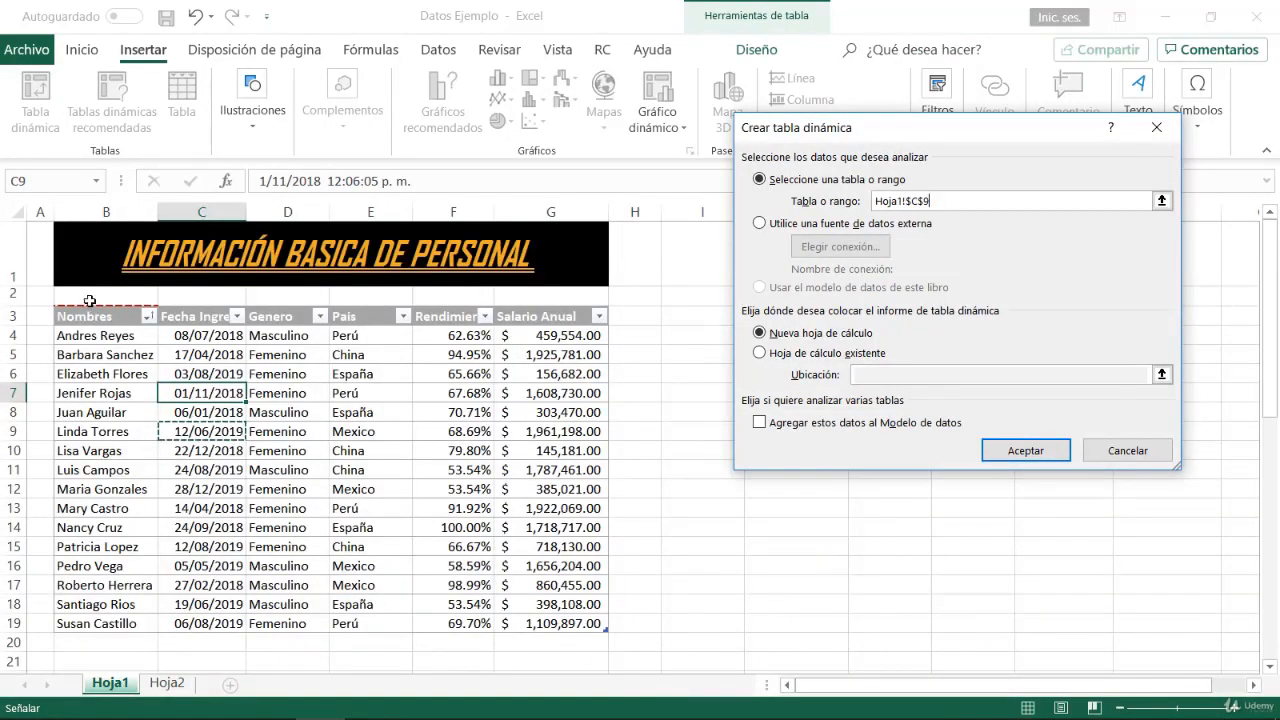
{"action": "left_click_drag", "start_coordinate": [88, 314], "coordinate": [158, 362]}
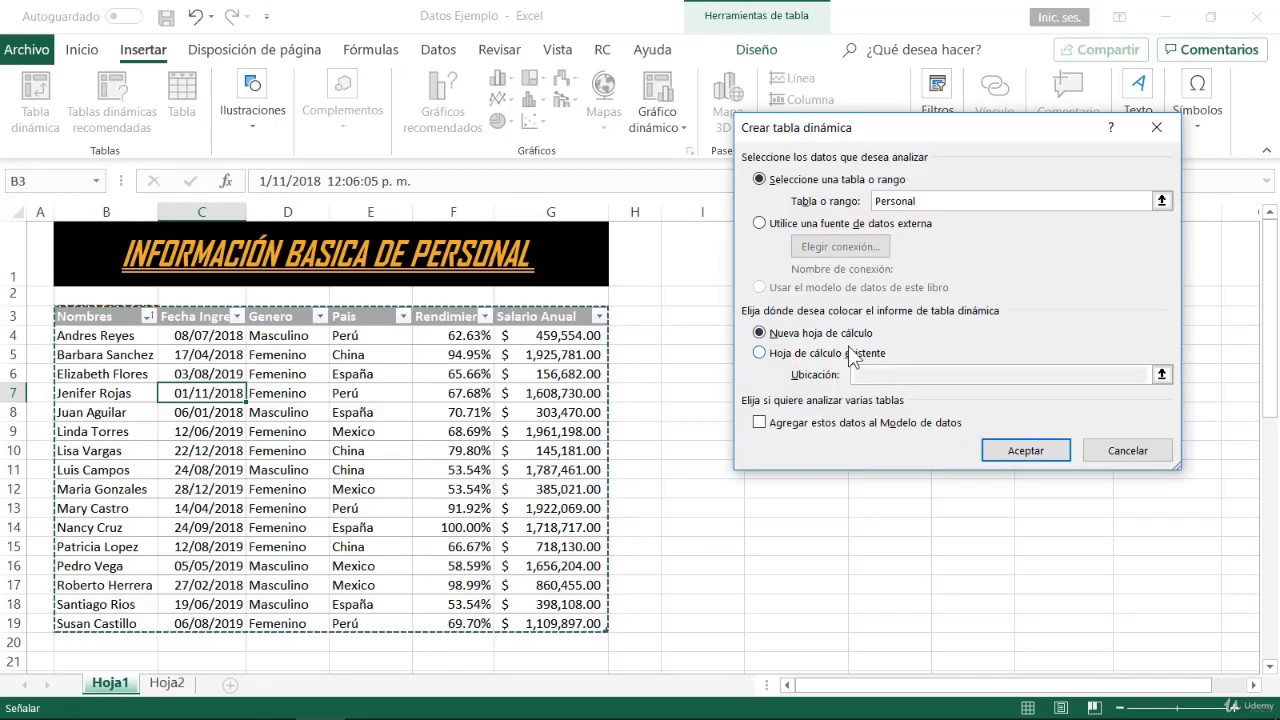
Step: Place the new pivot table on the existing sheet Hoja2 at cell N3 and create it
{"action": "left_click", "coordinate": [855, 353]}
{"action": "left_click", "coordinate": [167, 683]}
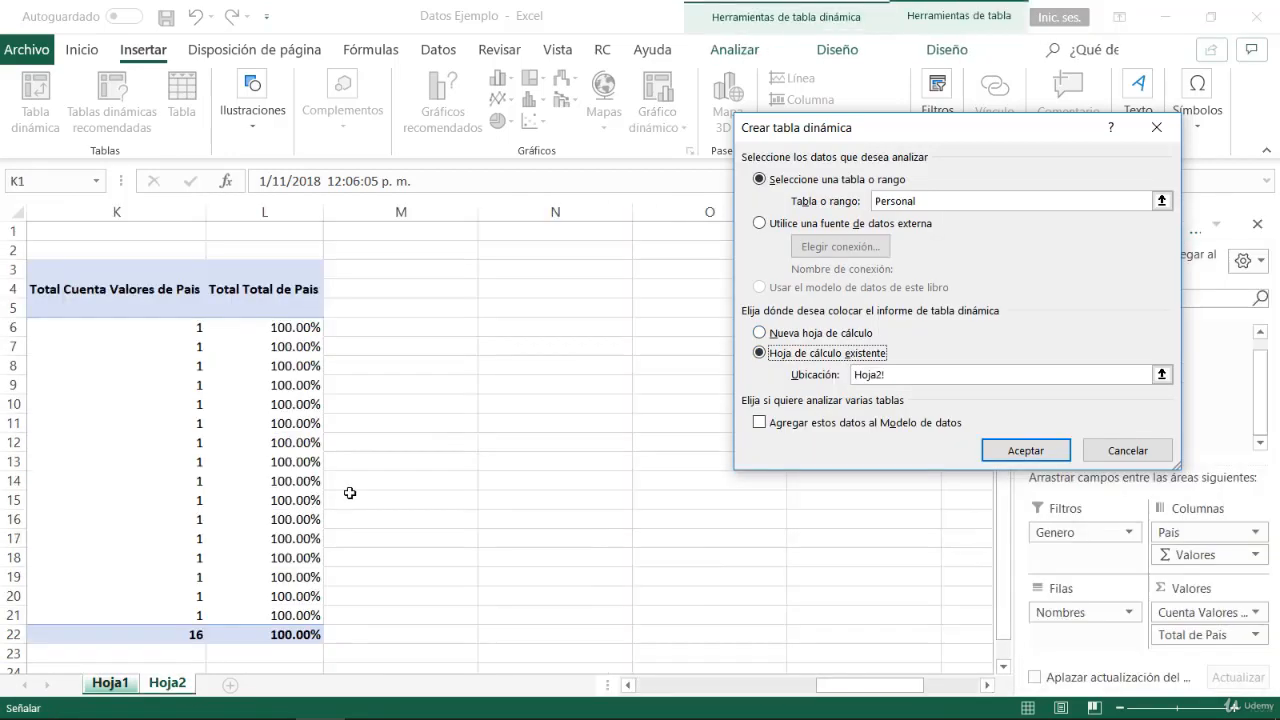
{"action": "left_click", "coordinate": [494, 270]}
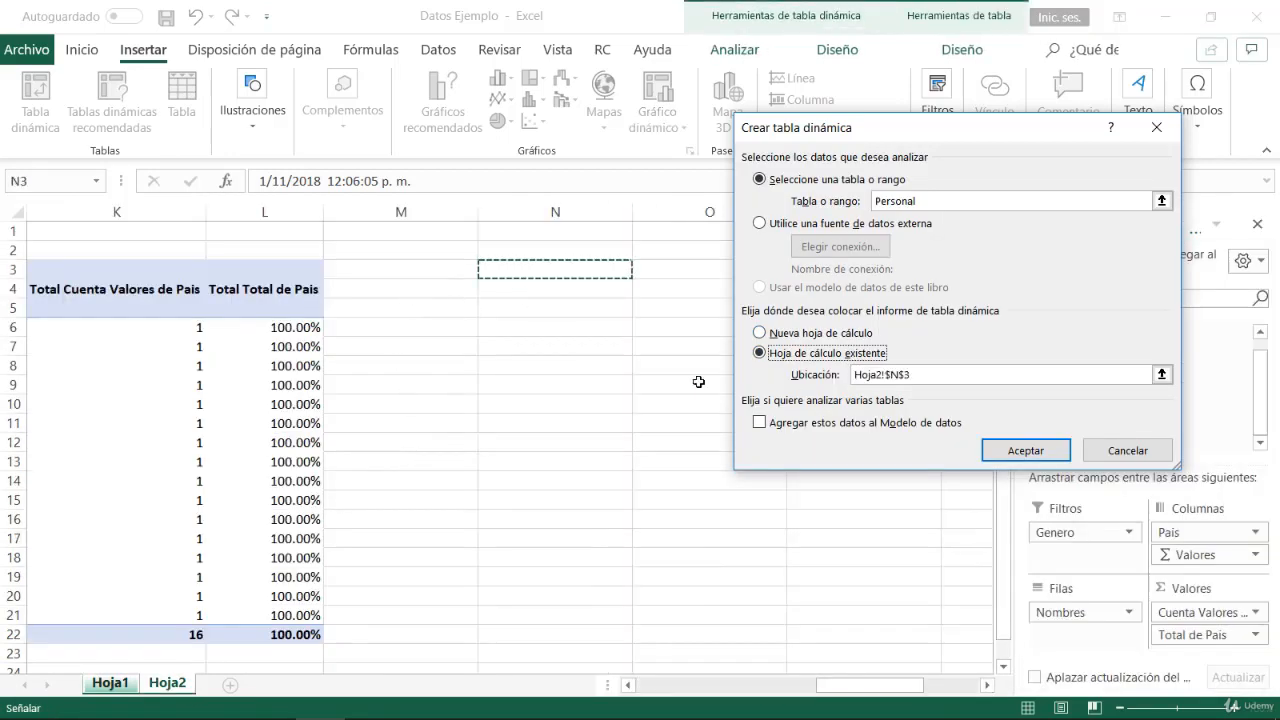
{"action": "left_click", "coordinate": [1025, 451]}
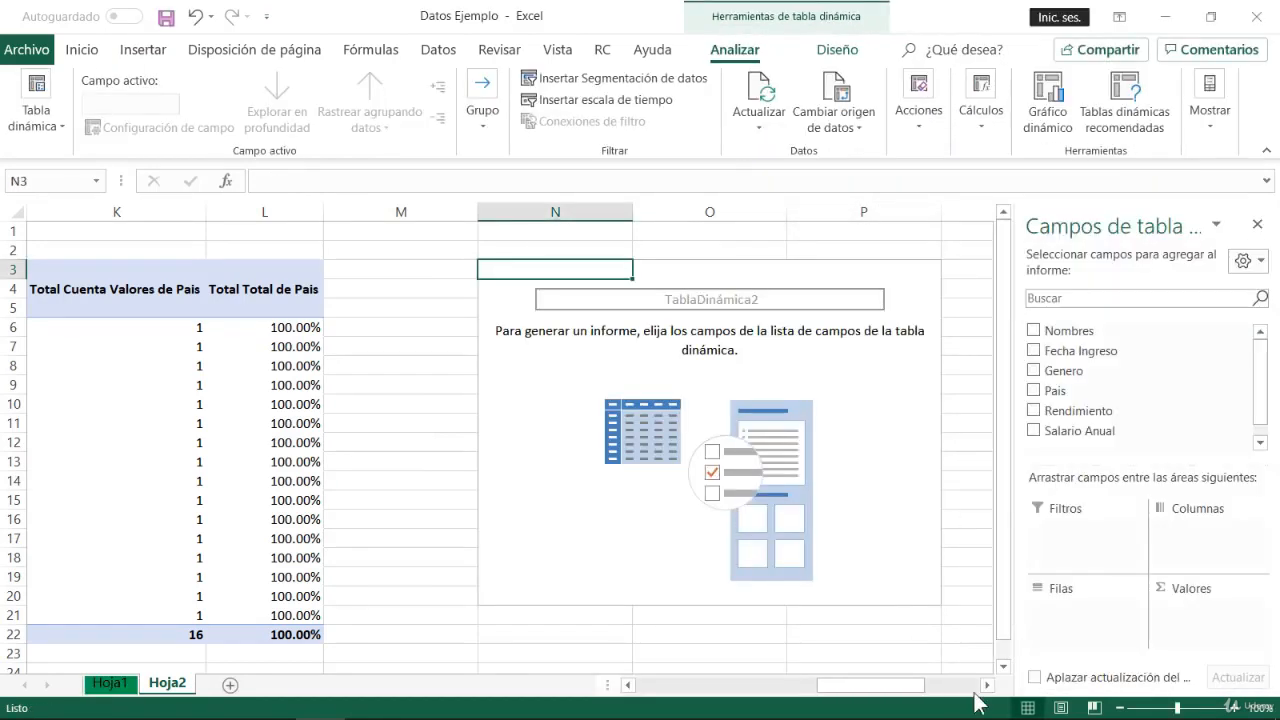
Step: Rename the new empty pivot table as Sueldos
{"action": "left_click", "coordinate": [648, 366]}
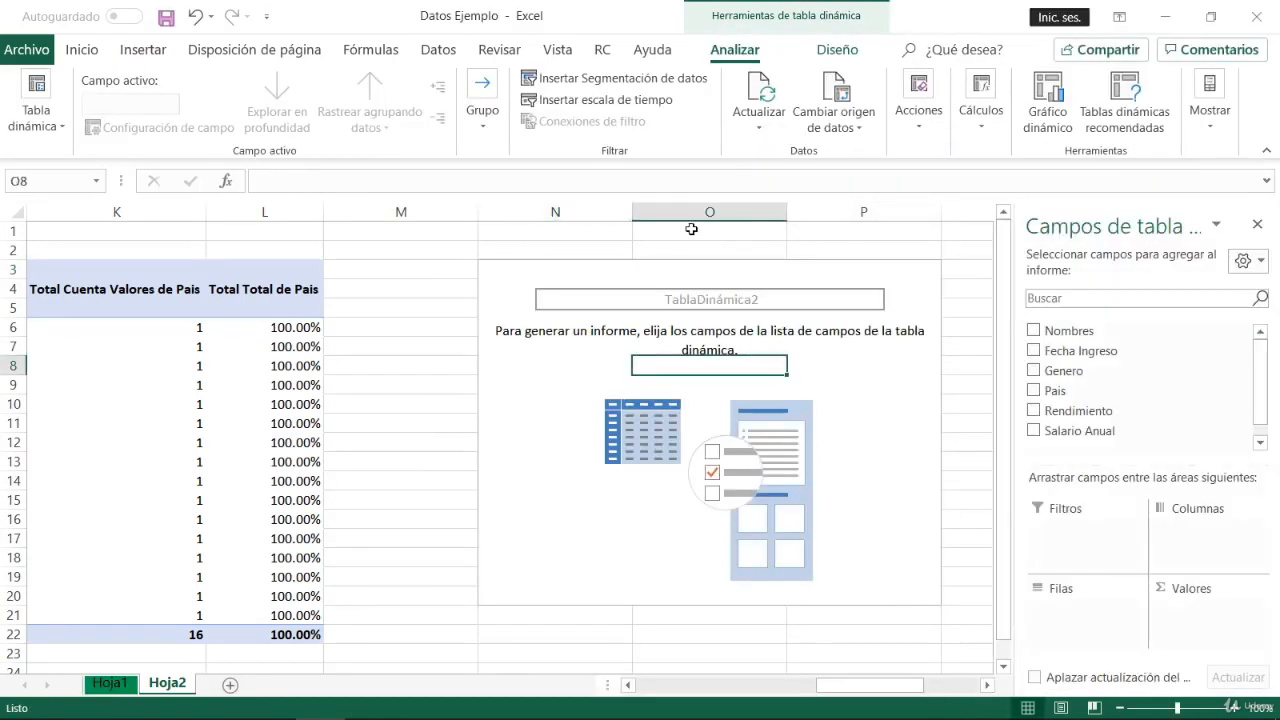
{"action": "left_click", "coordinate": [637, 305]}
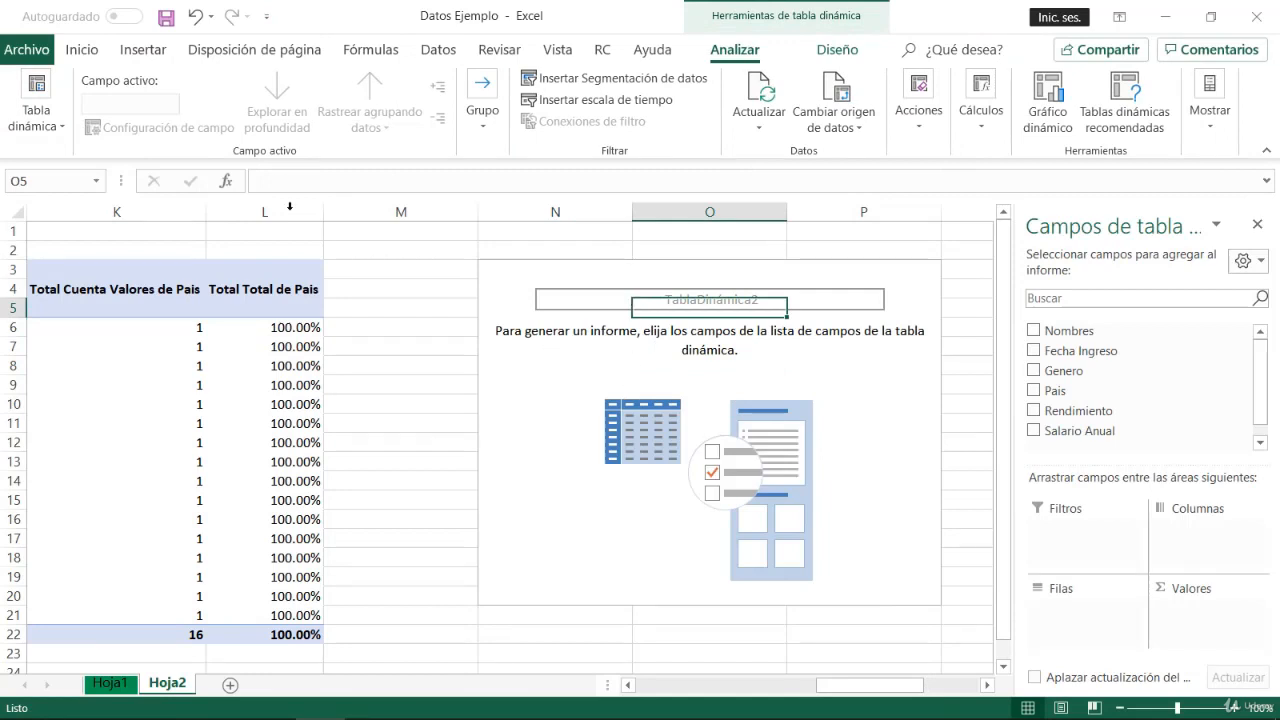
{"action": "left_click", "coordinate": [40, 110]}
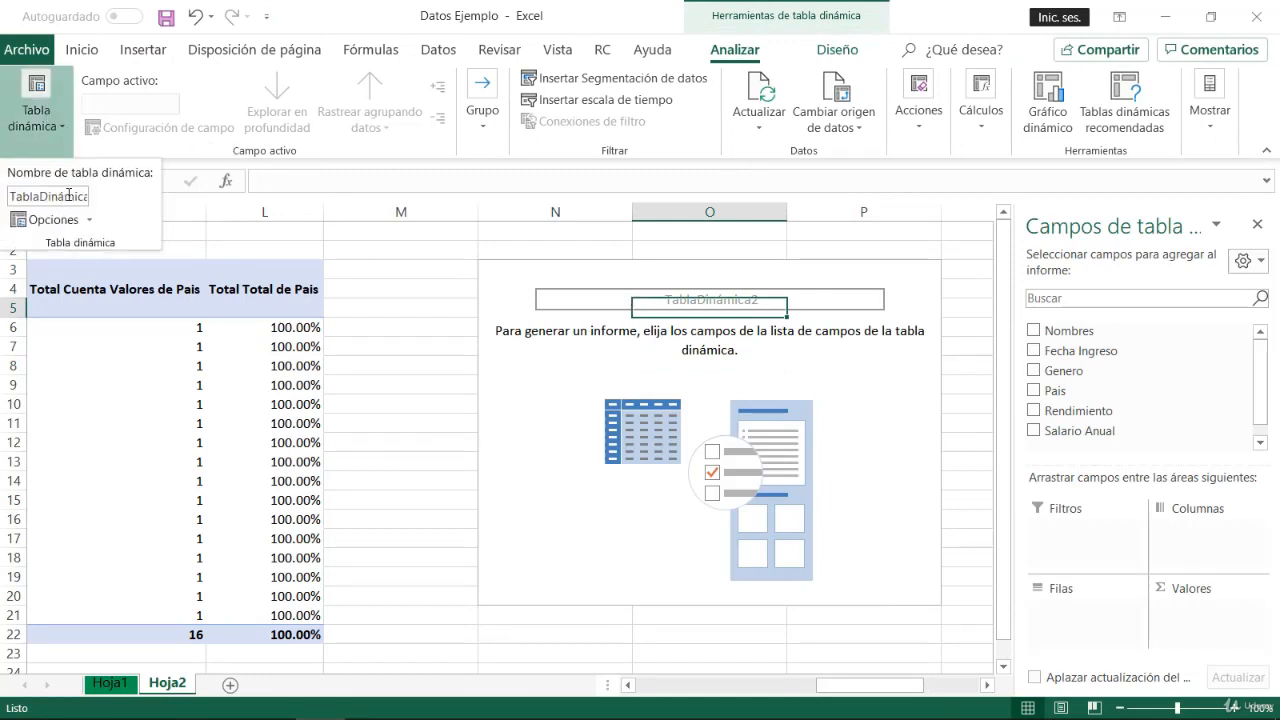
{"action": "left_click", "coordinate": [69, 196]}
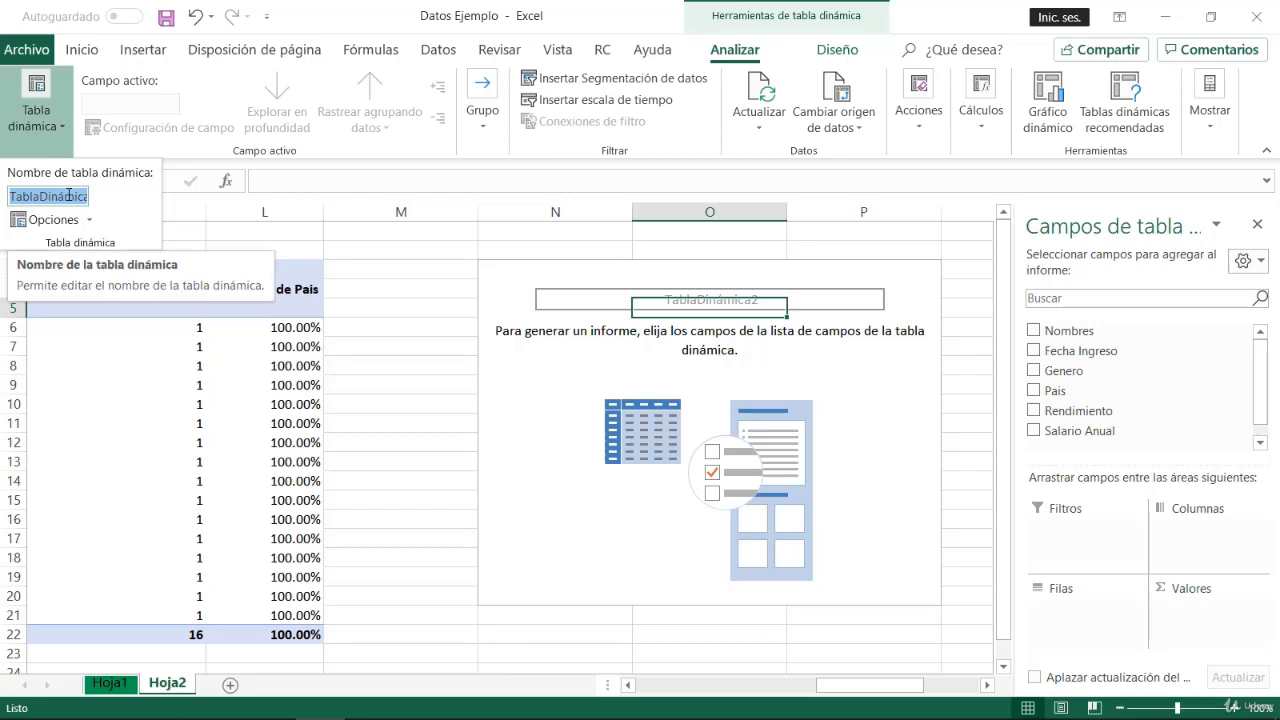
{"action": "type", "text": "Sueldo"}
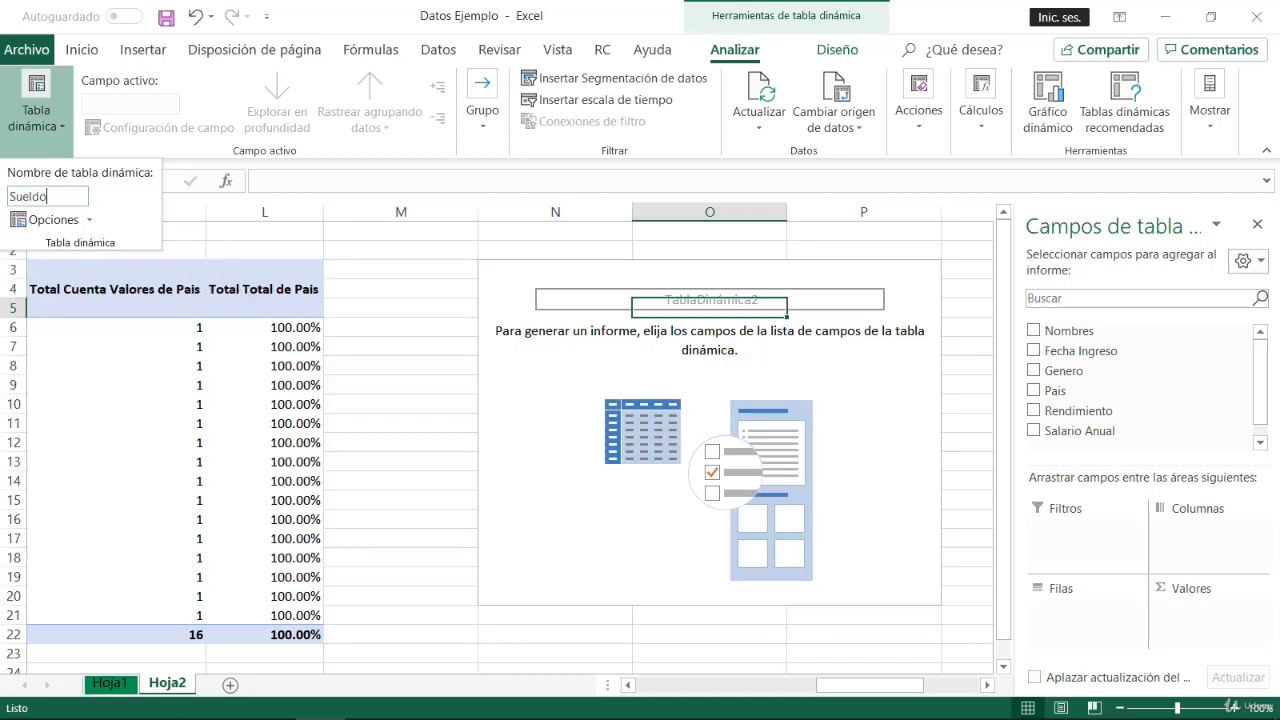
{"action": "type", "text": "s"}
{"action": "key", "text": "Return"}
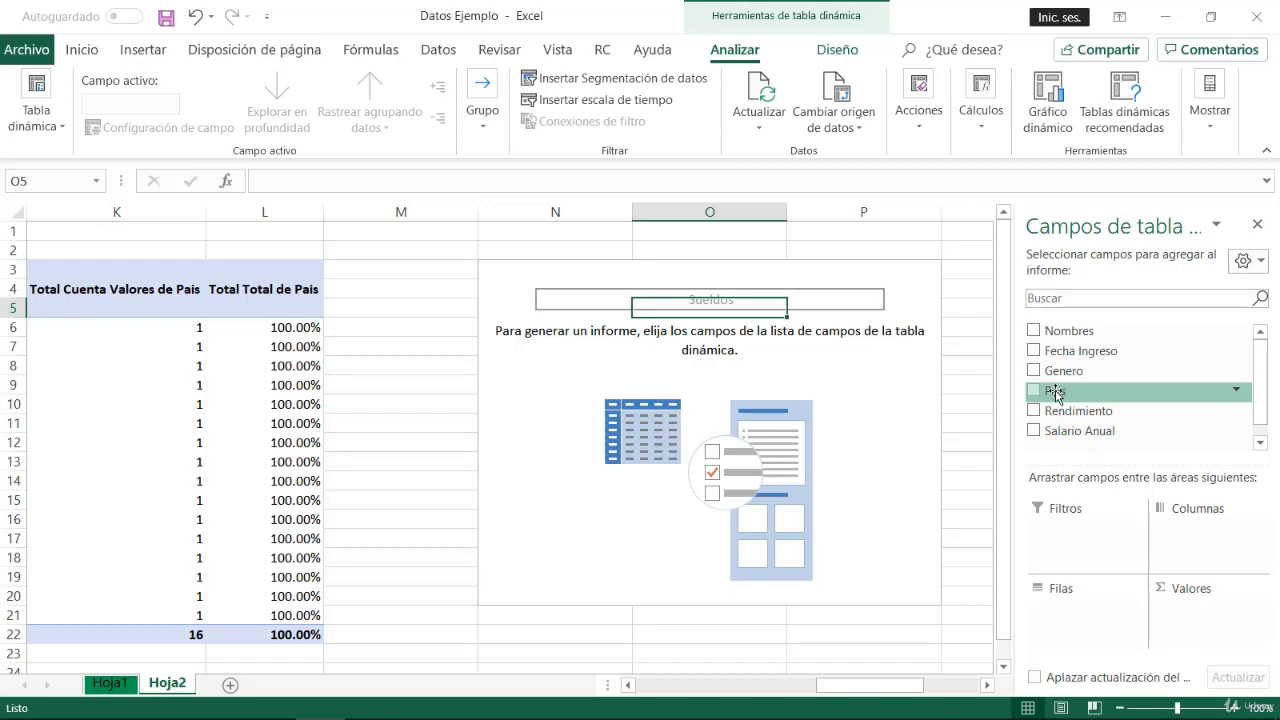
Step: Add Pais as the row field and Salario Anual as a summed value in the Sueldos pivot table
{"action": "left_click_drag", "start_coordinate": [1056, 393], "coordinate": [1062, 620]}
{"action": "left_click", "coordinate": [514, 287]}
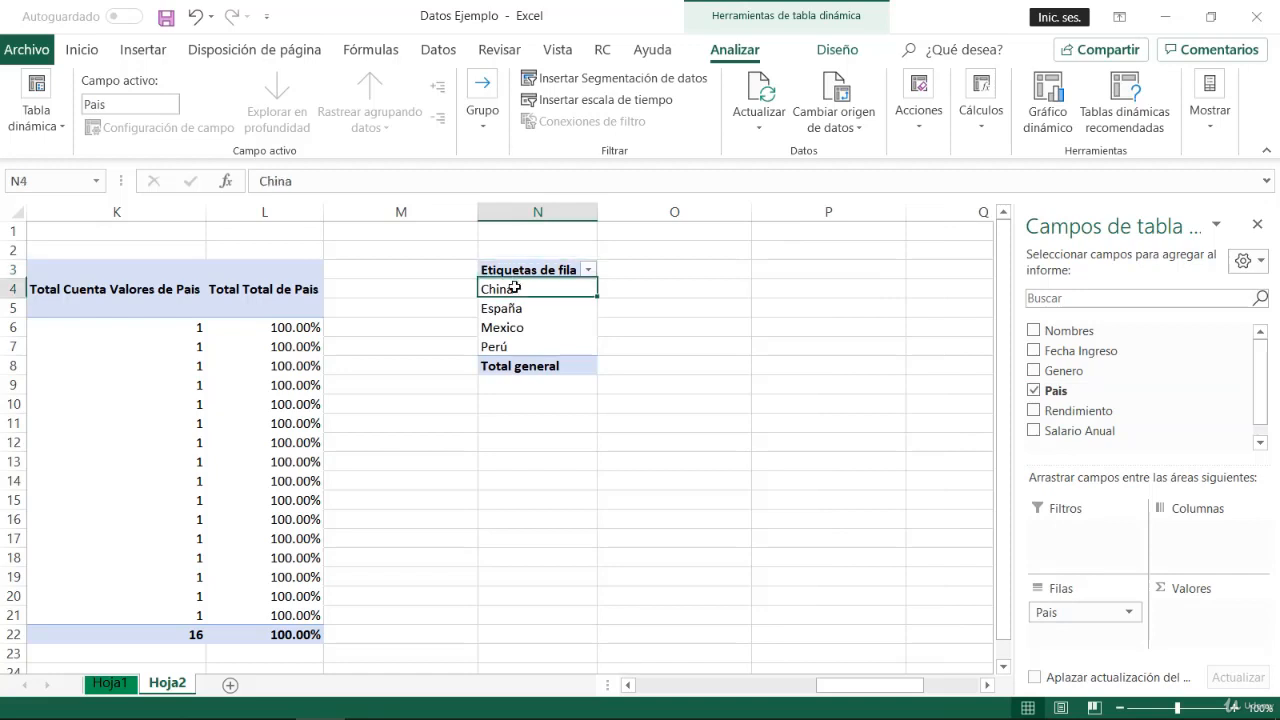
{"action": "left_click", "coordinate": [520, 328]}
{"action": "left_click", "coordinate": [520, 348]}
{"action": "left_click", "coordinate": [522, 291]}
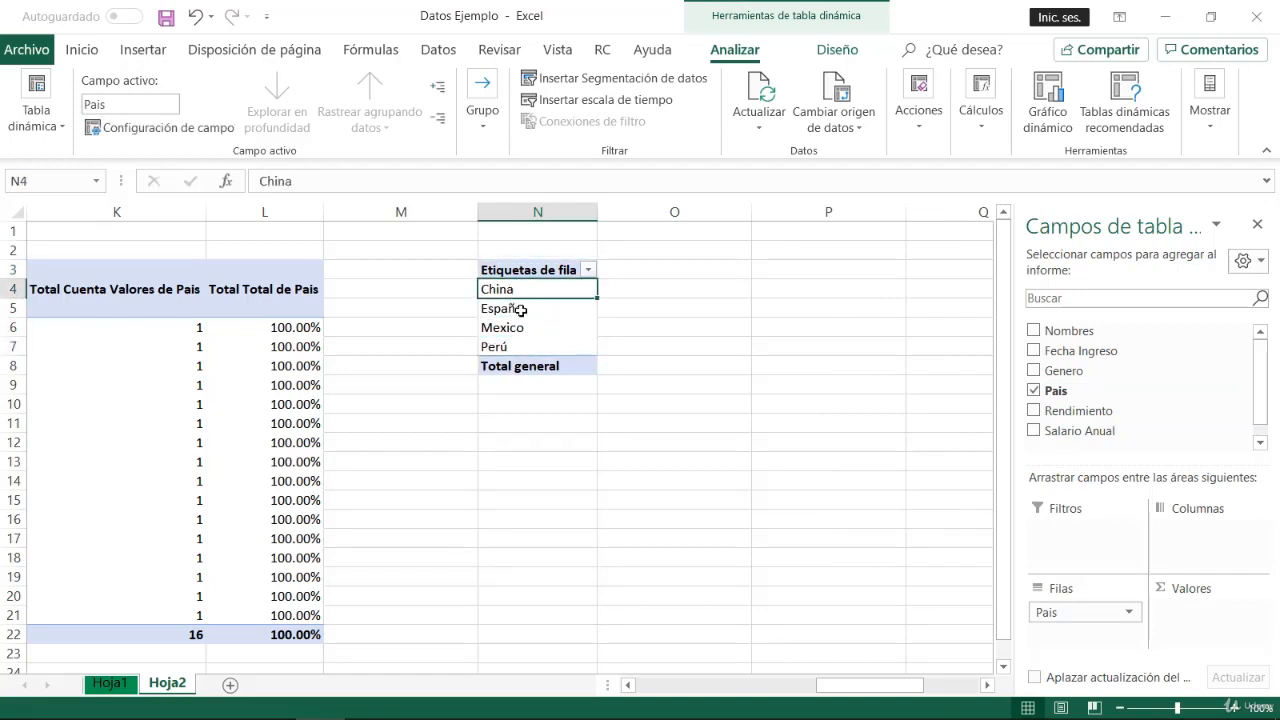
{"action": "left_click", "coordinate": [516, 309]}
{"action": "left_click", "coordinate": [521, 346]}
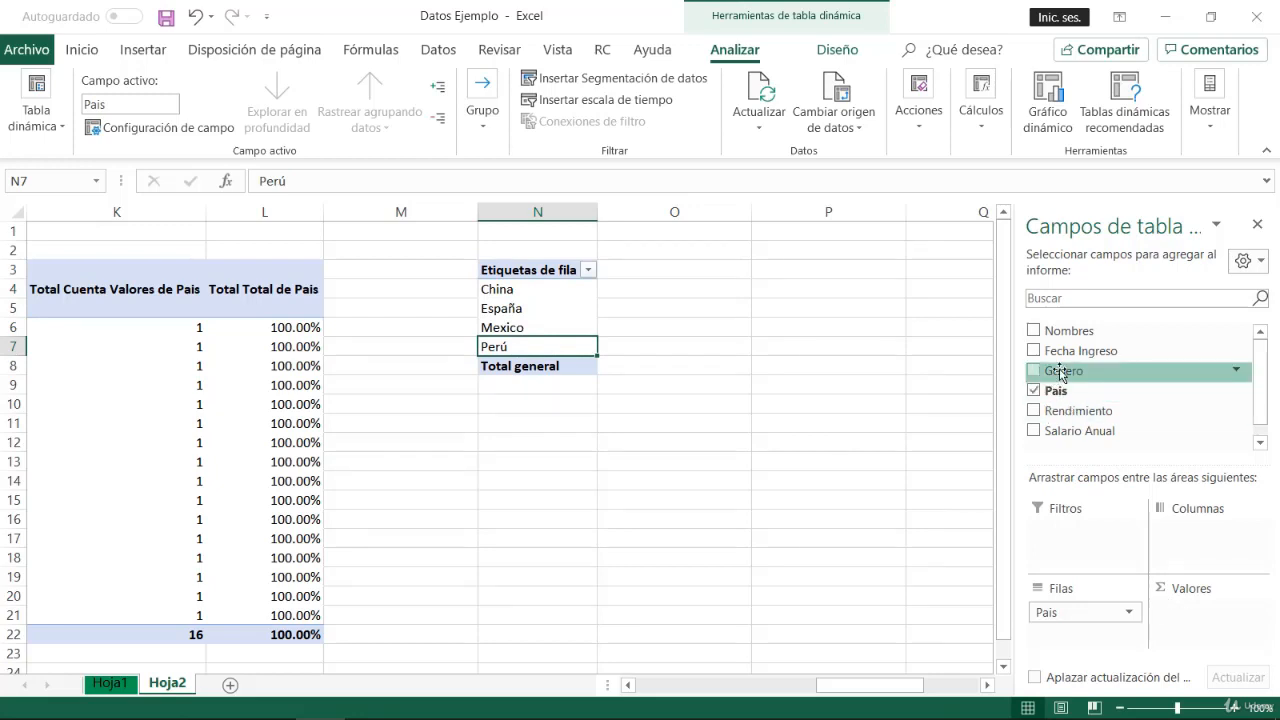
{"action": "left_click_drag", "start_coordinate": [1063, 440], "coordinate": [1190, 645]}
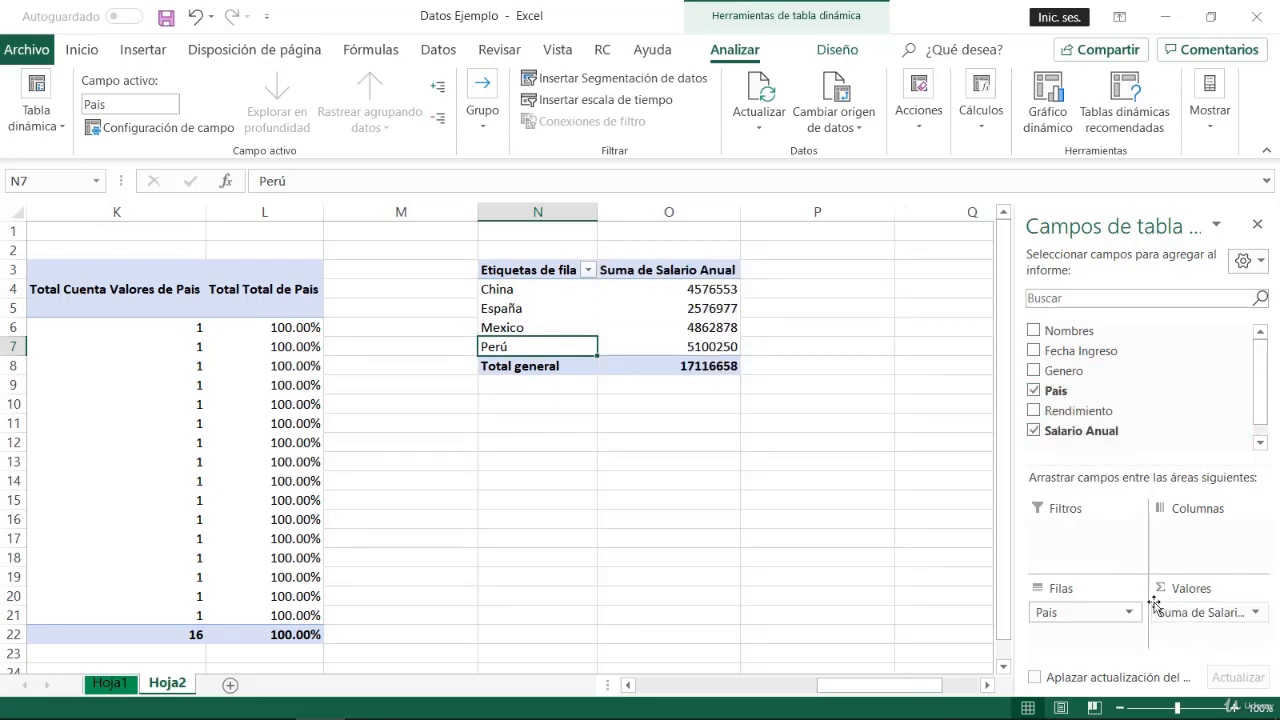
Step: Examine the Suma de Salario Anual figures for China, España, Mexico and Perú in the Sueldos pivot table
{"action": "left_click", "coordinate": [660, 292]}
{"action": "left_click", "coordinate": [665, 324]}
{"action": "left_click", "coordinate": [666, 294]}
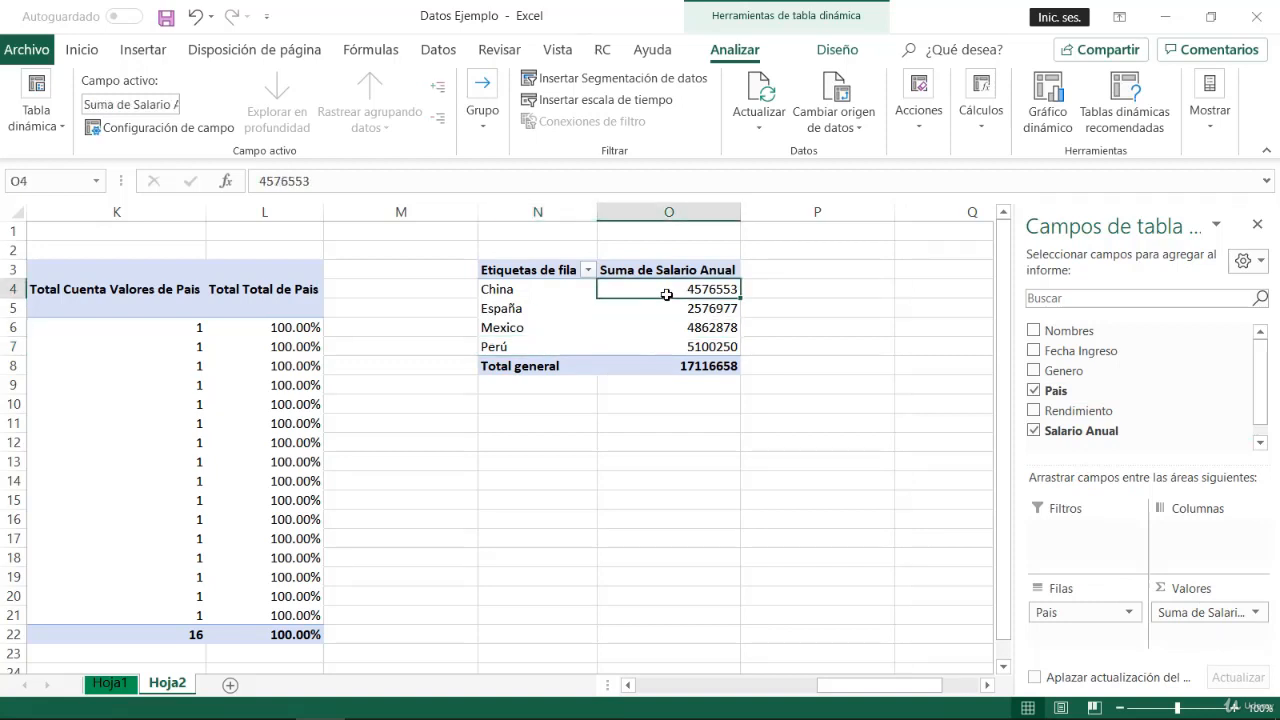
{"action": "left_click", "coordinate": [520, 292]}
{"action": "left_click", "coordinate": [679, 292]}
{"action": "left_click", "coordinate": [508, 292]}
{"action": "left_click", "coordinate": [519, 312]}
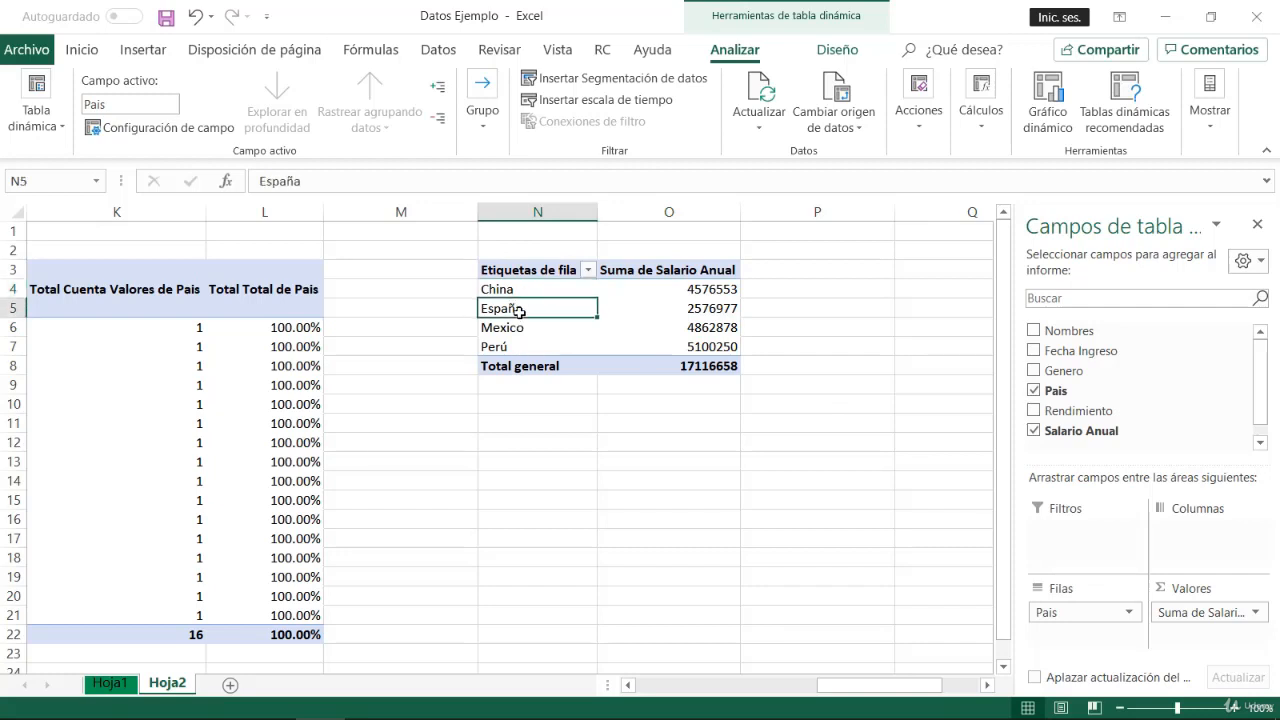
{"action": "left_click", "coordinate": [519, 327]}
{"action": "left_click", "coordinate": [518, 346]}
{"action": "left_click", "coordinate": [679, 308]}
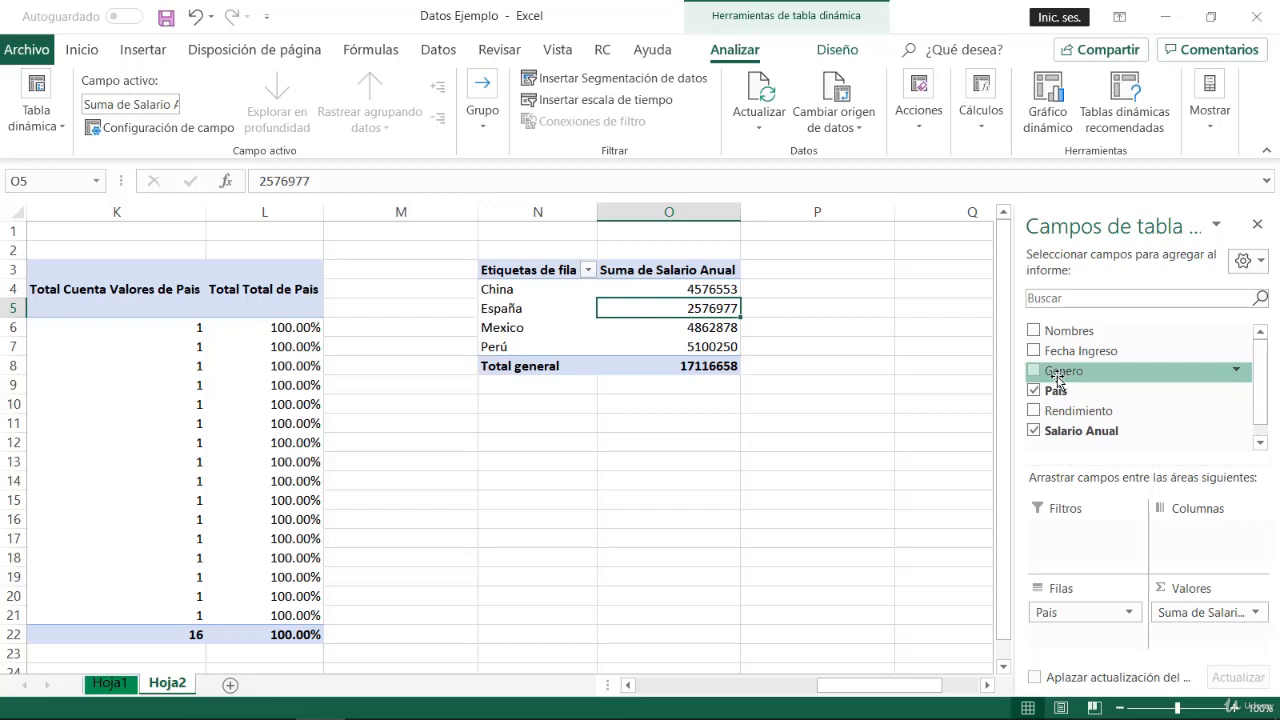
Step: Nest the Genero field below Pais in the pivot rows and review the Femenino and Masculino entries under China
{"action": "left_click_drag", "start_coordinate": [1060, 378], "coordinate": [1075, 648]}
{"action": "left_click", "coordinate": [531, 311]}
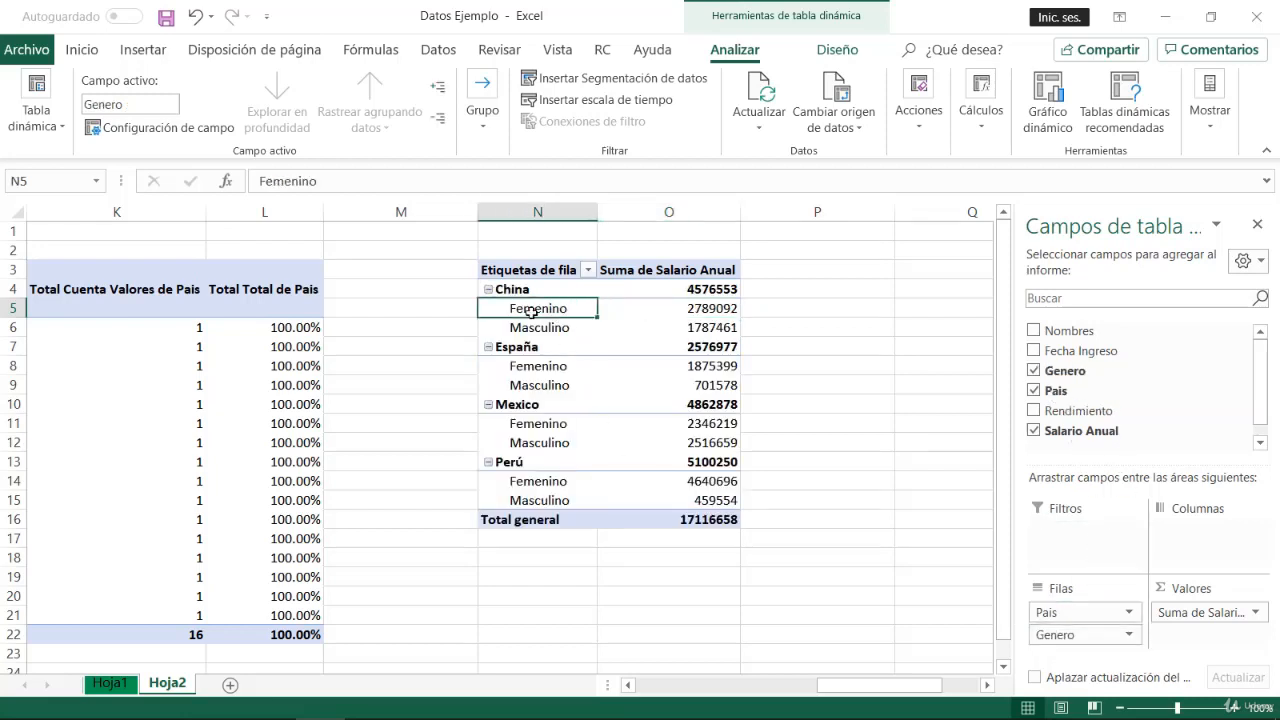
{"action": "left_click", "coordinate": [540, 328]}
{"action": "left_click", "coordinate": [540, 310]}
{"action": "left_click", "coordinate": [522, 291]}
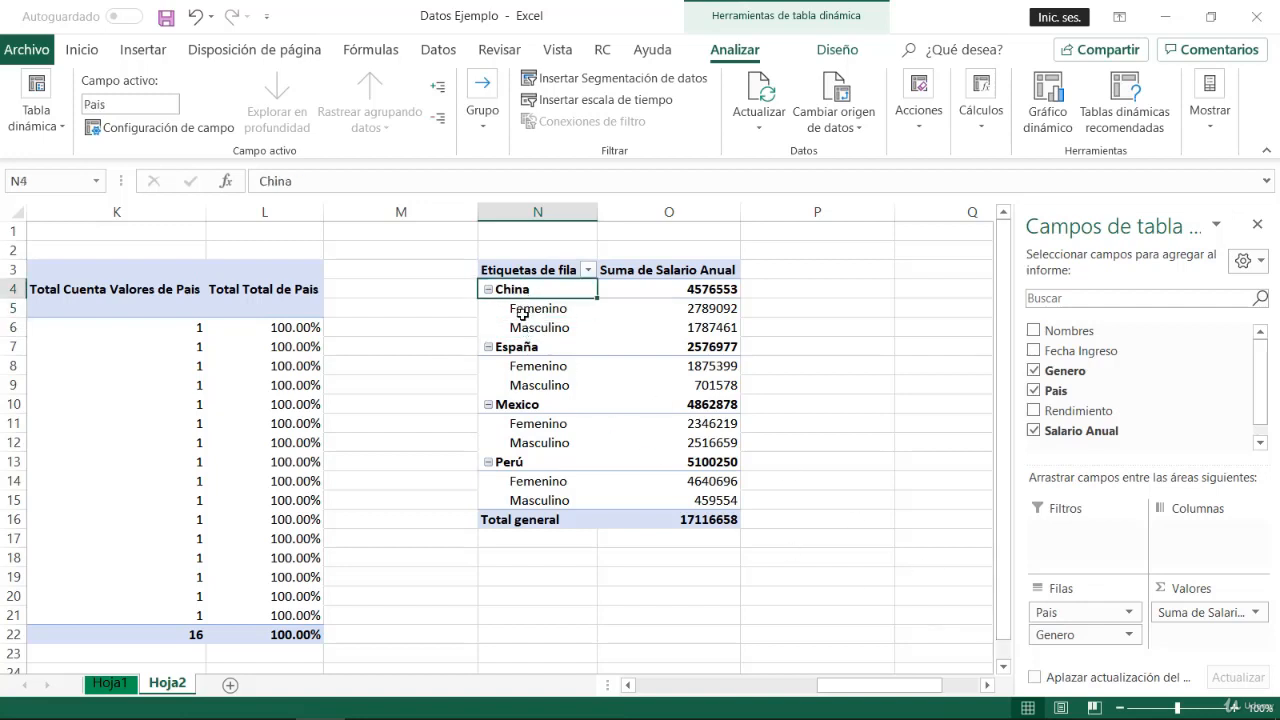
{"action": "left_click", "coordinate": [522, 312]}
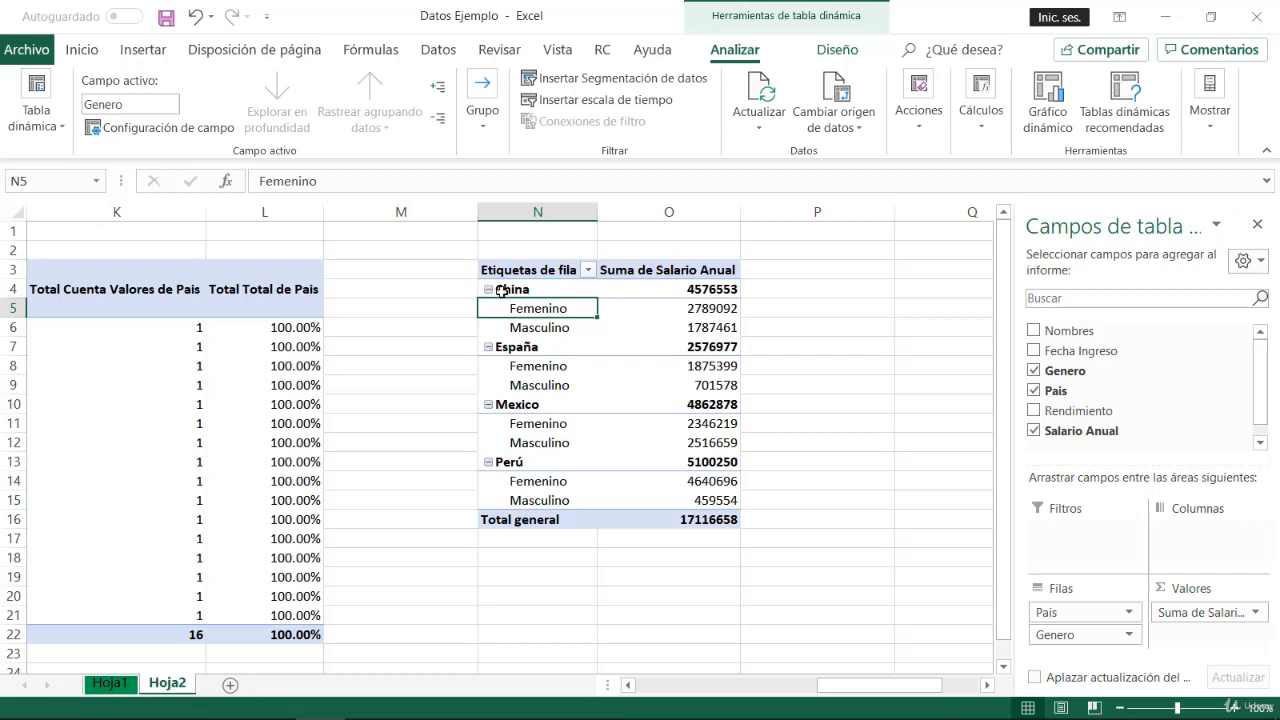
{"action": "left_click", "coordinate": [546, 326]}
{"action": "left_click", "coordinate": [548, 313]}
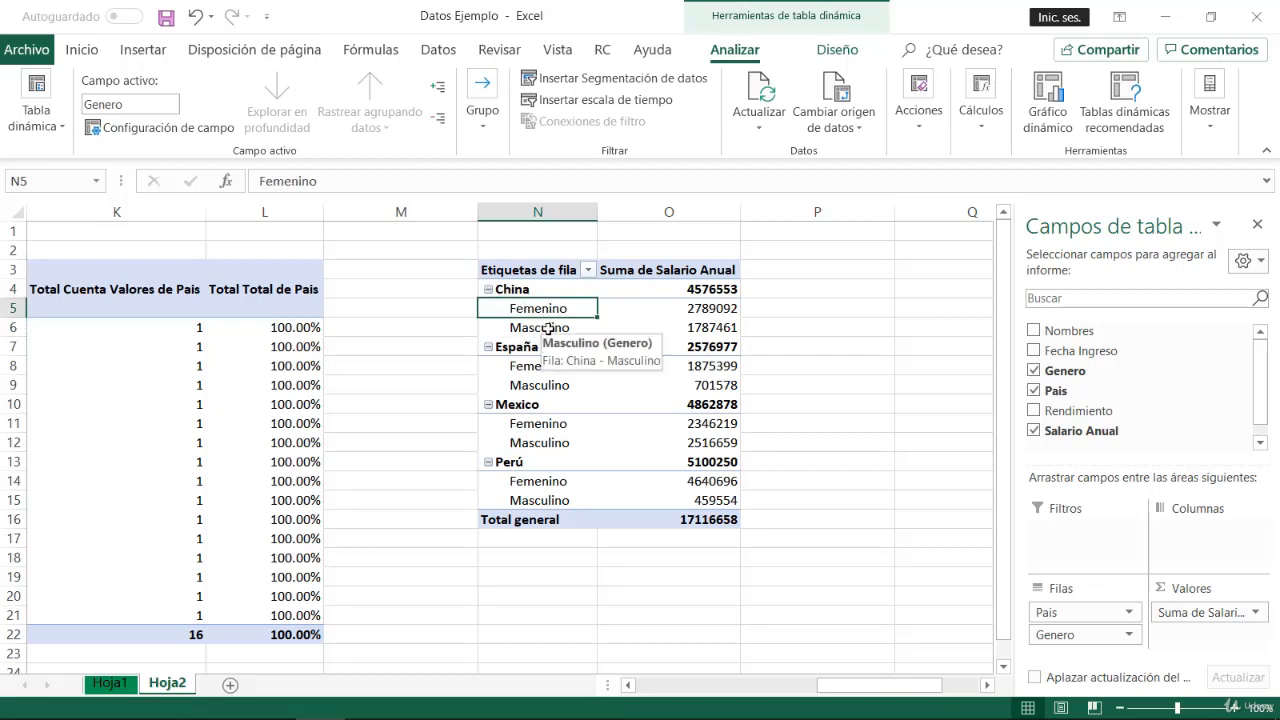
{"action": "left_click", "coordinate": [548, 327]}
{"action": "left_click", "coordinate": [548, 308]}
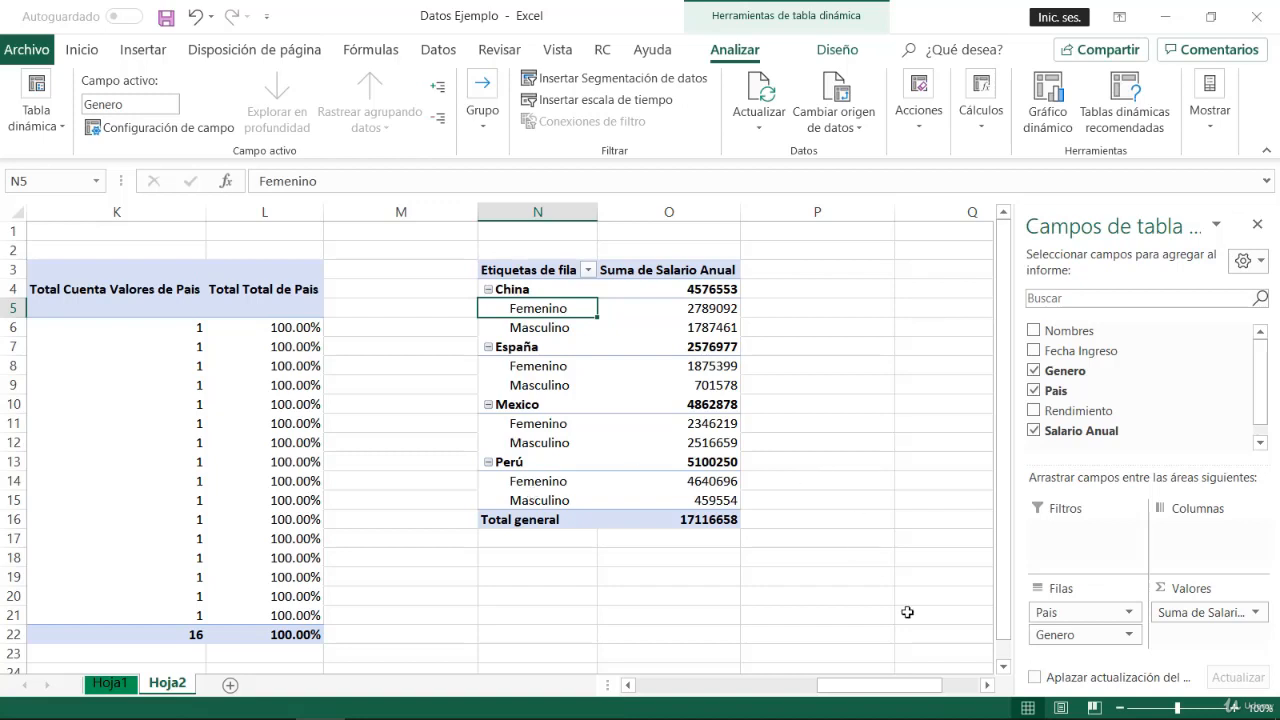
Step: Move the Genero field from the rows to the columns of the Sueldos pivot table
{"action": "left_click", "coordinate": [1062, 640]}
{"action": "left_click", "coordinate": [1062, 640]}
{"action": "left_click_drag", "start_coordinate": [1062, 640], "coordinate": [1195, 540]}
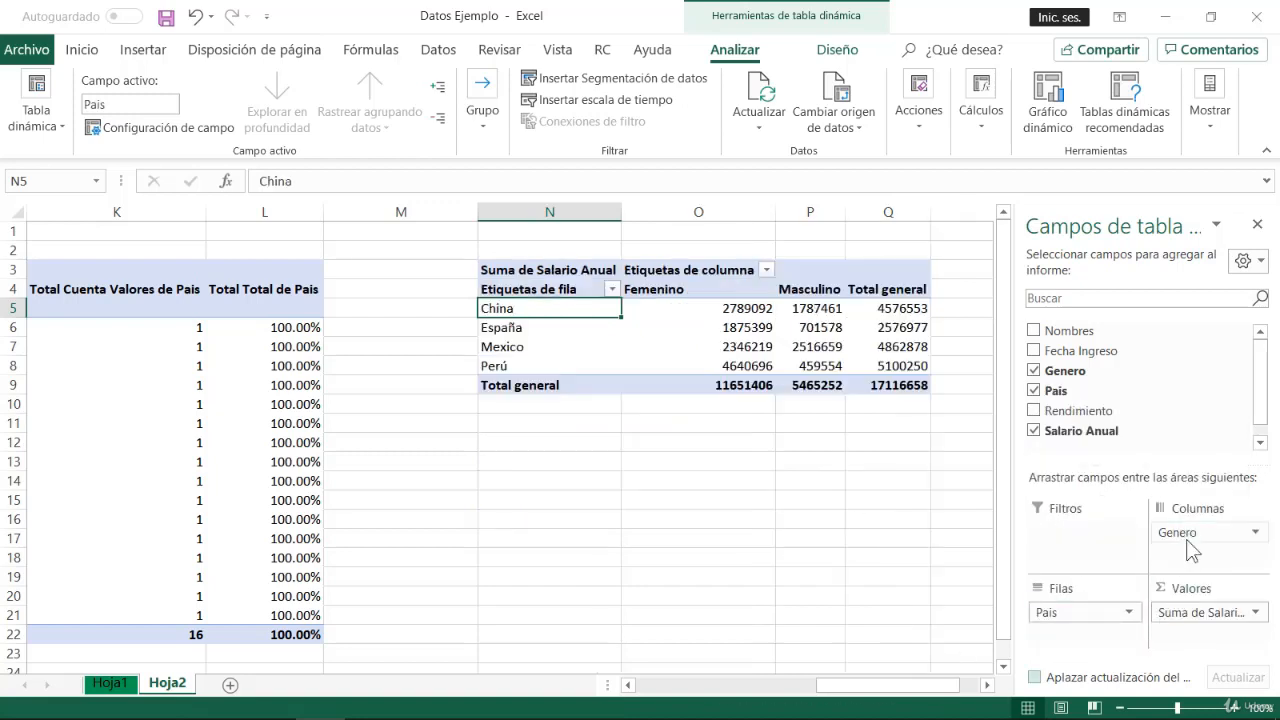
Step: Examine the Femenino salary sum for China and the Masculino salary sum for España in the Sueldos pivot table
{"action": "left_click", "coordinate": [676, 311]}
{"action": "left_click", "coordinate": [686, 289]}
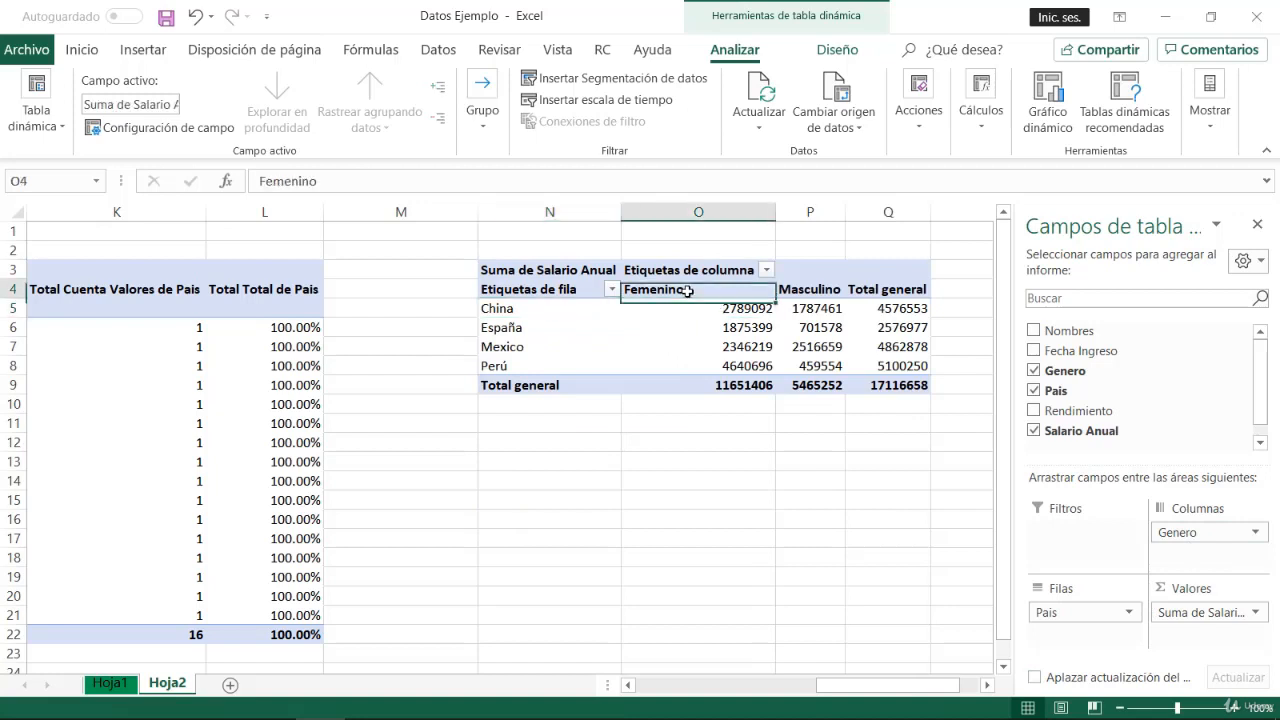
{"action": "left_click", "coordinate": [810, 290]}
{"action": "left_click", "coordinate": [491, 311]}
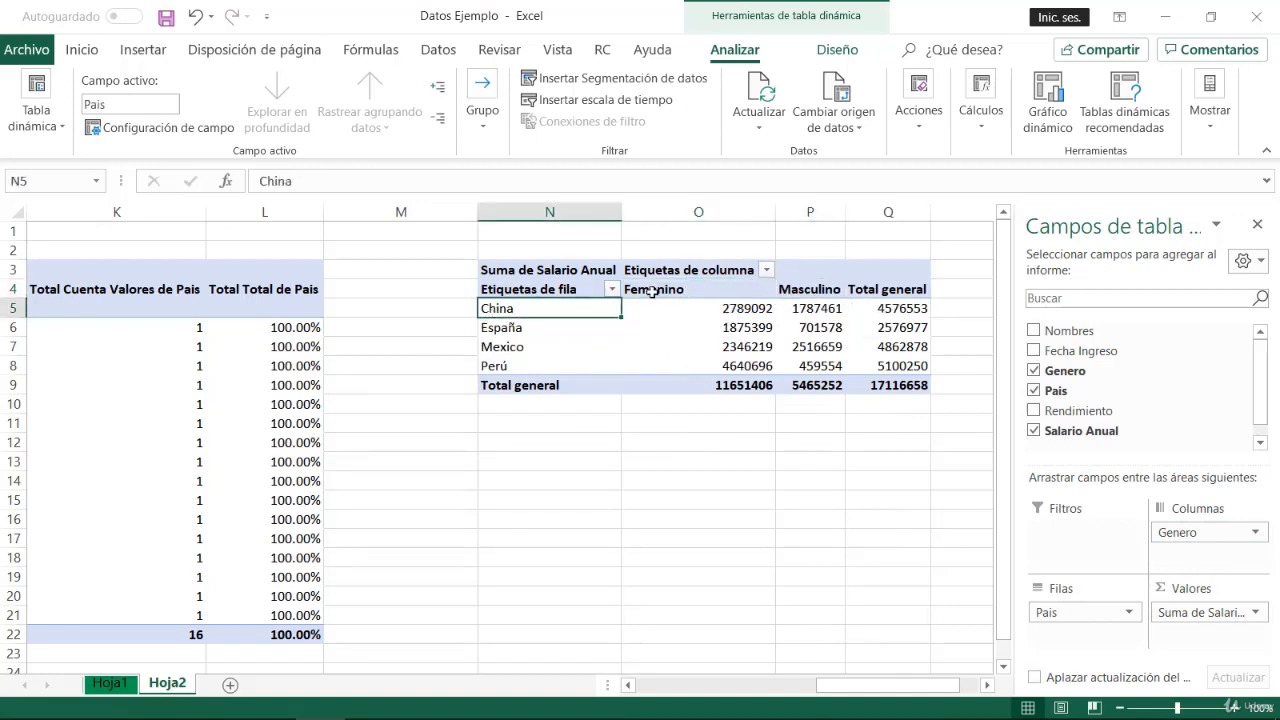
{"action": "left_click", "coordinate": [688, 314]}
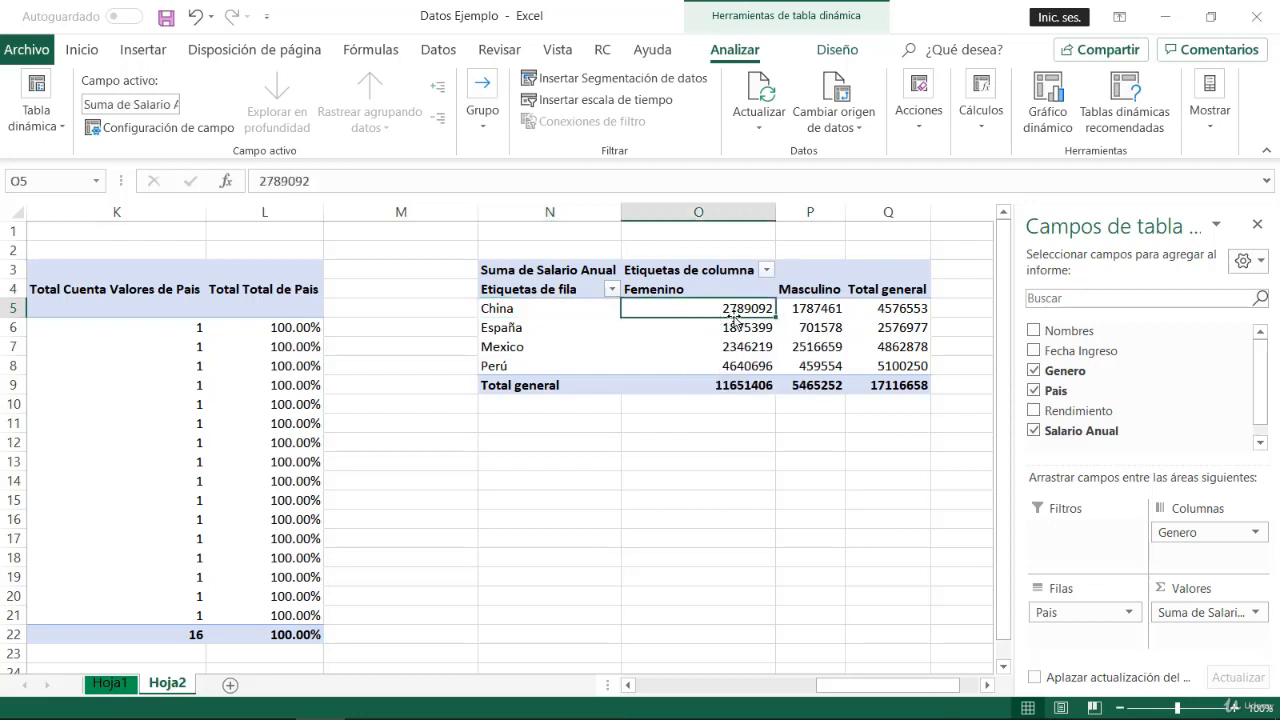
{"action": "mouse_move", "coordinate": [733, 313]}
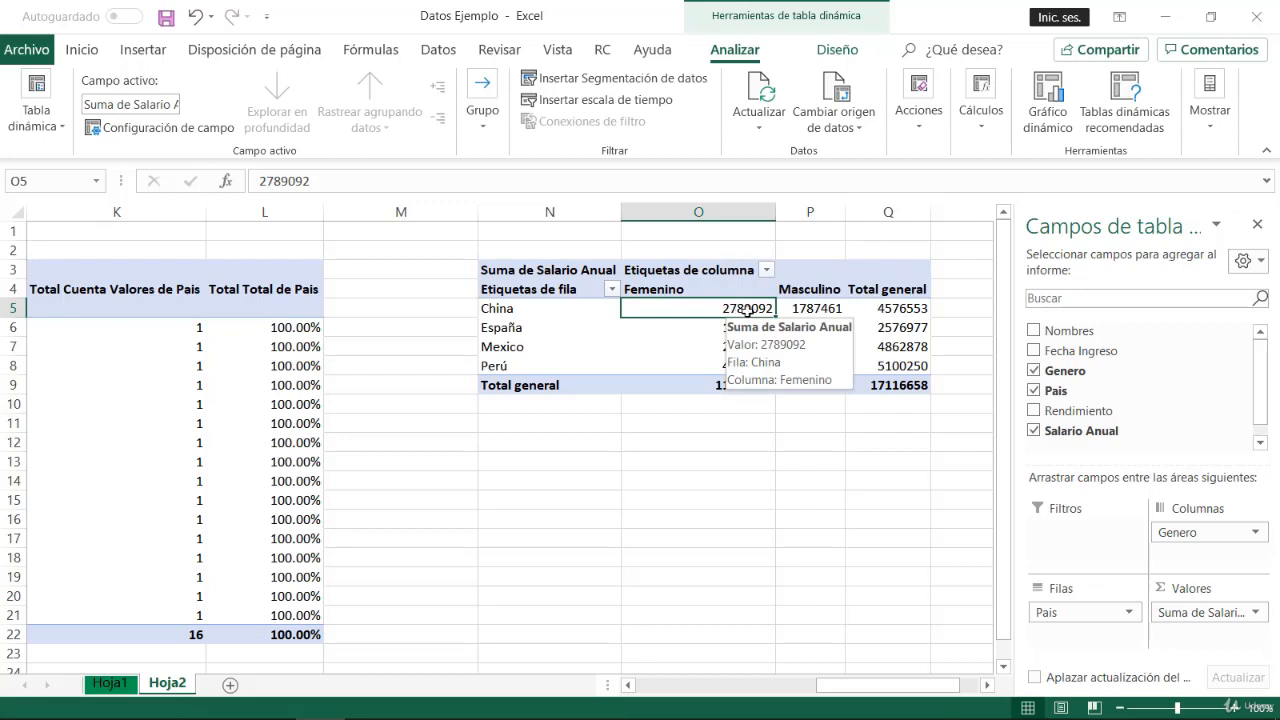
{"action": "left_click", "coordinate": [550, 323]}
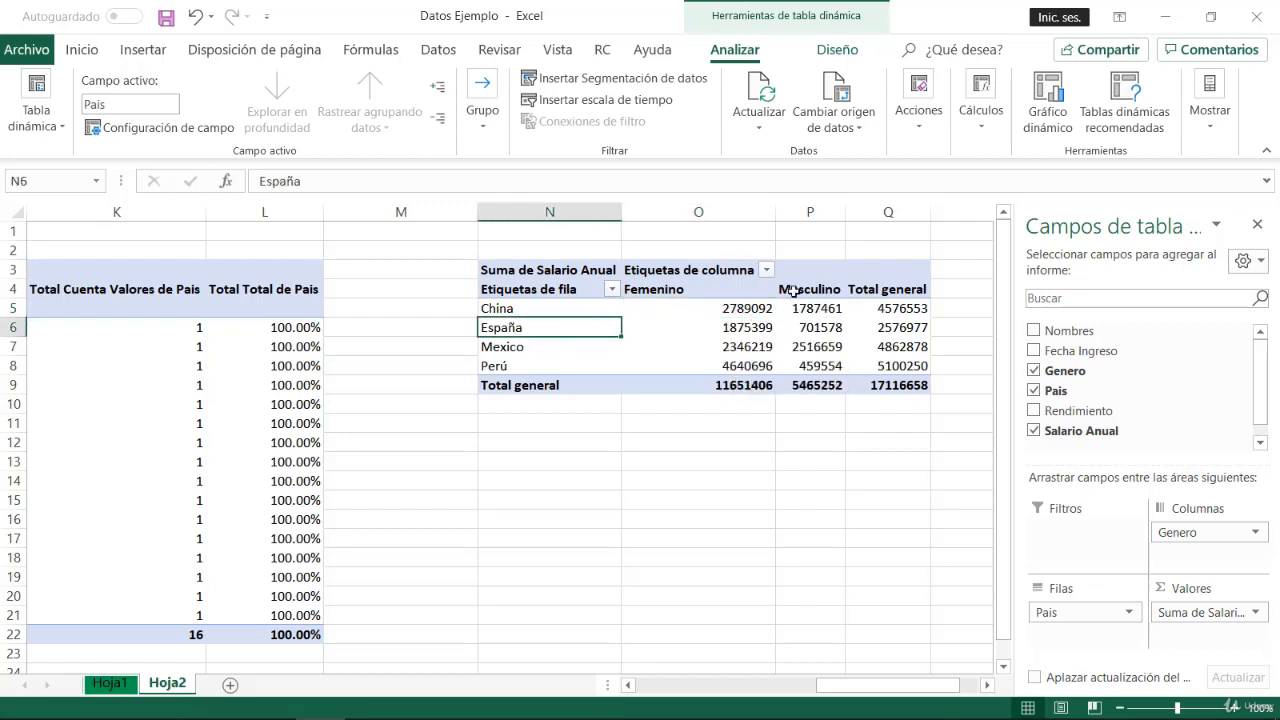
{"action": "mouse_move", "coordinate": [826, 333]}
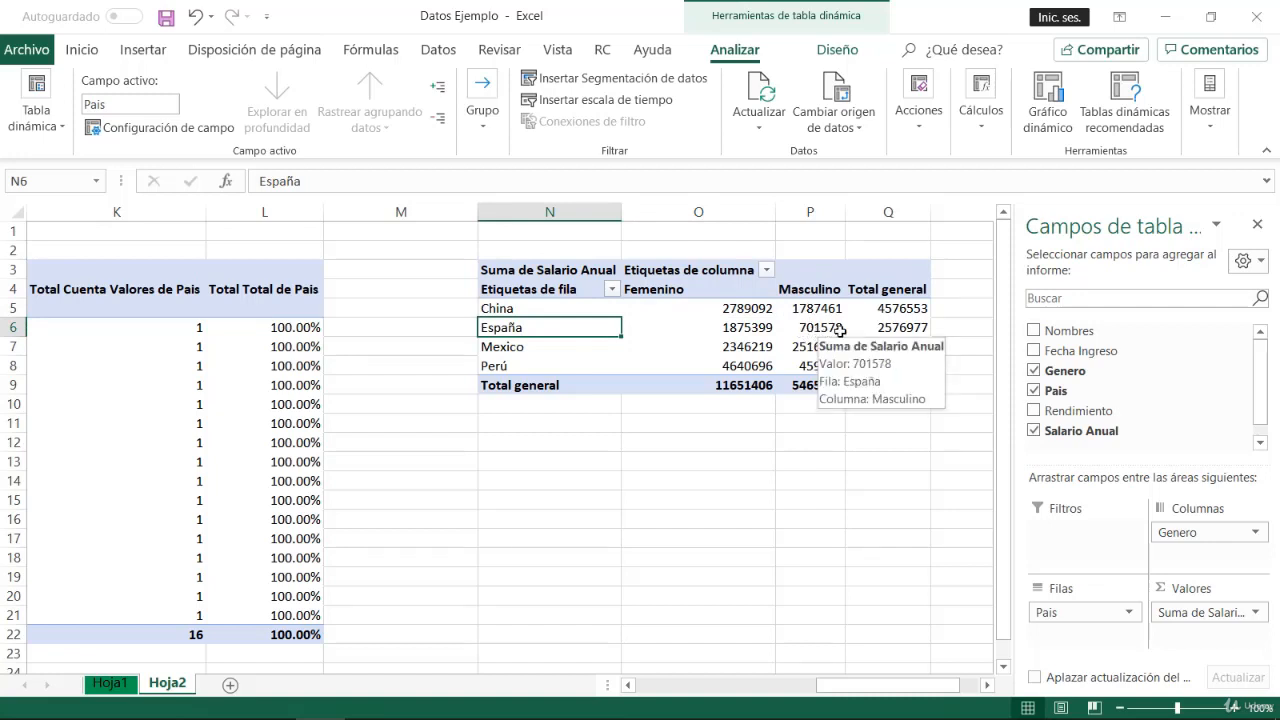
Step: Examine the Femenino salary sums by country and the Total general figures in the Sueldos pivot table
{"action": "left_click", "coordinate": [838, 331]}
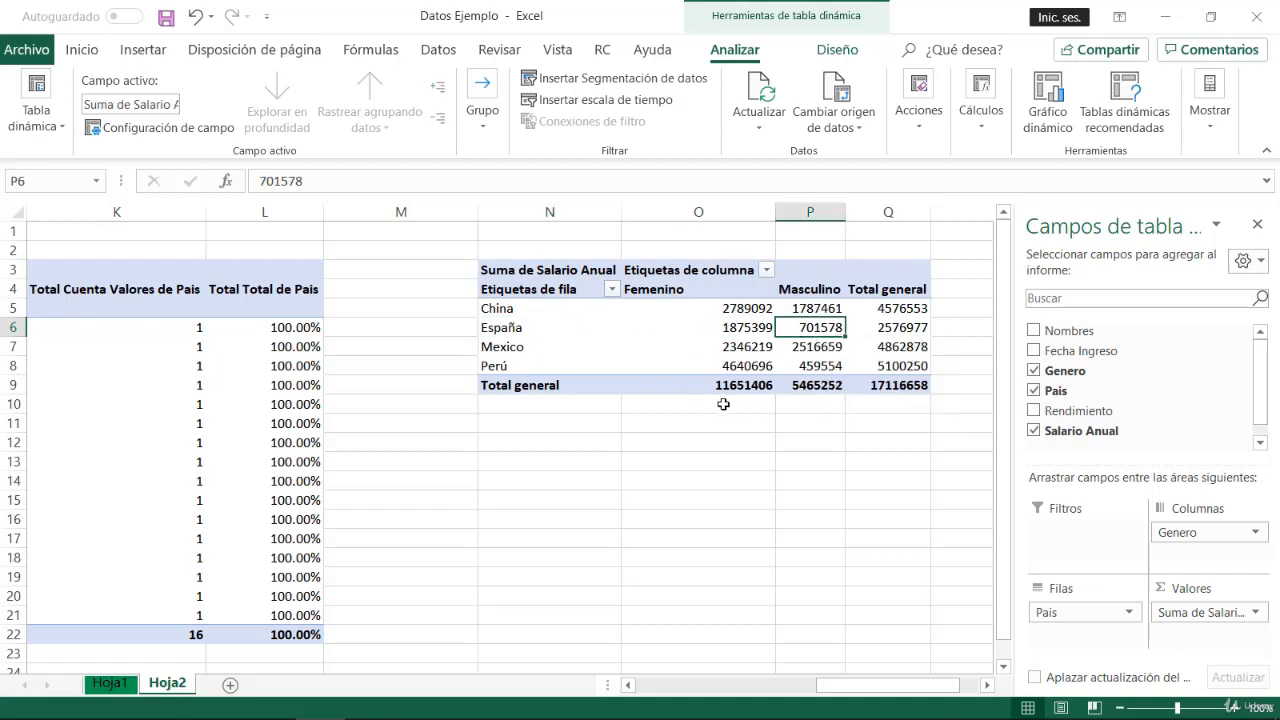
{"action": "left_click_drag", "start_coordinate": [726, 307], "coordinate": [714, 366]}
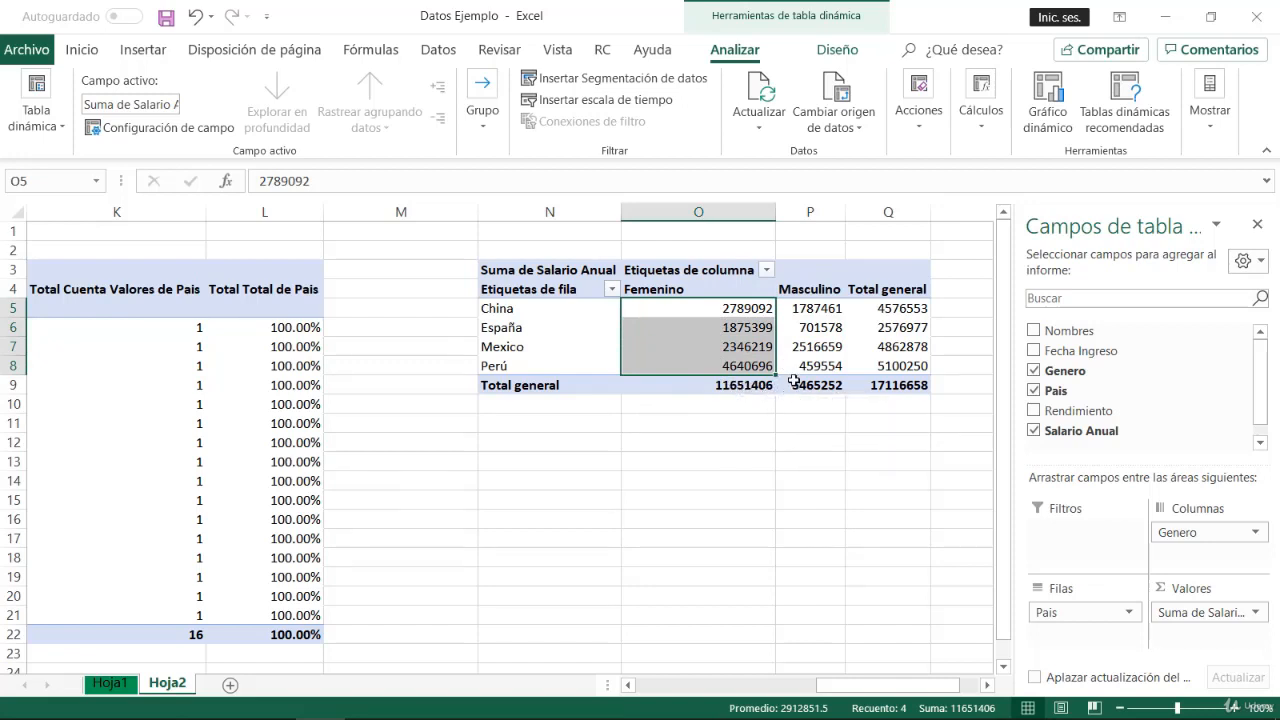
{"action": "left_click", "coordinate": [875, 346]}
{"action": "left_click_drag", "start_coordinate": [545, 315], "coordinate": [877, 363]}
{"action": "left_click", "coordinate": [877, 363]}
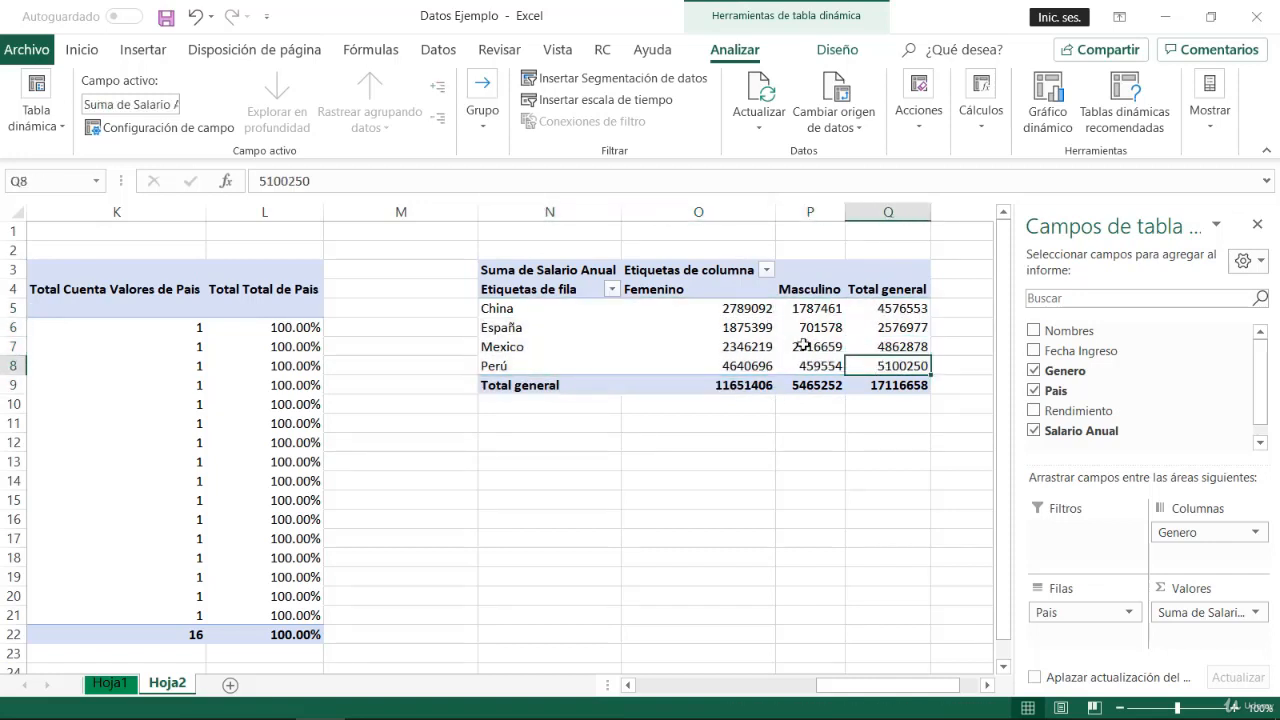
{"action": "left_click", "coordinate": [742, 306]}
{"action": "left_click", "coordinate": [736, 332]}
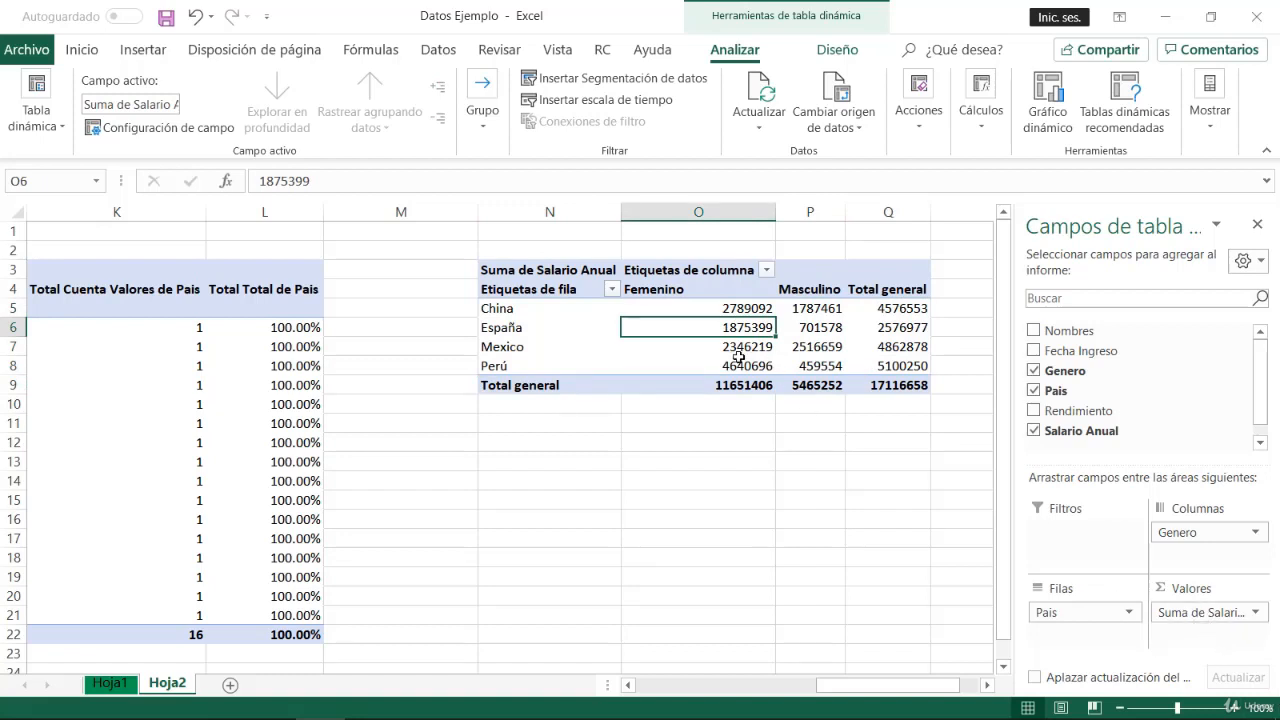
{"action": "left_click_drag", "start_coordinate": [726, 307], "coordinate": [732, 366]}
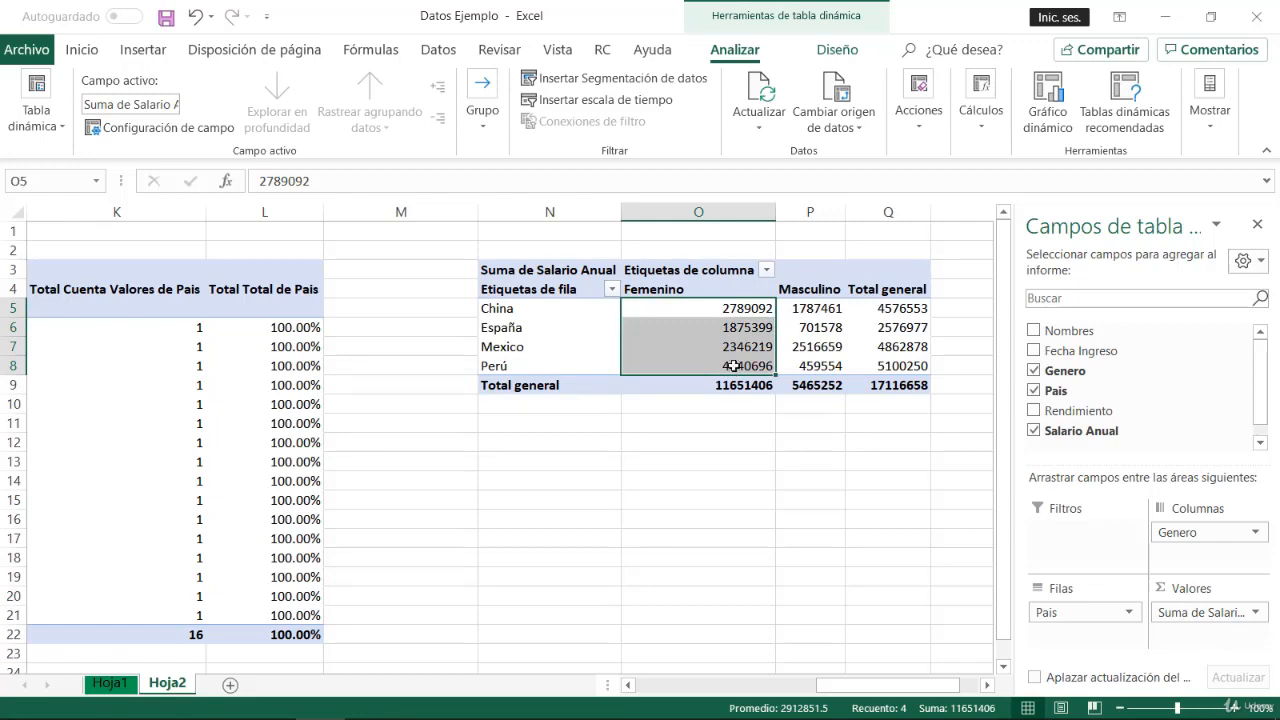
{"action": "left_click", "coordinate": [730, 347]}
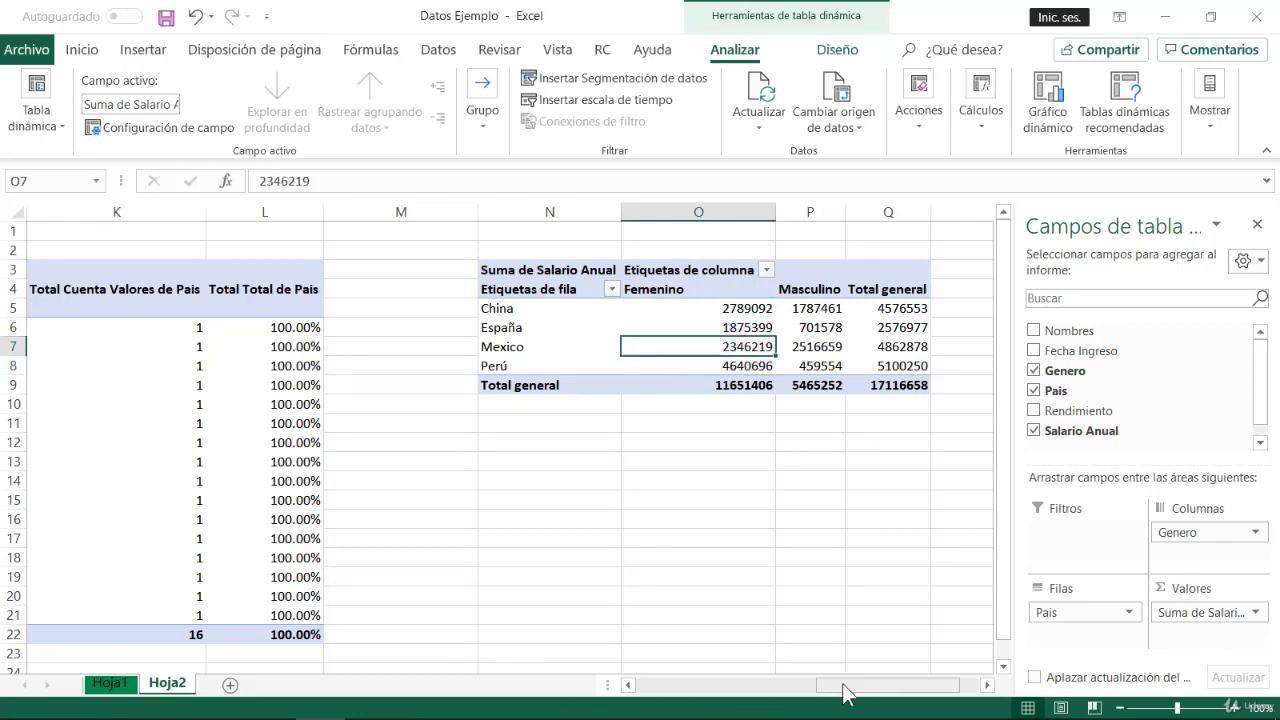
Step: Examine the individual China counts in the employee-by-country pivot table and return to the Sueldos pivot table
{"action": "left_click_drag", "start_coordinate": [880, 685], "coordinate": [717, 650]}
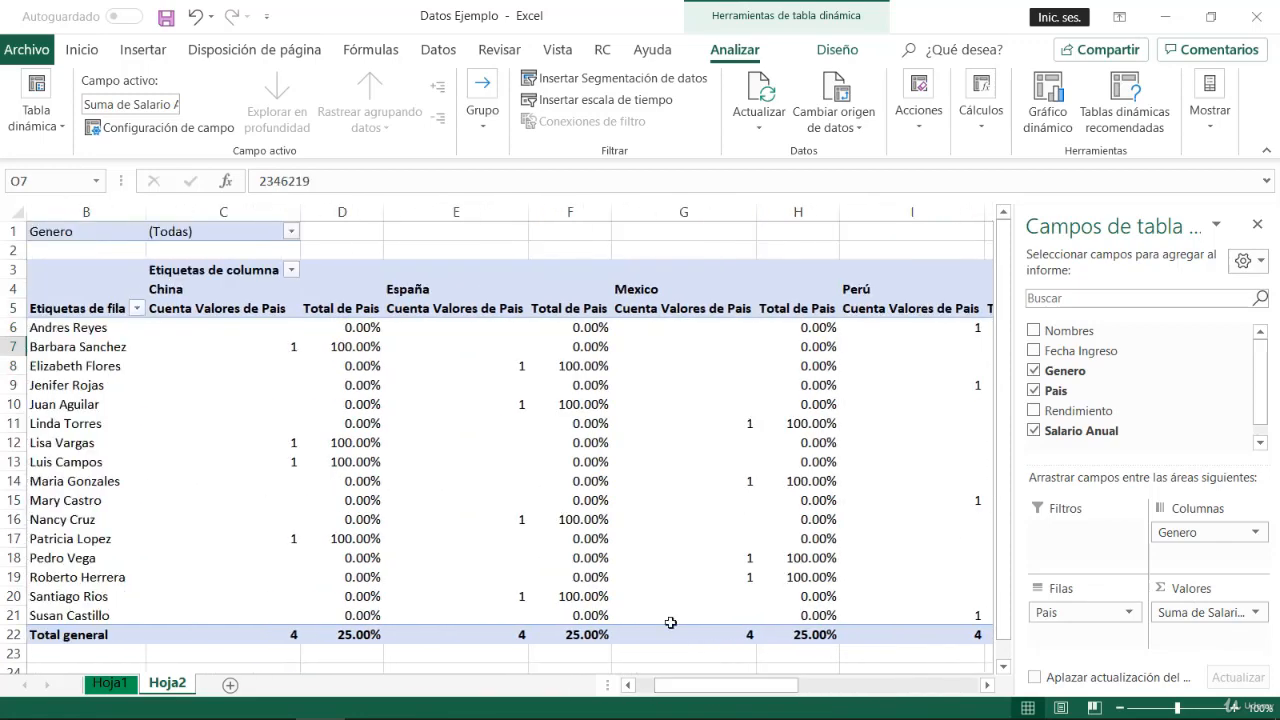
{"action": "left_click", "coordinate": [243, 347]}
{"action": "left_click", "coordinate": [250, 443]}
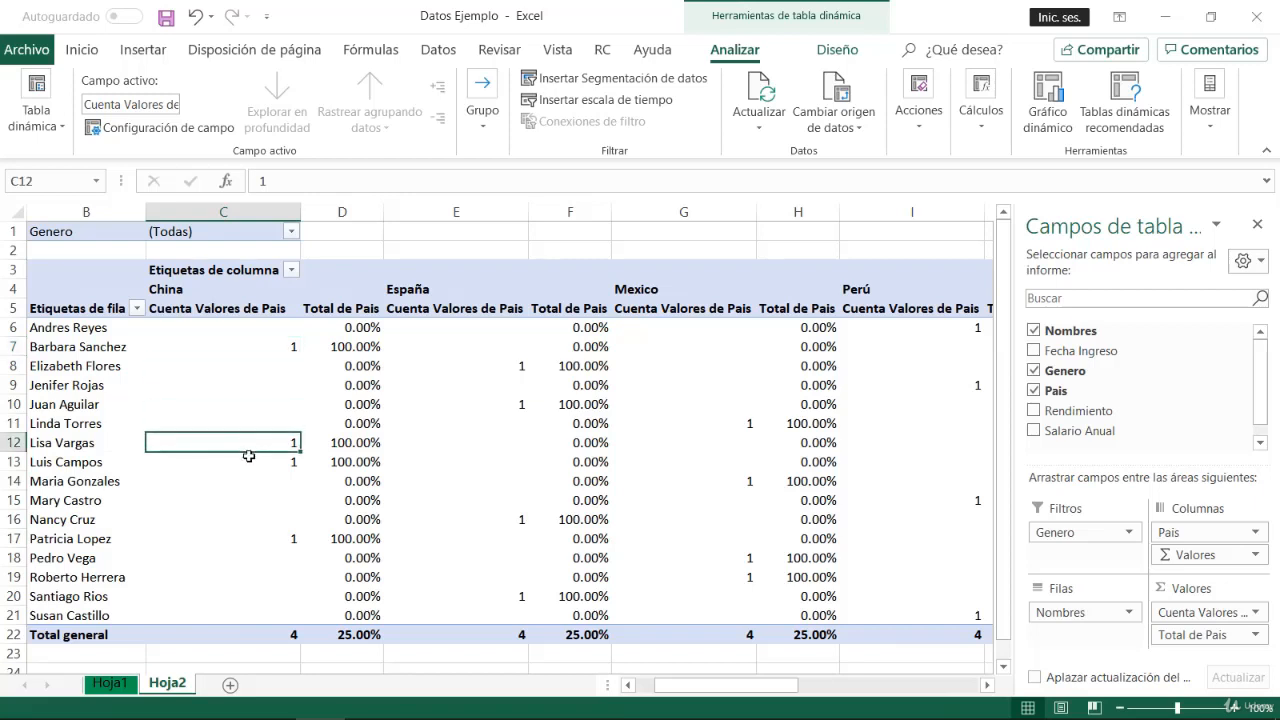
{"action": "left_click", "coordinate": [248, 458]}
{"action": "left_click", "coordinate": [280, 332]}
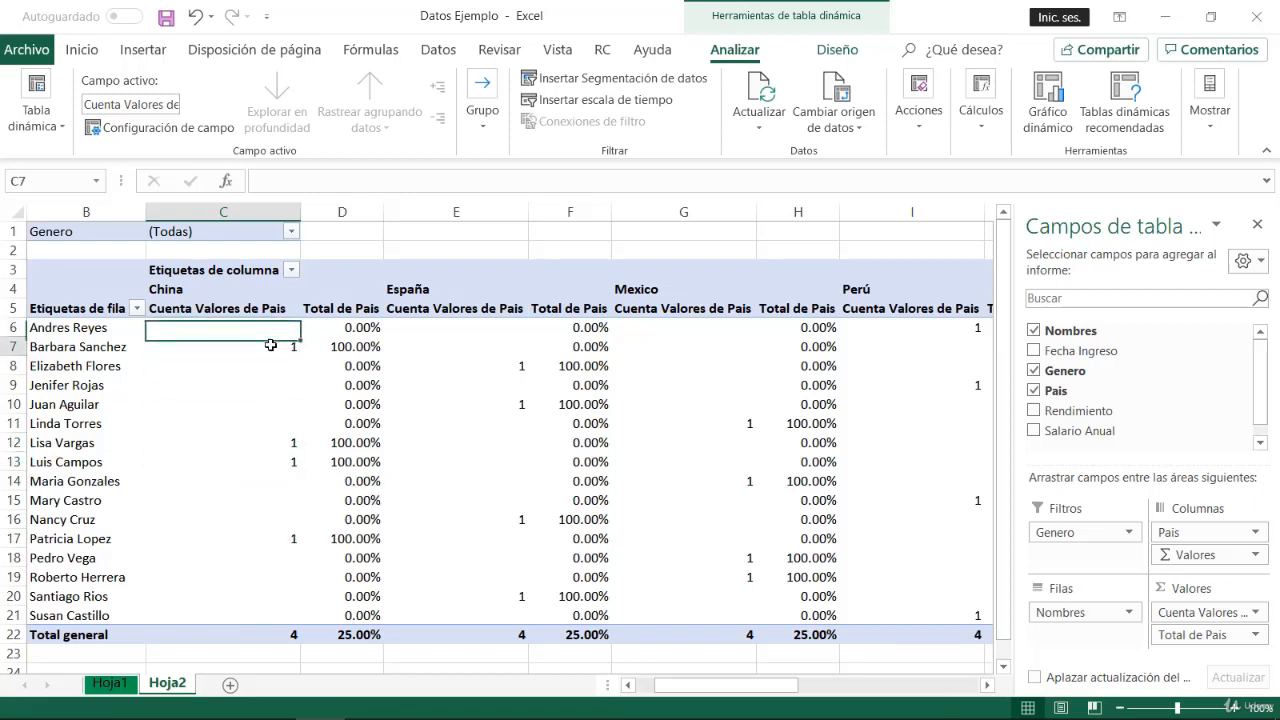
{"action": "left_click", "coordinate": [270, 344]}
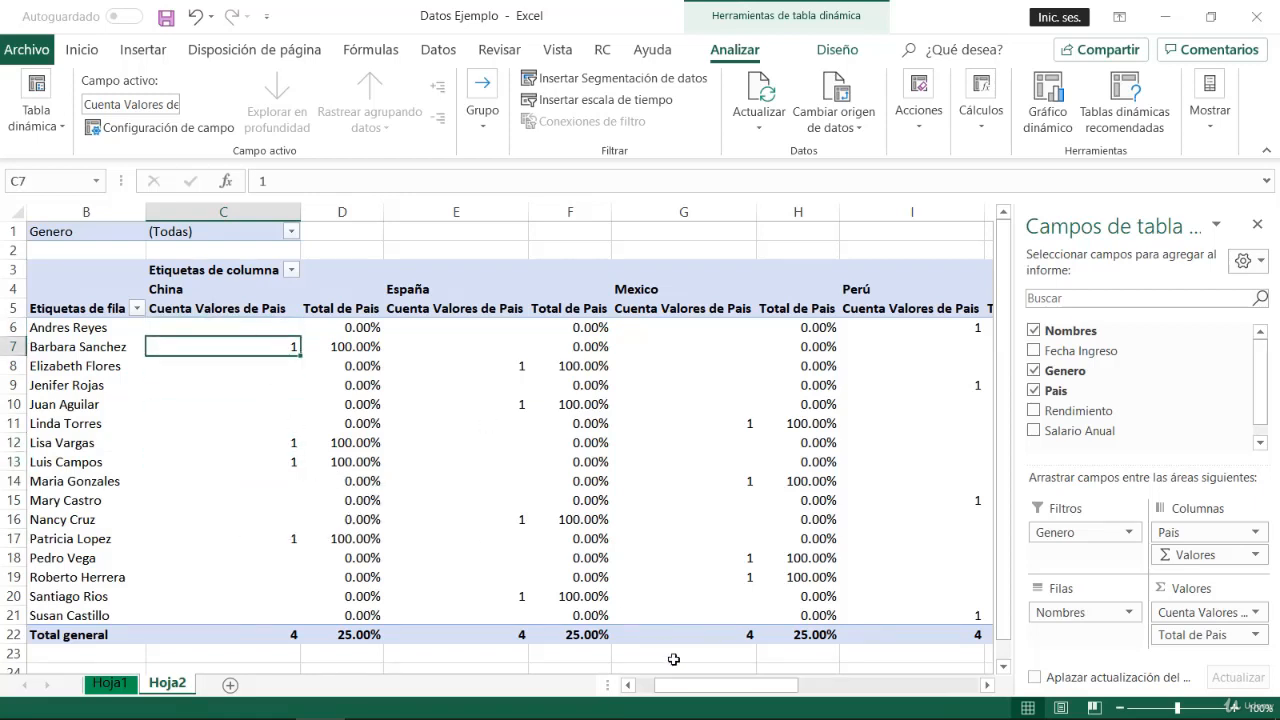
{"action": "left_click_drag", "start_coordinate": [690, 688], "coordinate": [898, 700]}
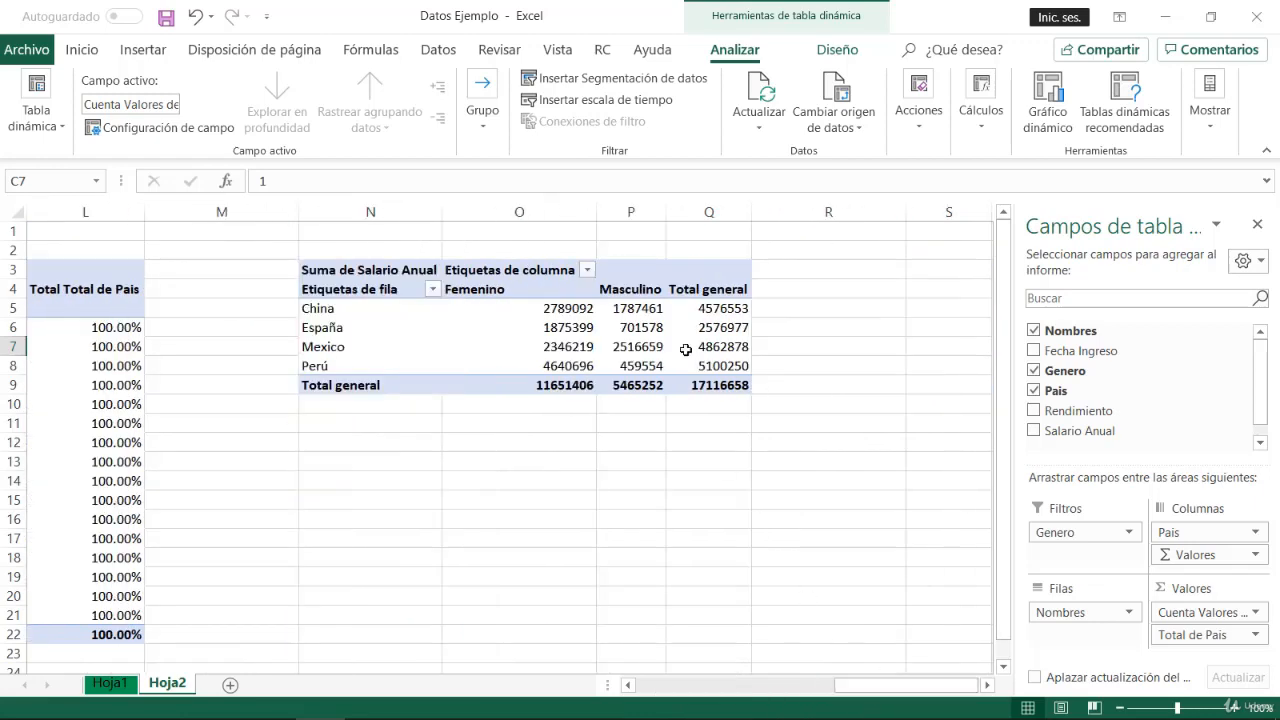
Step: Format the Suma de Salario Anual values as Moneda with the S/ symbol and two decimal places
{"action": "left_click", "coordinate": [578, 313]}
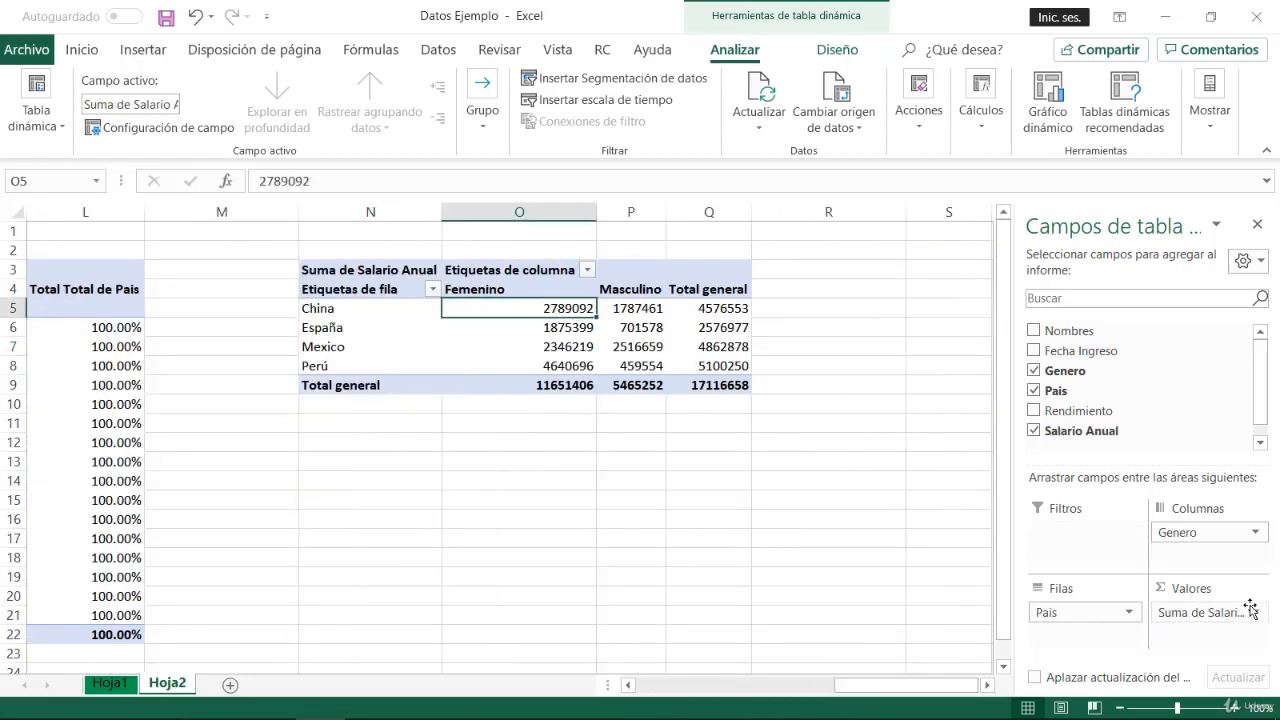
{"action": "left_click", "coordinate": [1216, 614]}
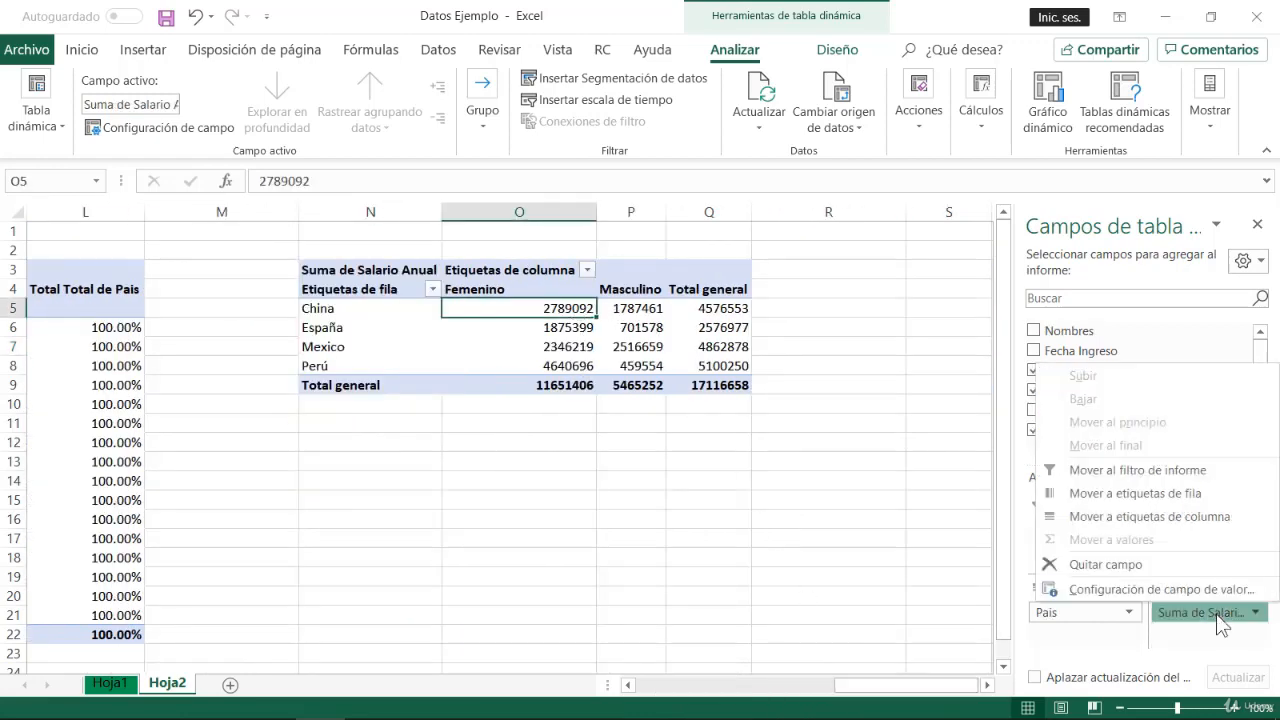
{"action": "left_click", "coordinate": [1165, 590]}
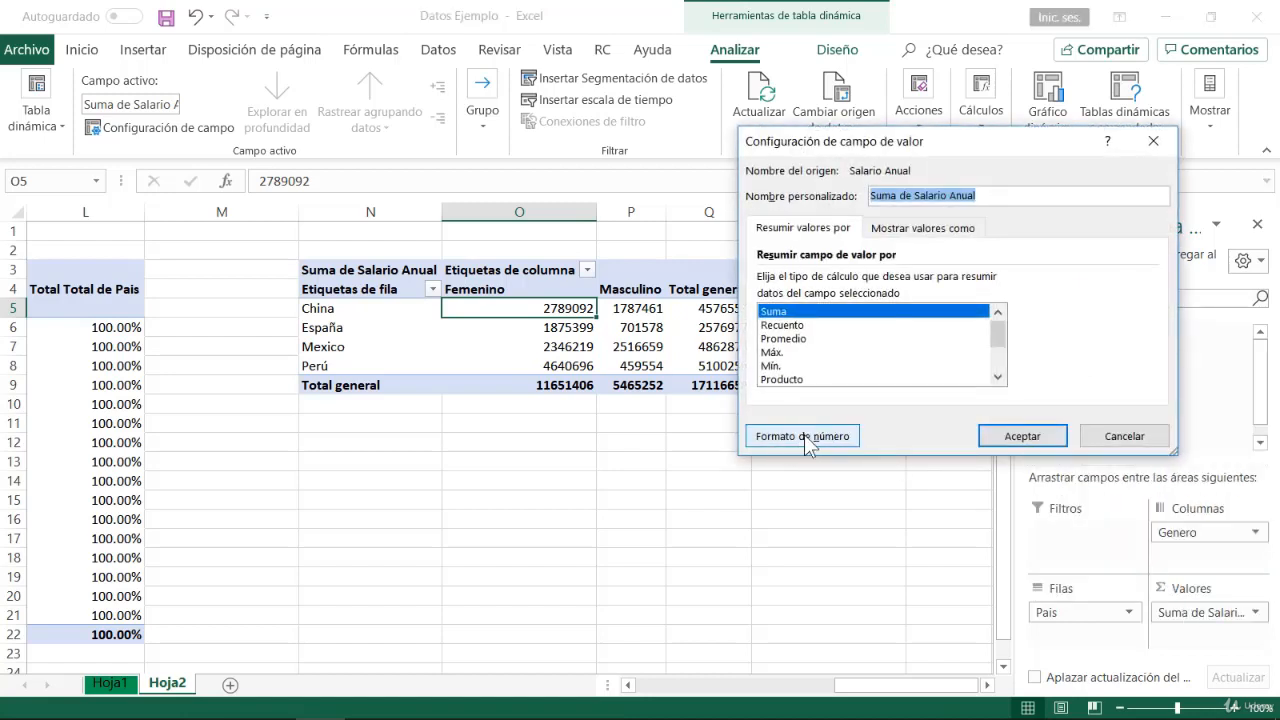
{"action": "left_click", "coordinate": [808, 438]}
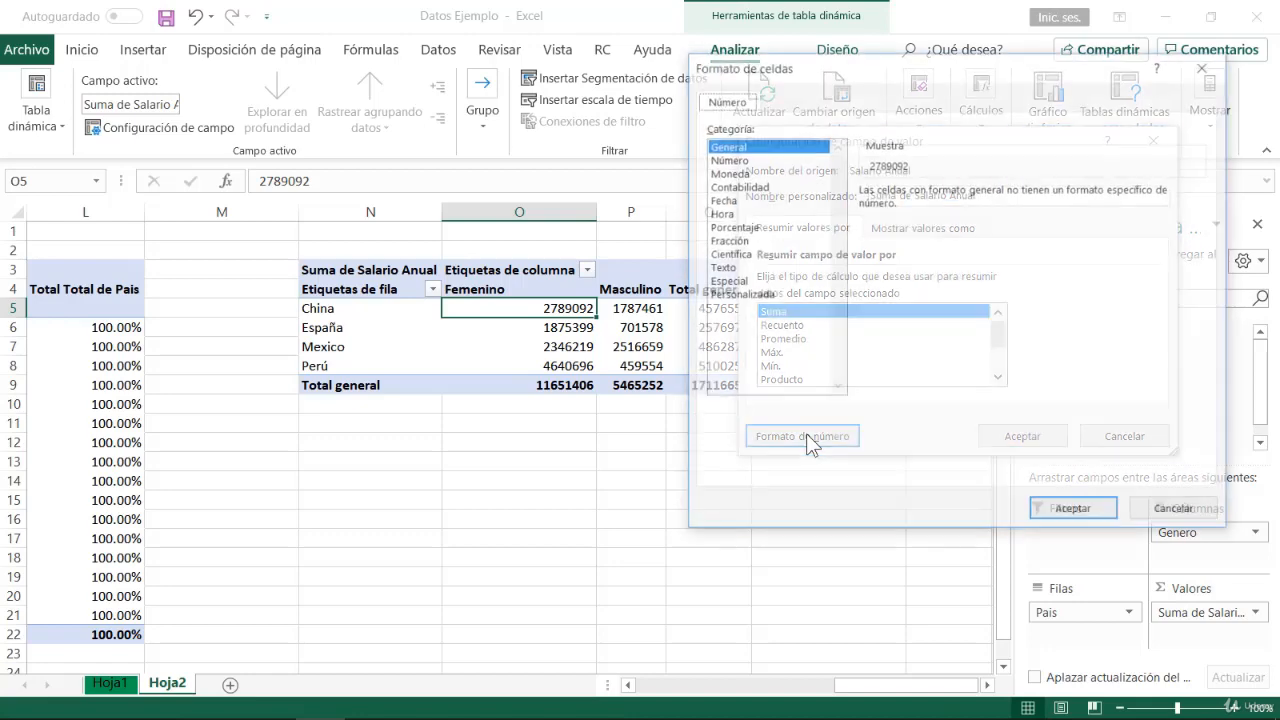
{"action": "left_click", "coordinate": [739, 186]}
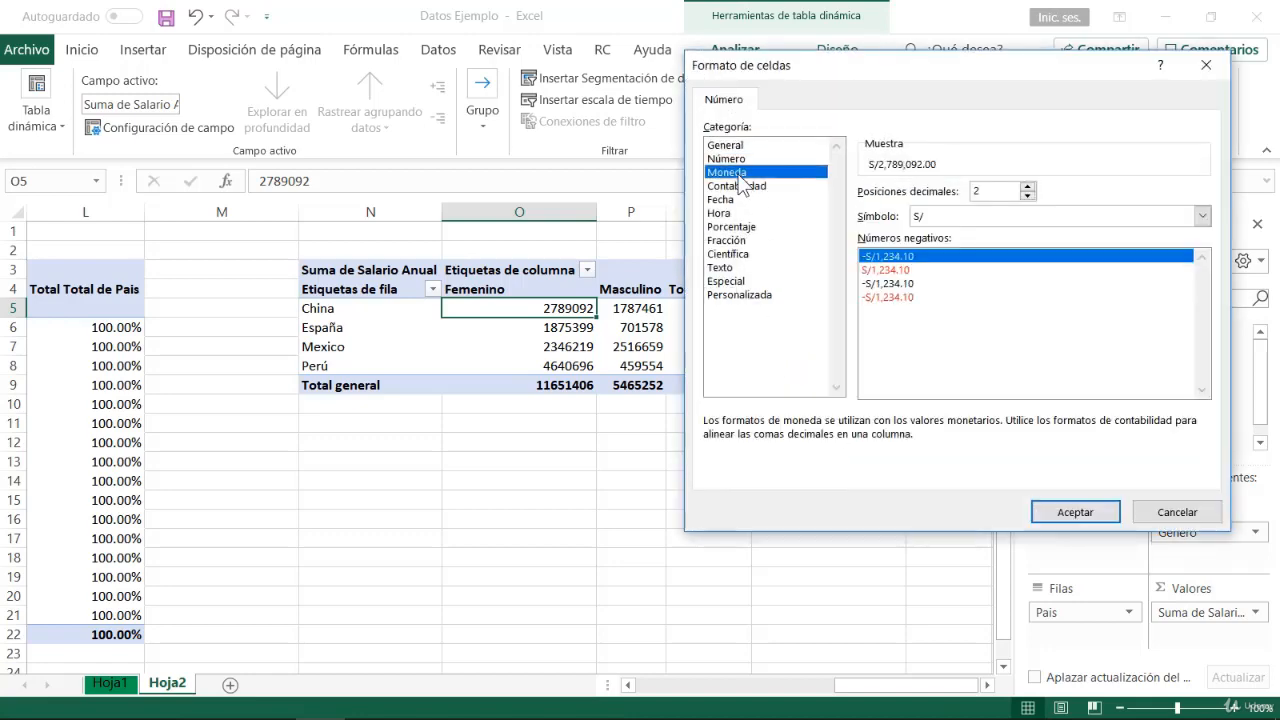
{"action": "left_click", "coordinate": [737, 172]}
{"action": "left_click", "coordinate": [784, 187]}
{"action": "left_click", "coordinate": [756, 173]}
{"action": "left_click", "coordinate": [1066, 513]}
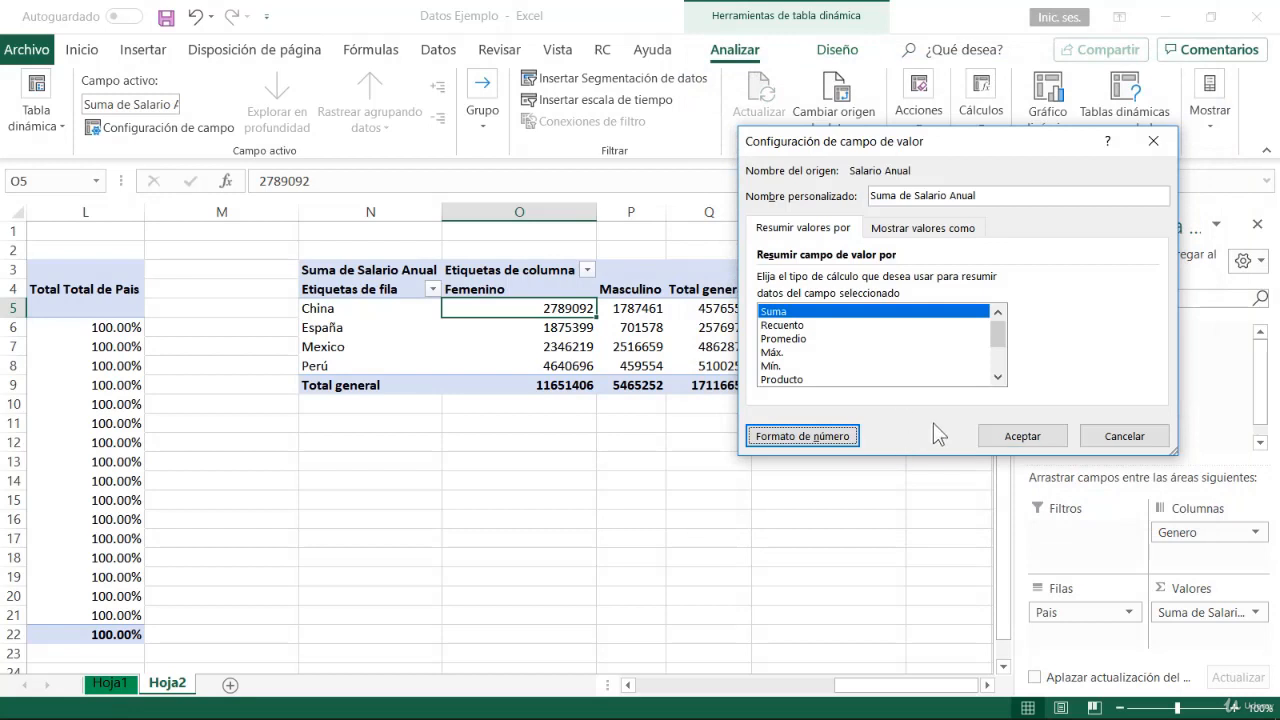
{"action": "left_click", "coordinate": [1020, 440]}
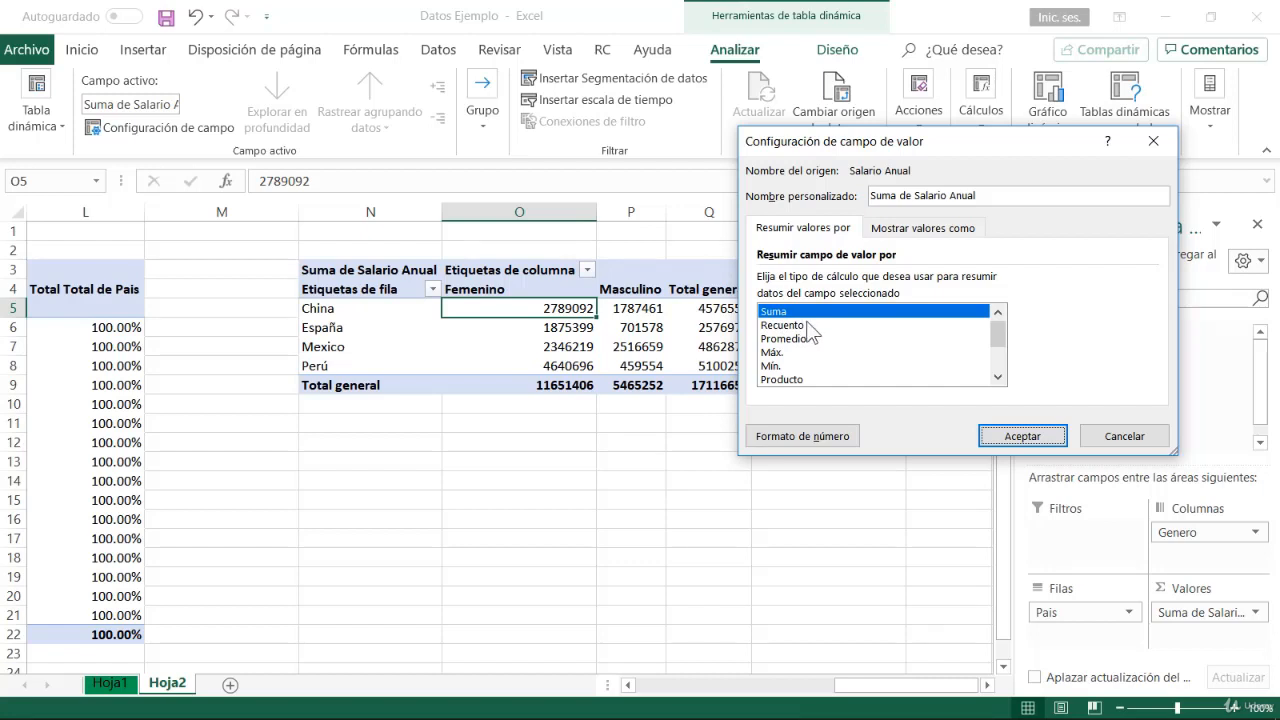
{"action": "left_click_drag", "start_coordinate": [818, 141], "coordinate": [865, 145]}
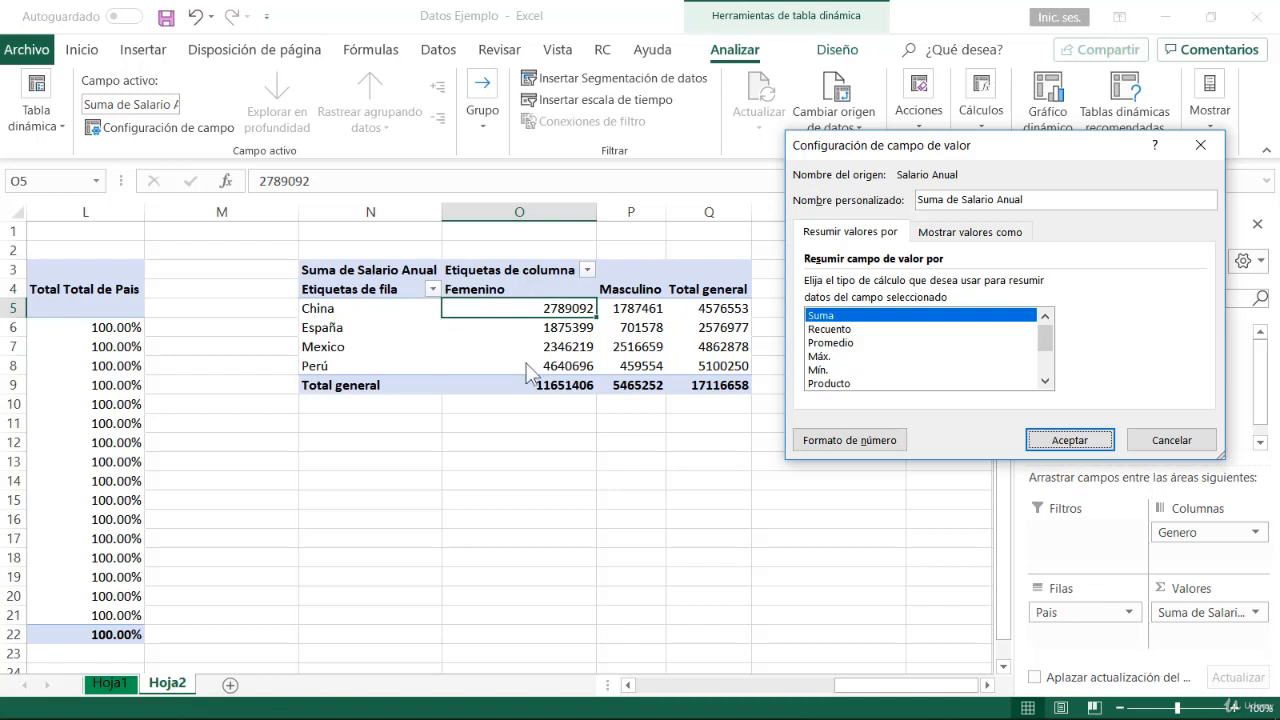
{"action": "left_click", "coordinate": [1069, 440]}
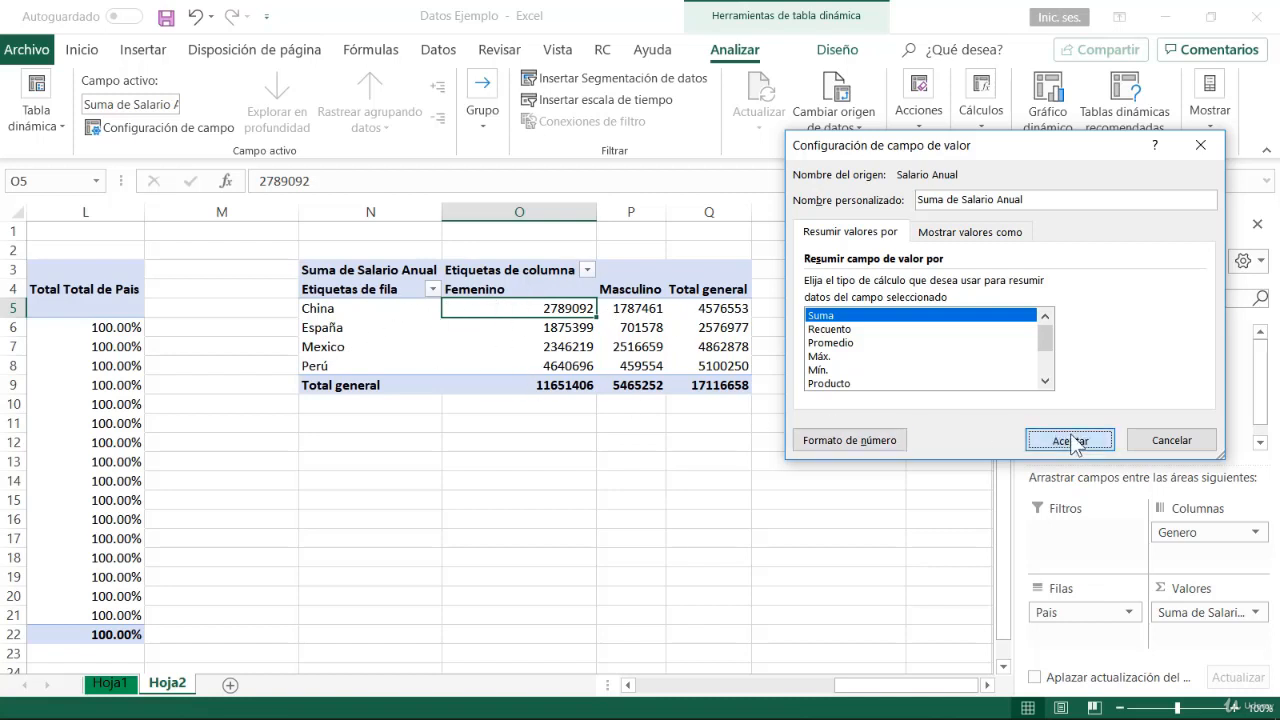
Step: Examine the currency-formatted Femenino, Masculino and Total general salary figures across the countries in the Sueldos pivot table
{"action": "left_click", "coordinate": [555, 347]}
{"action": "left_click", "coordinate": [545, 385]}
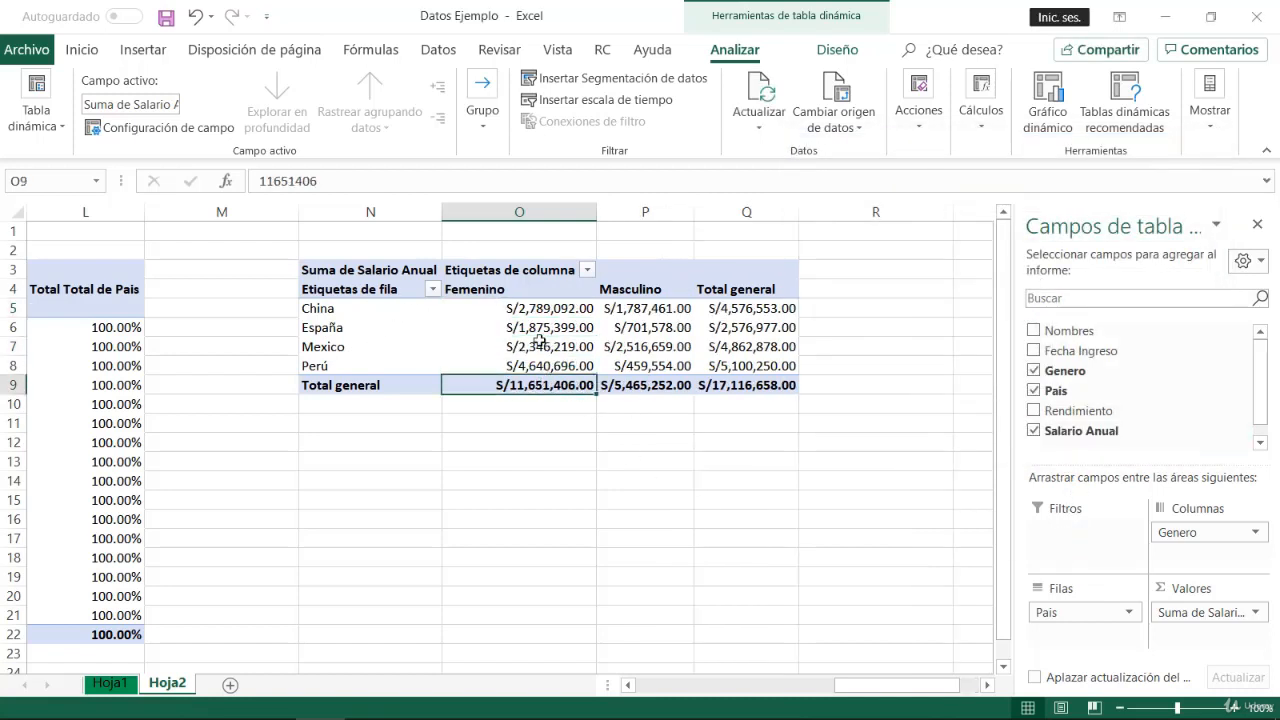
{"action": "left_click", "coordinate": [550, 328]}
{"action": "left_click", "coordinate": [668, 328]}
{"action": "left_click", "coordinate": [655, 384]}
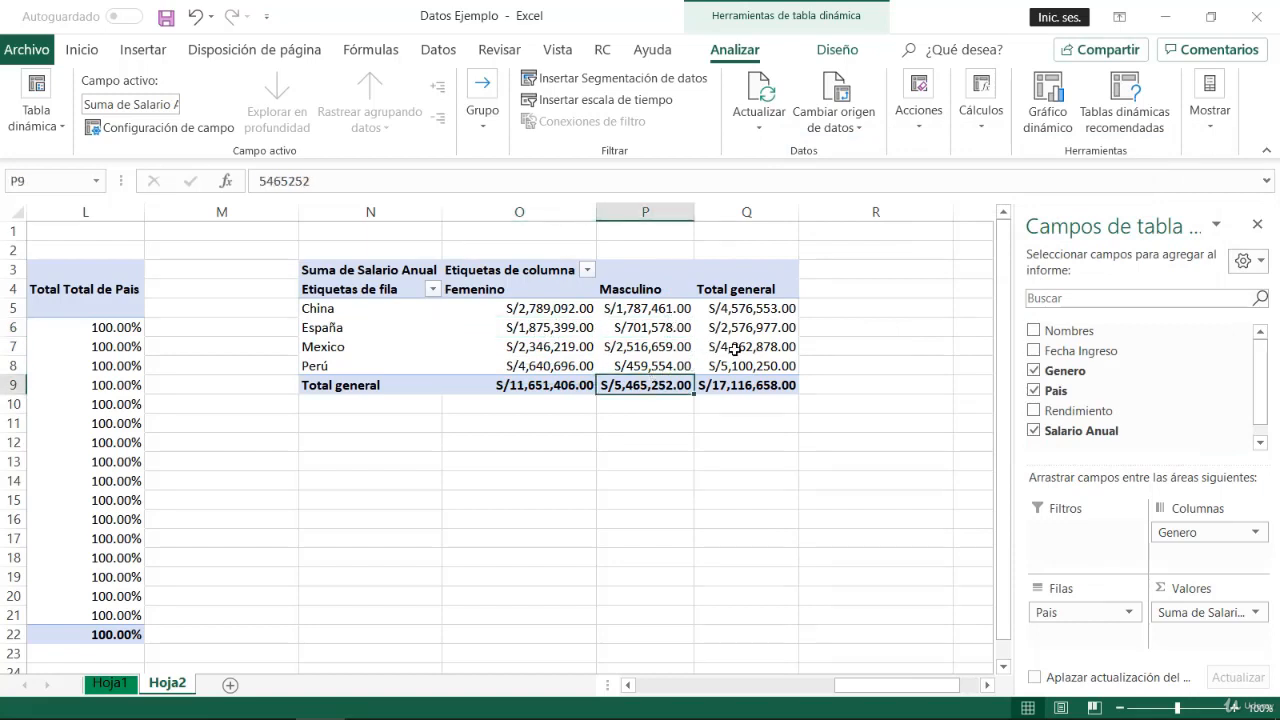
{"action": "left_click", "coordinate": [735, 349]}
{"action": "left_click", "coordinate": [745, 385]}
{"action": "left_click", "coordinate": [748, 366]}
{"action": "left_click", "coordinate": [645, 363]}
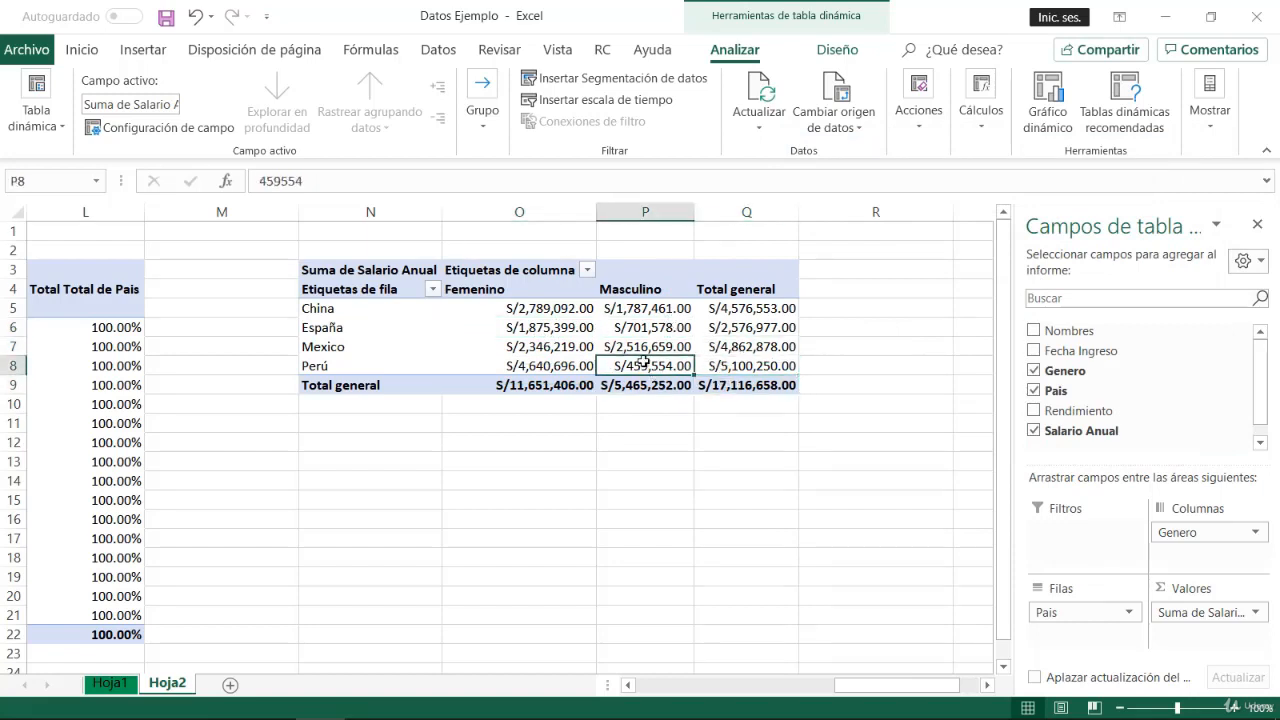
{"action": "left_click", "coordinate": [527, 349]}
{"action": "left_click", "coordinate": [540, 328]}
{"action": "left_click", "coordinate": [548, 365]}
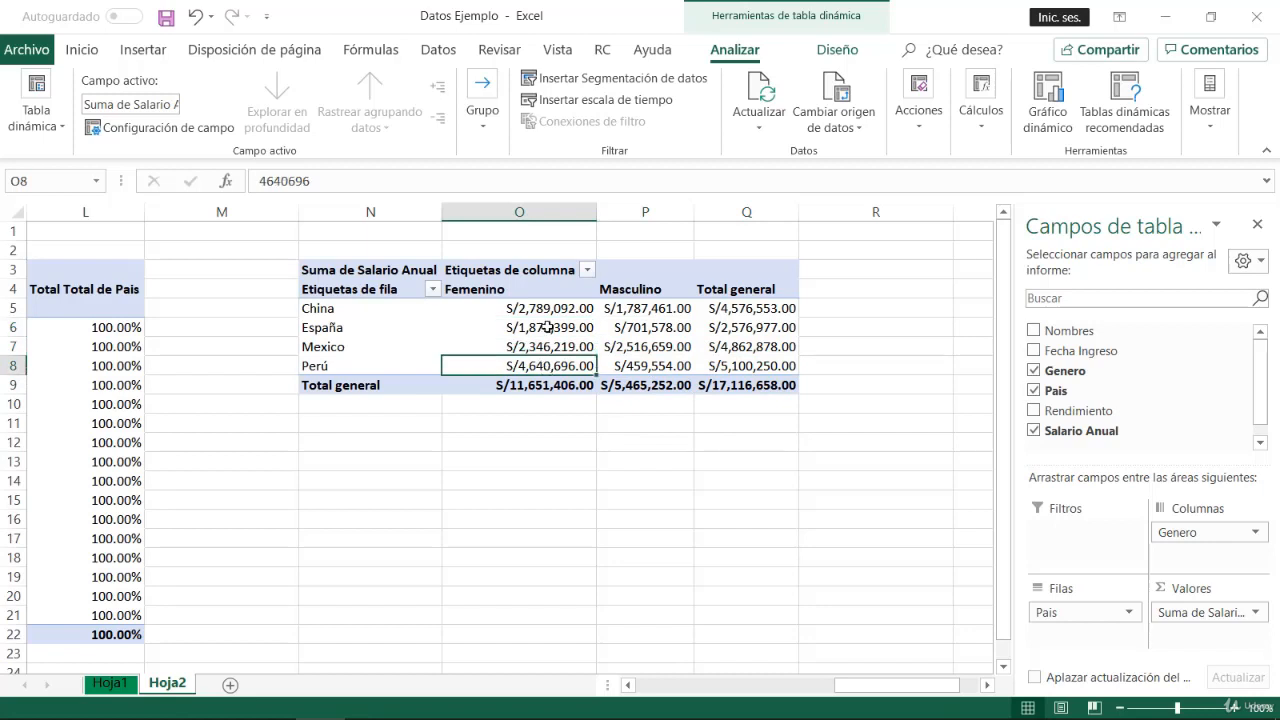
{"action": "left_click", "coordinate": [547, 326]}
{"action": "left_click", "coordinate": [680, 350]}
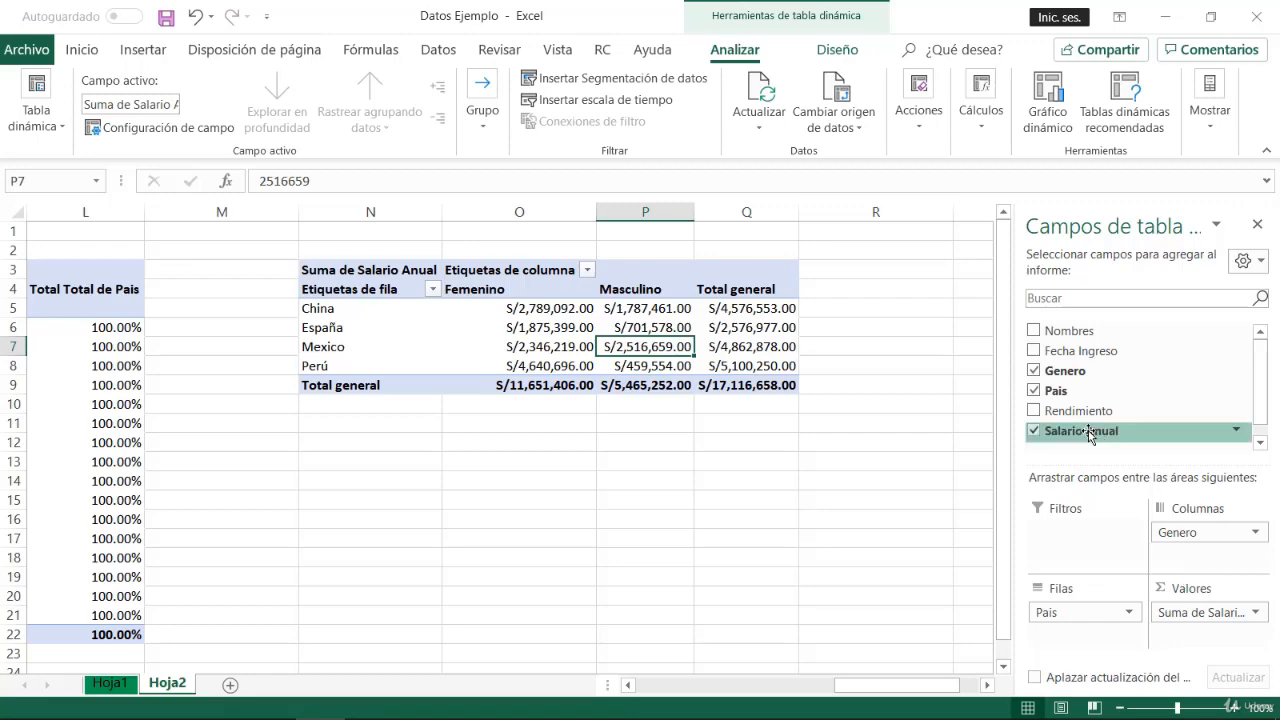
Step: Add Salario Anual a second time to the Sueldos pivot table's values and open the duplicate's value field settings
{"action": "left_click_drag", "start_coordinate": [1088, 434], "coordinate": [1186, 632]}
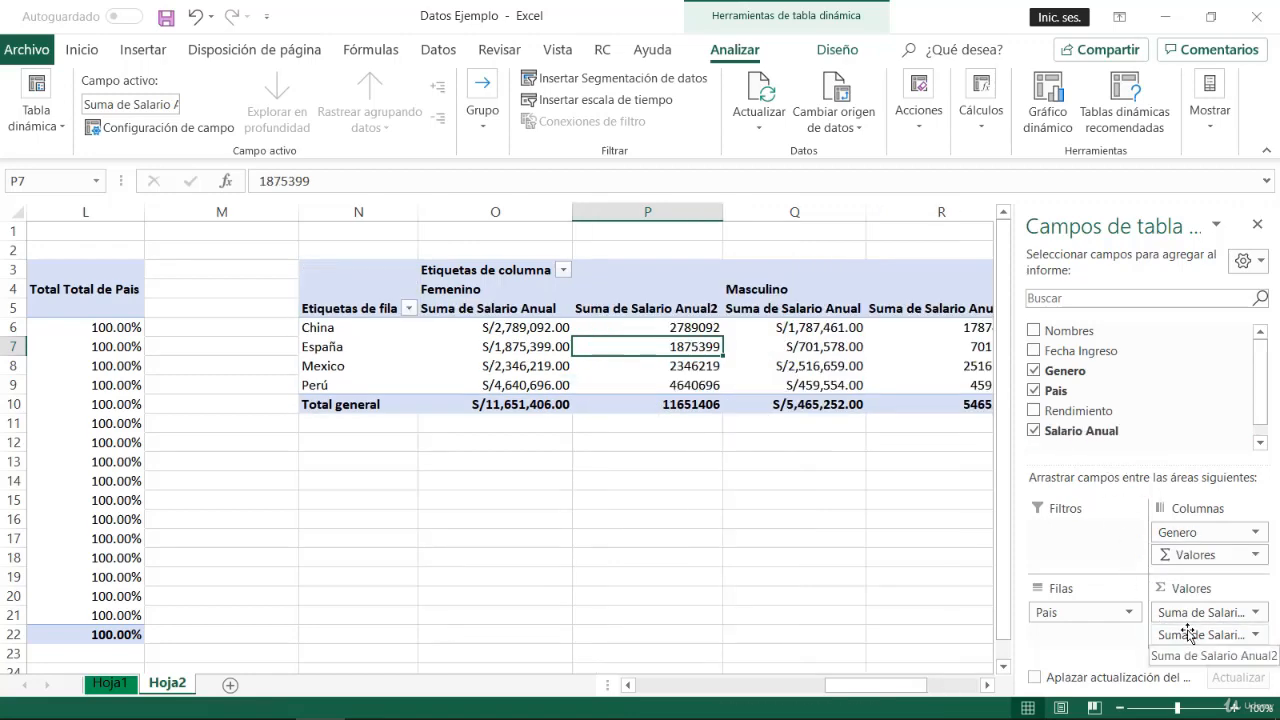
{"action": "left_click", "coordinate": [1188, 634]}
{"action": "left_click", "coordinate": [1188, 634]}
{"action": "left_click", "coordinate": [1188, 634]}
{"action": "left_click", "coordinate": [1180, 614]}
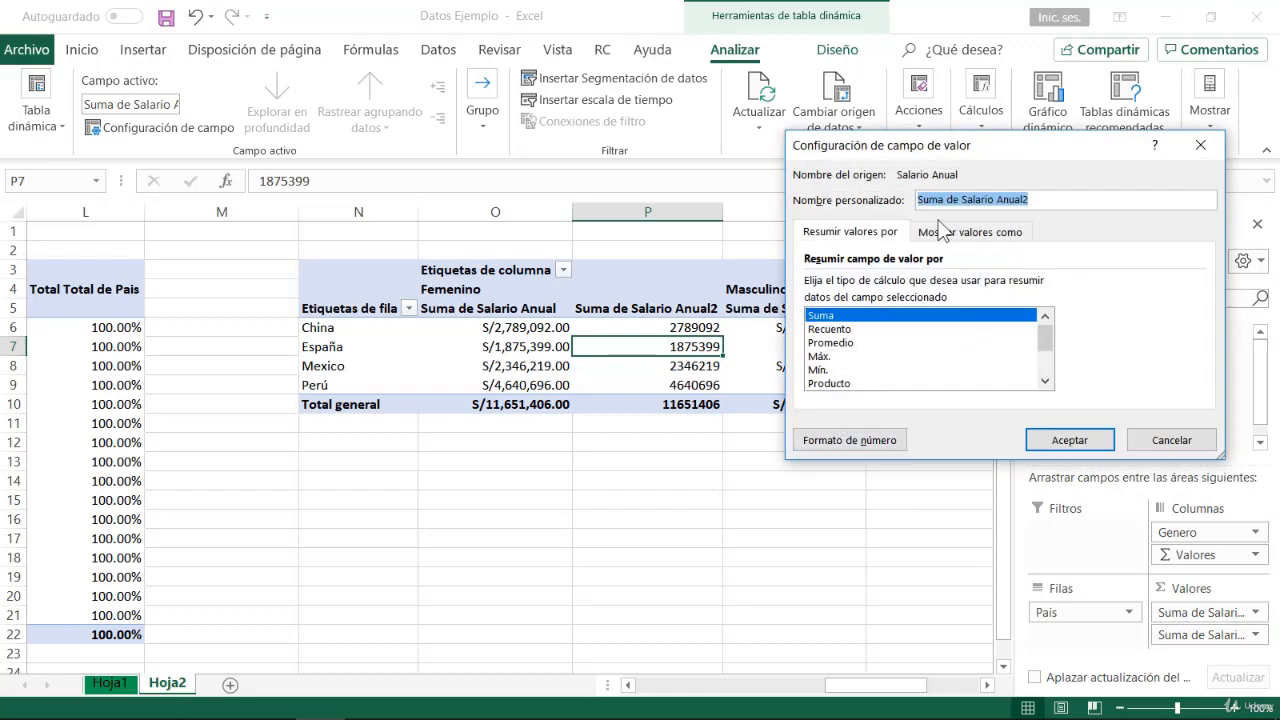
Step: Review the Mostrar valores como calculation options for the duplicate salary field and cancel without choosing one
{"action": "left_click", "coordinate": [940, 232]}
{"action": "left_click", "coordinate": [862, 287]}
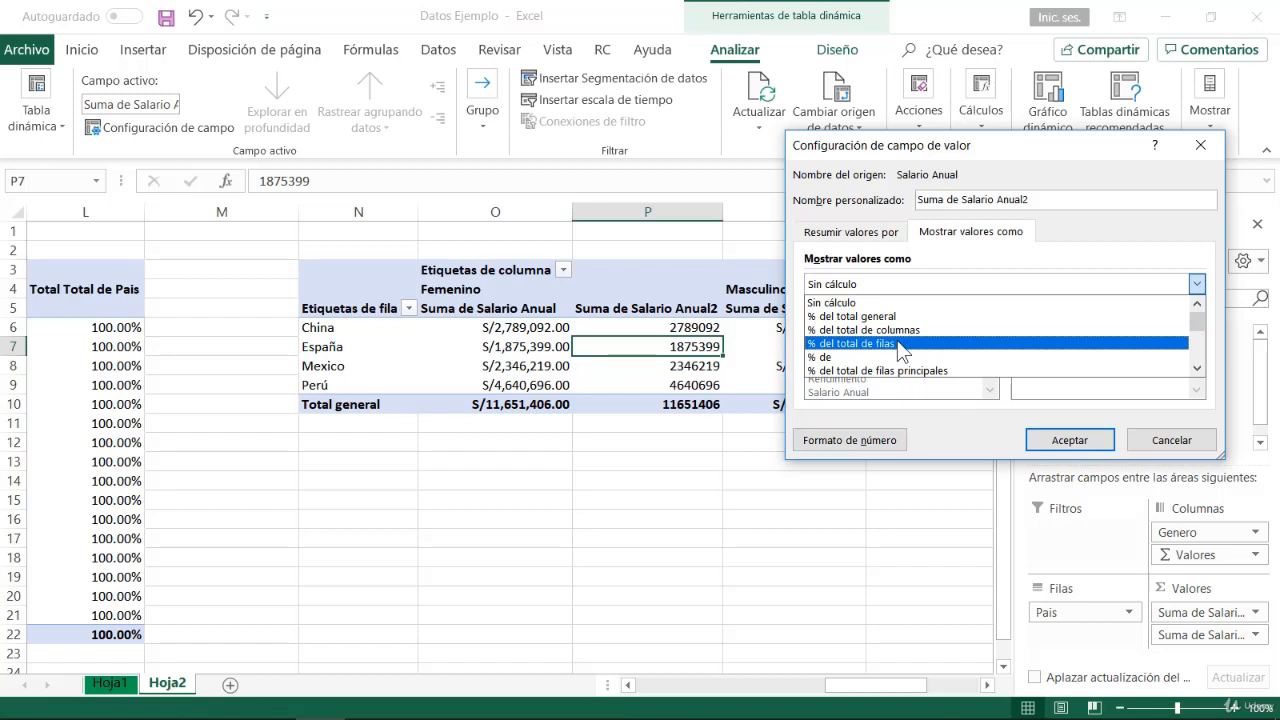
{"action": "scroll", "coordinate": [905, 358], "scroll_direction": "down", "scroll_amount": 3}
{"action": "scroll", "coordinate": [908, 360], "scroll_direction": "down", "scroll_amount": 2}
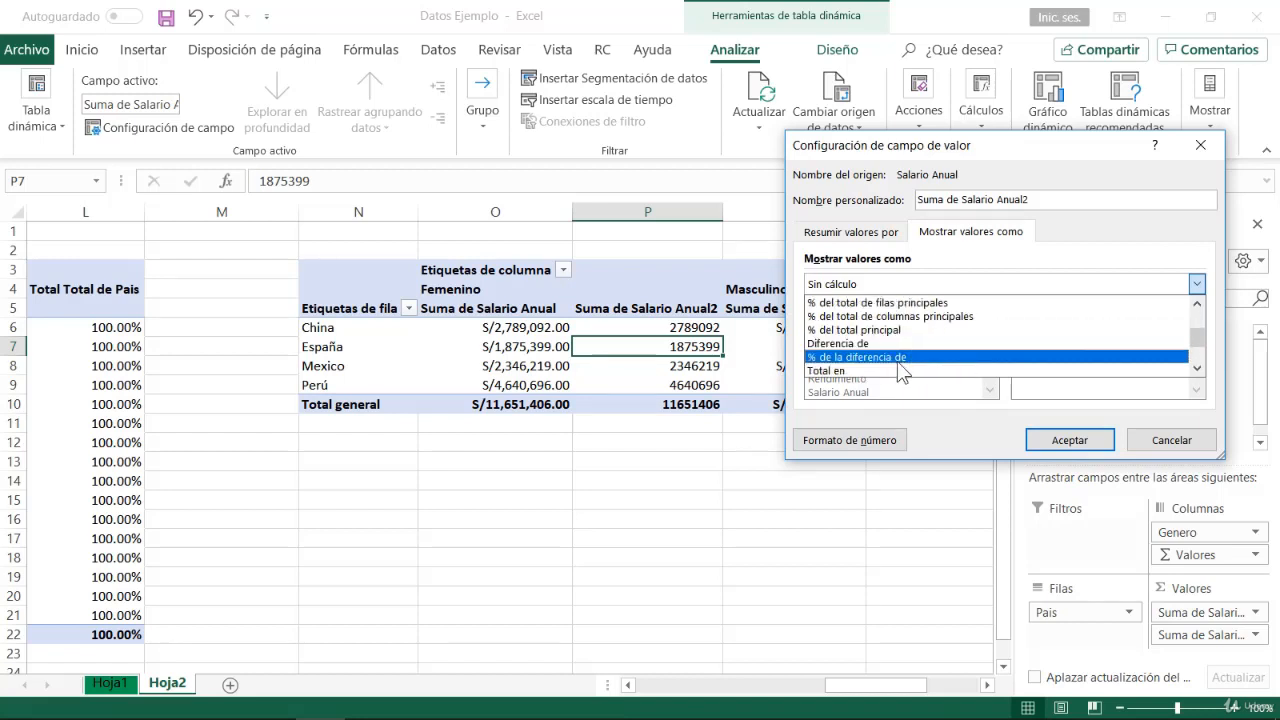
{"action": "scroll", "coordinate": [900, 370], "scroll_direction": "down", "scroll_amount": 2}
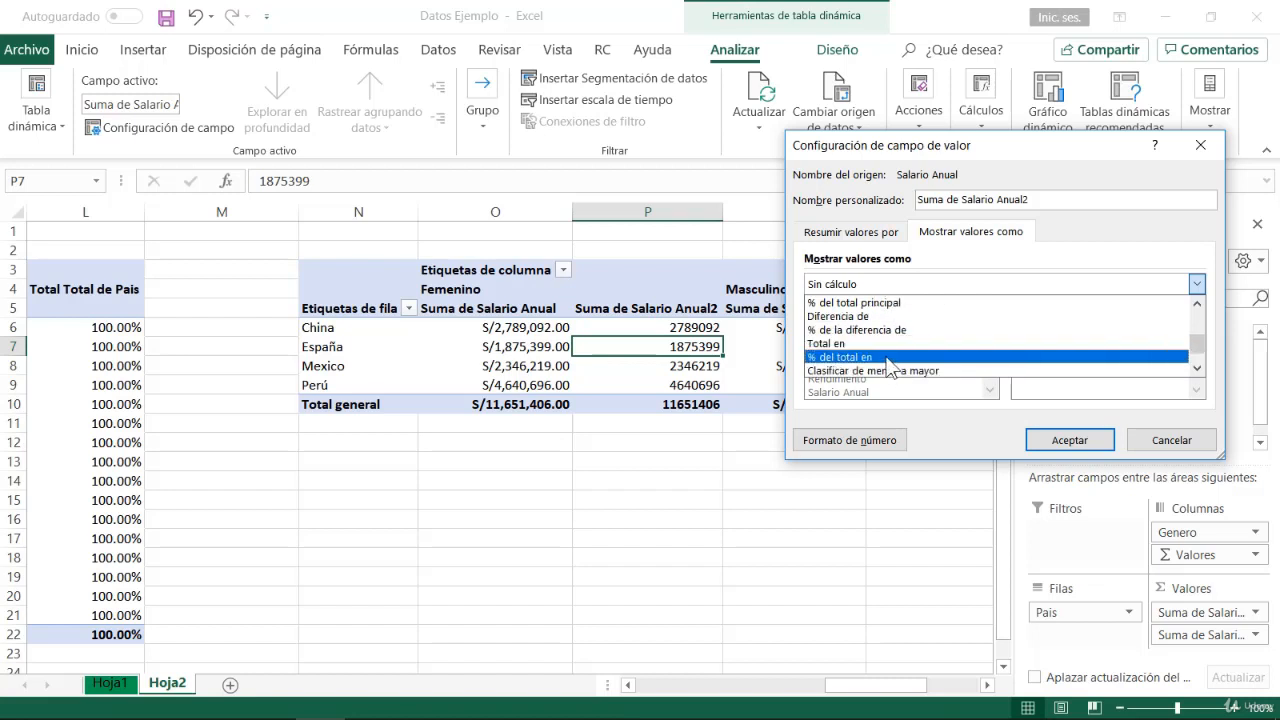
{"action": "scroll", "coordinate": [895, 362], "scroll_direction": "up", "scroll_amount": 1}
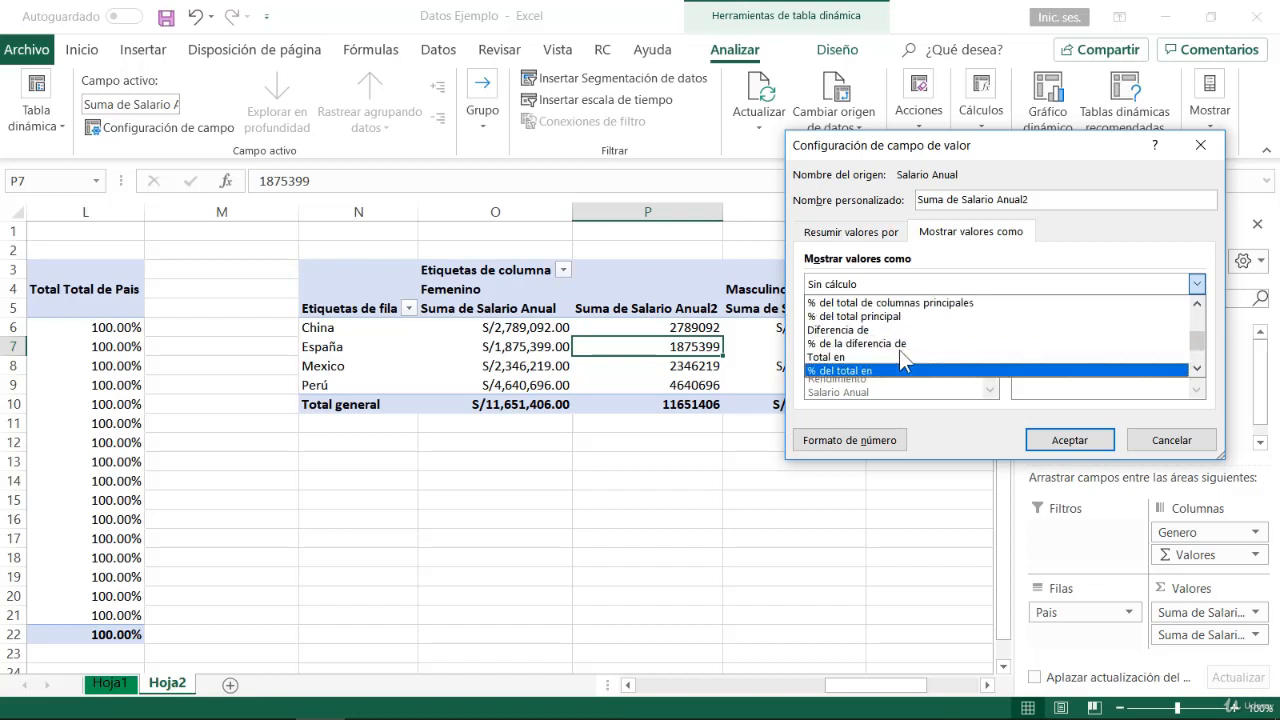
{"action": "left_click", "coordinate": [1151, 441]}
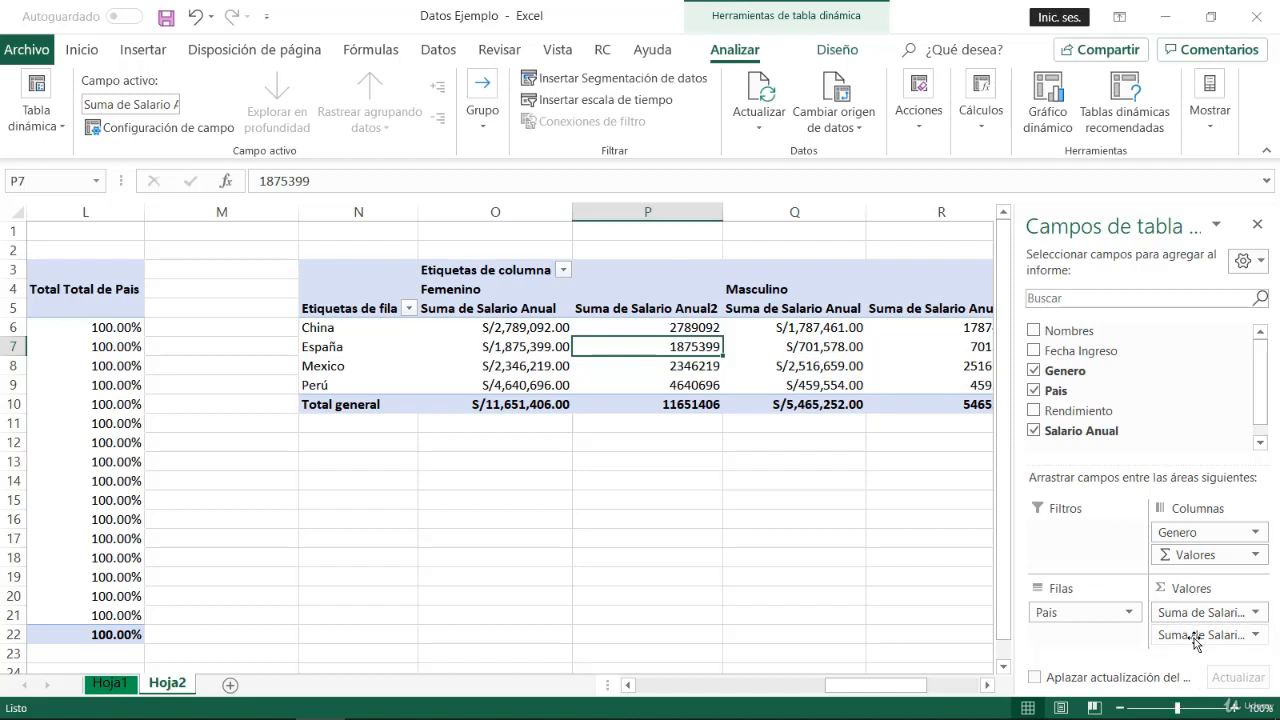
Step: Remove the duplicate Salario Anual field from the values and check the Femenino sums for España and Perú
{"action": "left_click_drag", "start_coordinate": [1196, 641], "coordinate": [1148, 423]}
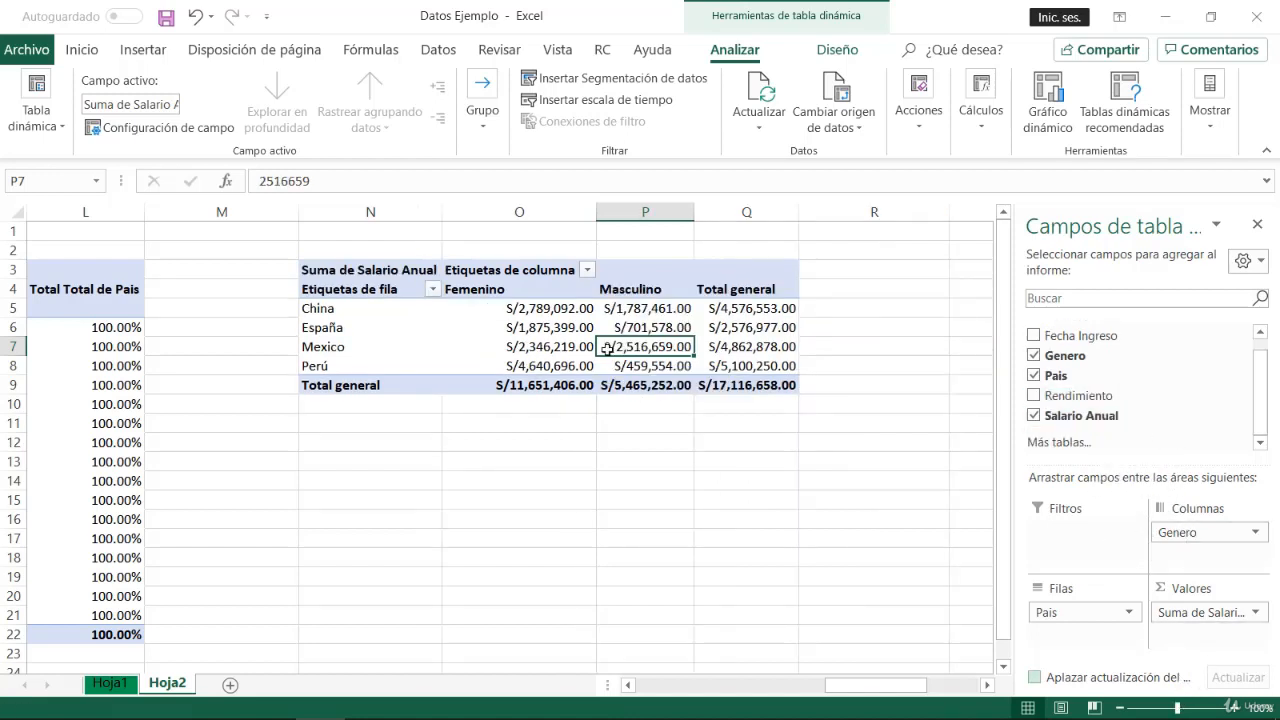
{"action": "left_click", "coordinate": [502, 320]}
{"action": "left_click", "coordinate": [516, 360]}
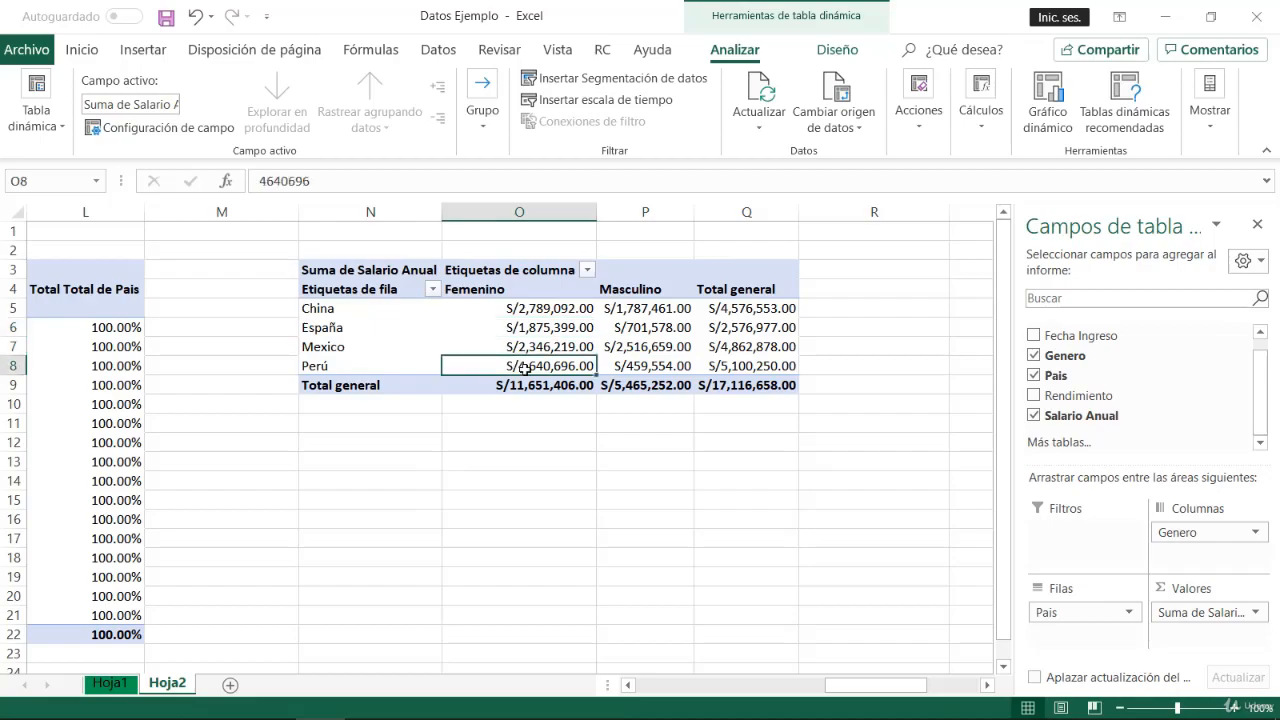